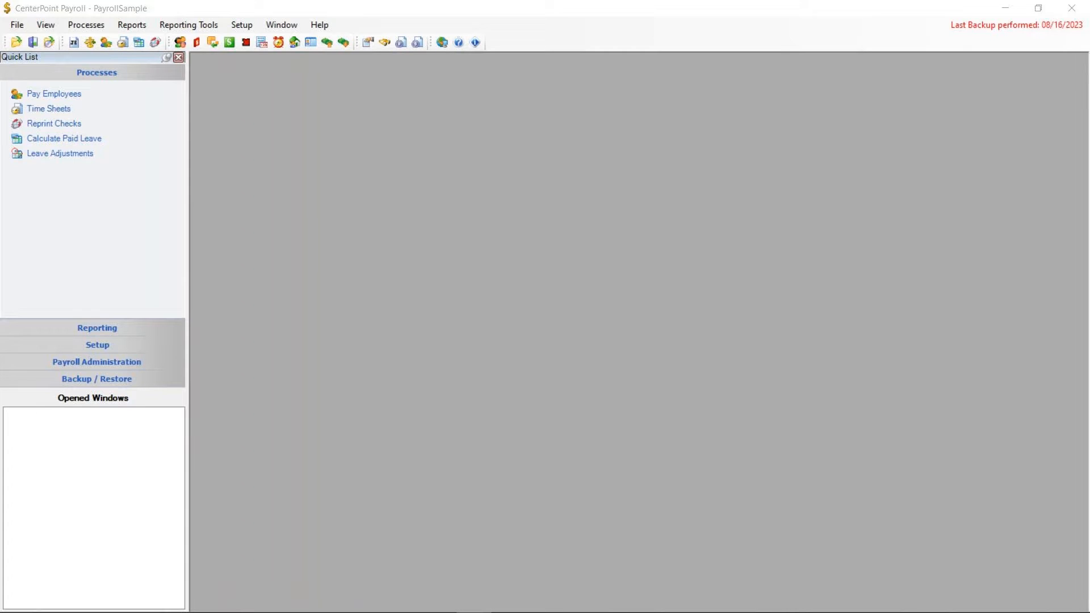
{"action": "left_click", "coordinate": [85, 27]}
{"action": "left_click", "coordinate": [85, 26]}
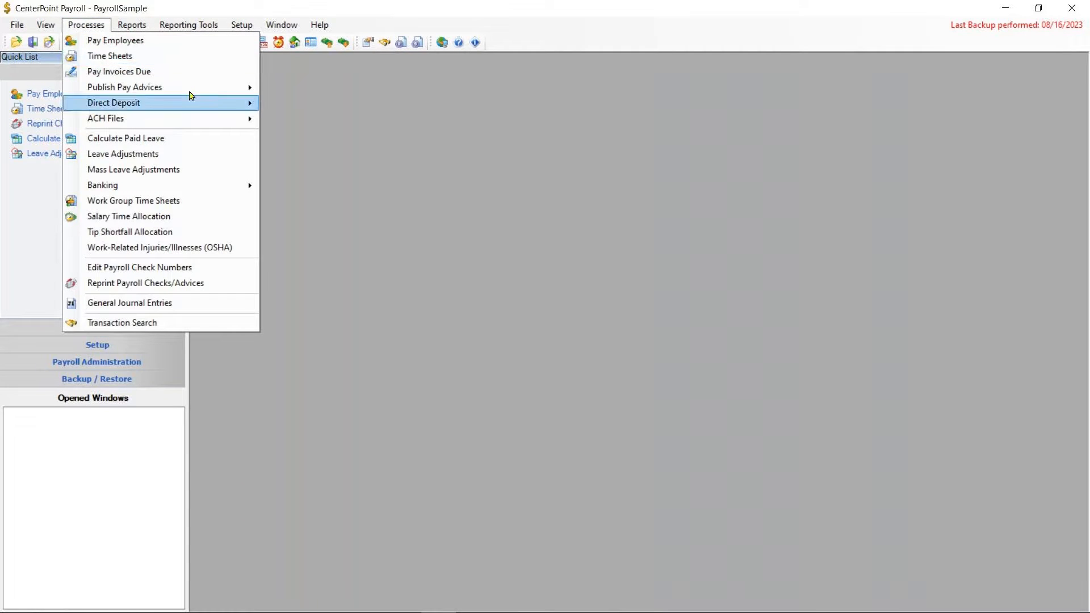
{"action": "left_click", "coordinate": [468, 140]}
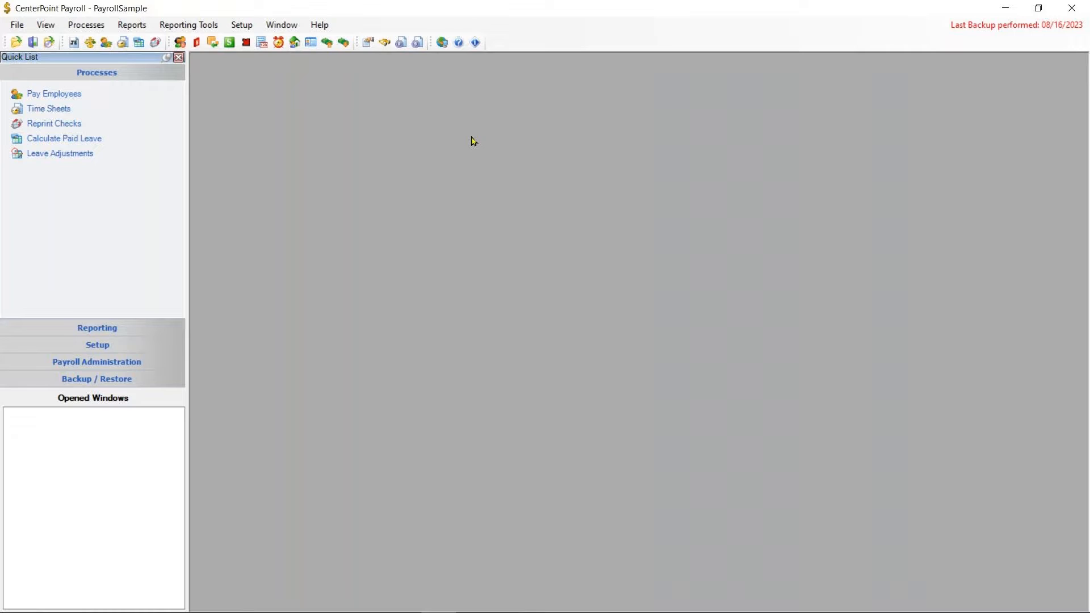
- Open the payroll Time Sheets preferences at the Application level
{"action": "left_click", "coordinate": [17, 25]}
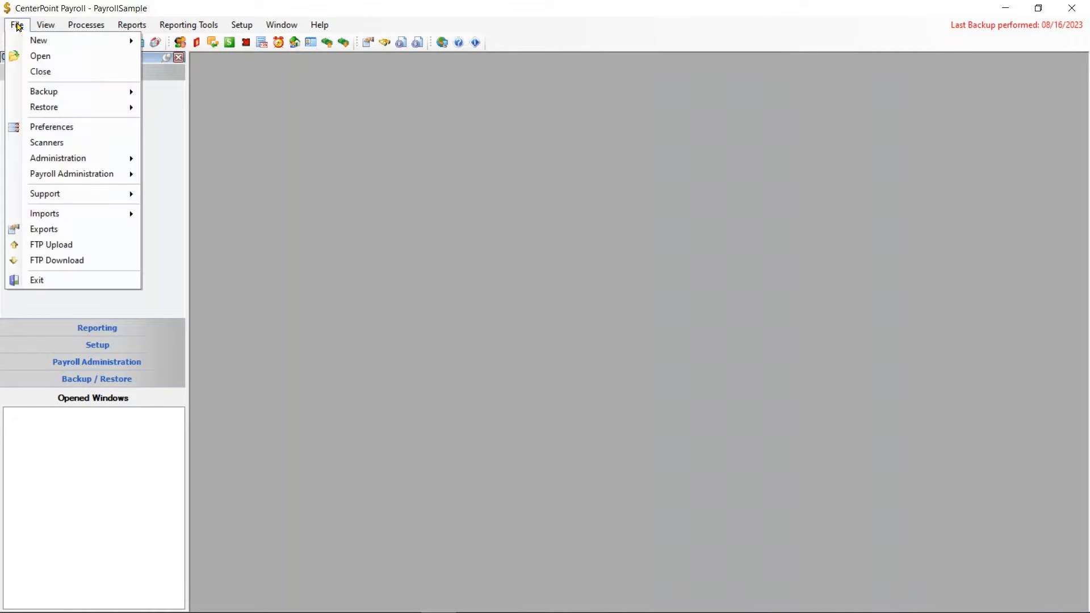
{"action": "left_click", "coordinate": [41, 126]}
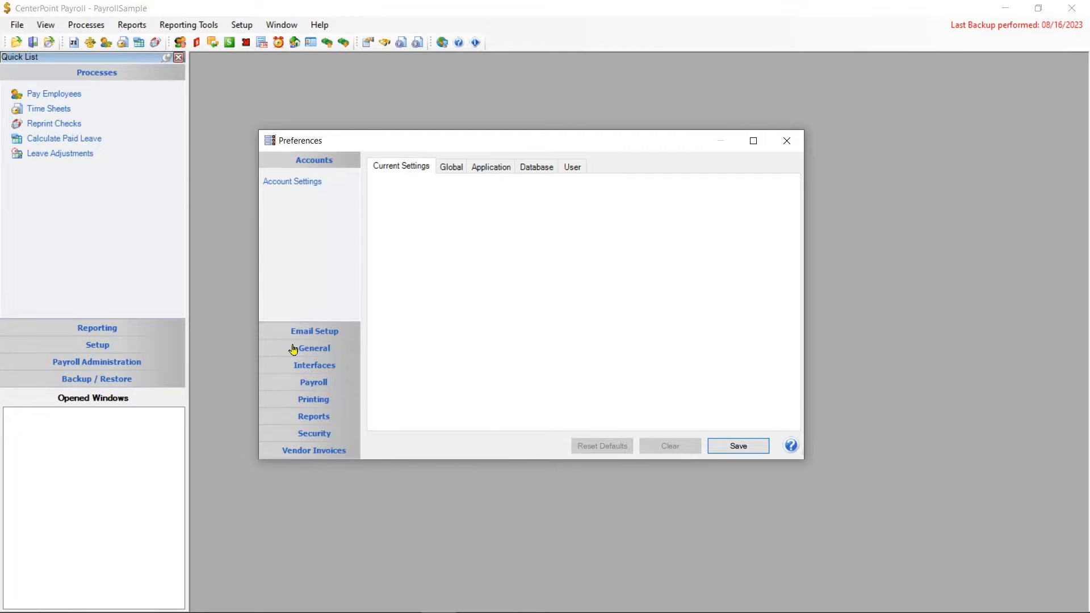
{"action": "left_click", "coordinate": [309, 388]}
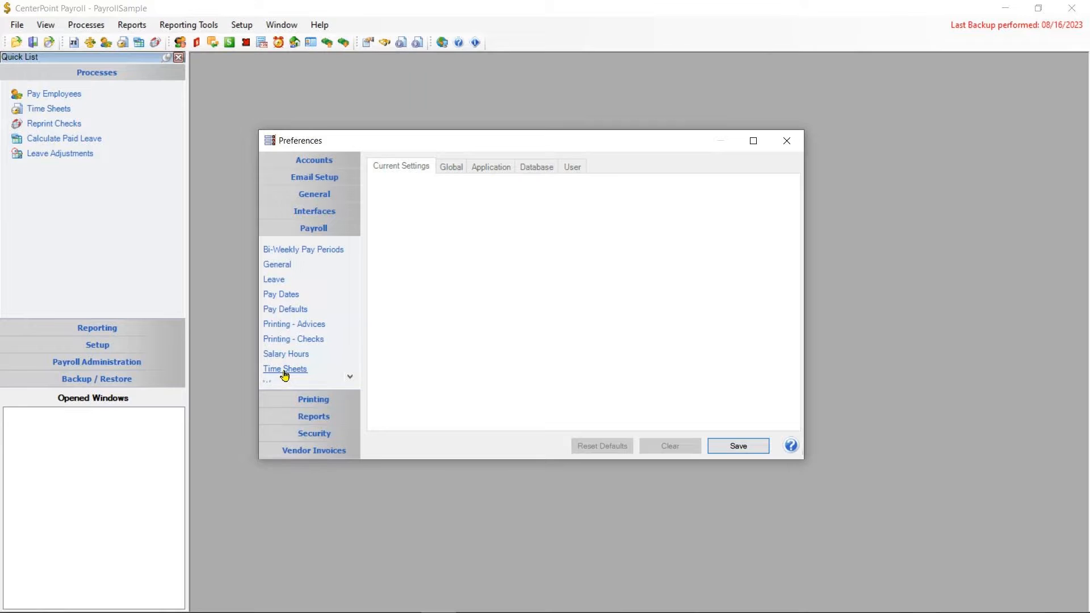
{"action": "left_click", "coordinate": [284, 370]}
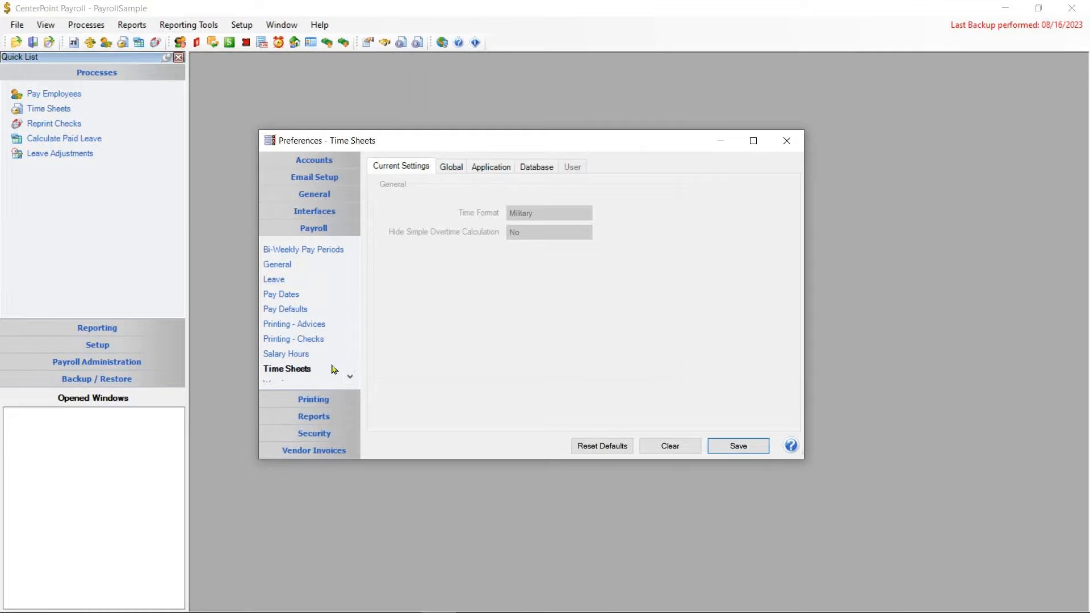
{"action": "left_click", "coordinate": [493, 170]}
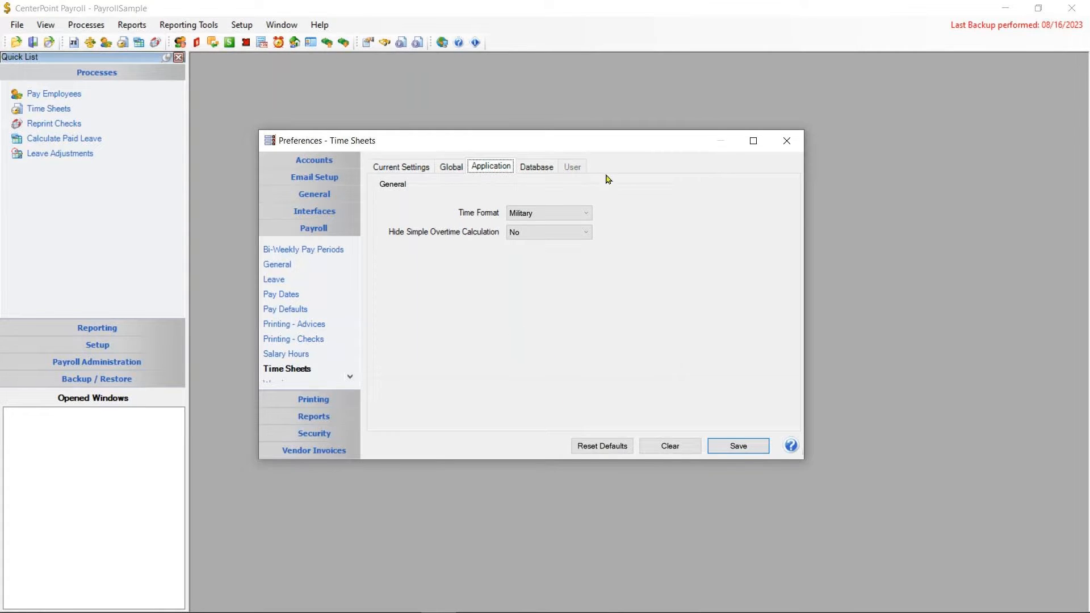
- Review the Time Format choices, set Hide Simple Overtime Calculation to No, and save the preferences
{"action": "left_click", "coordinate": [527, 220]}
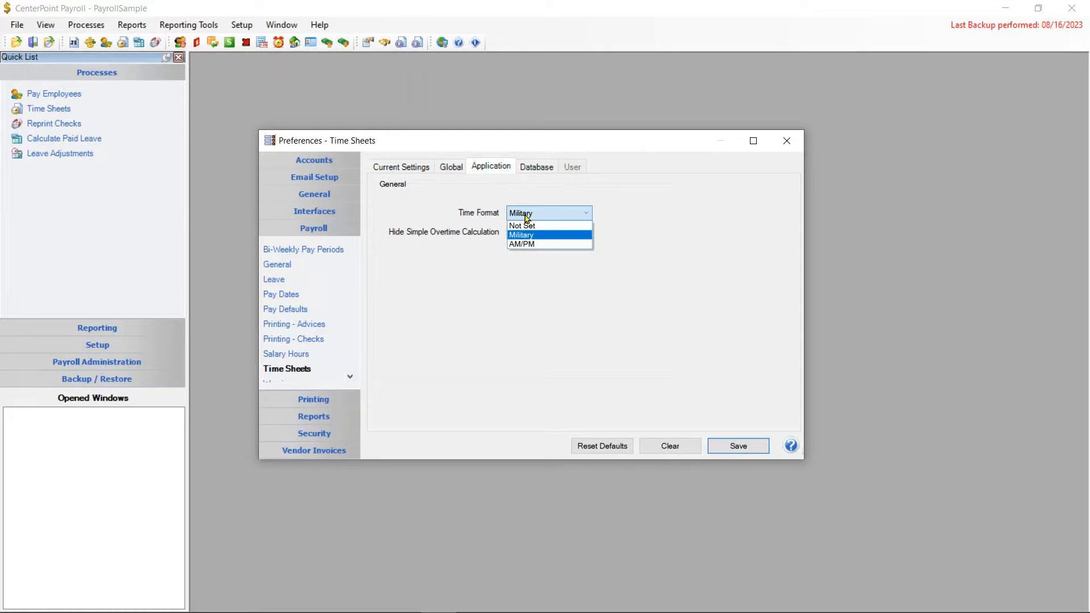
{"action": "left_click", "coordinate": [527, 219]}
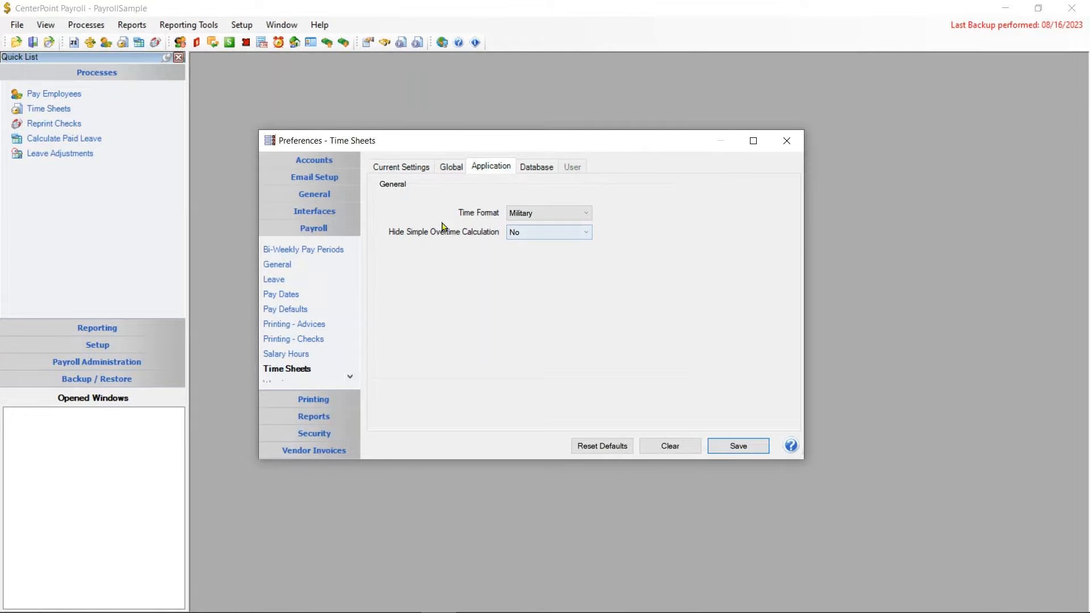
{"action": "left_click", "coordinate": [562, 238]}
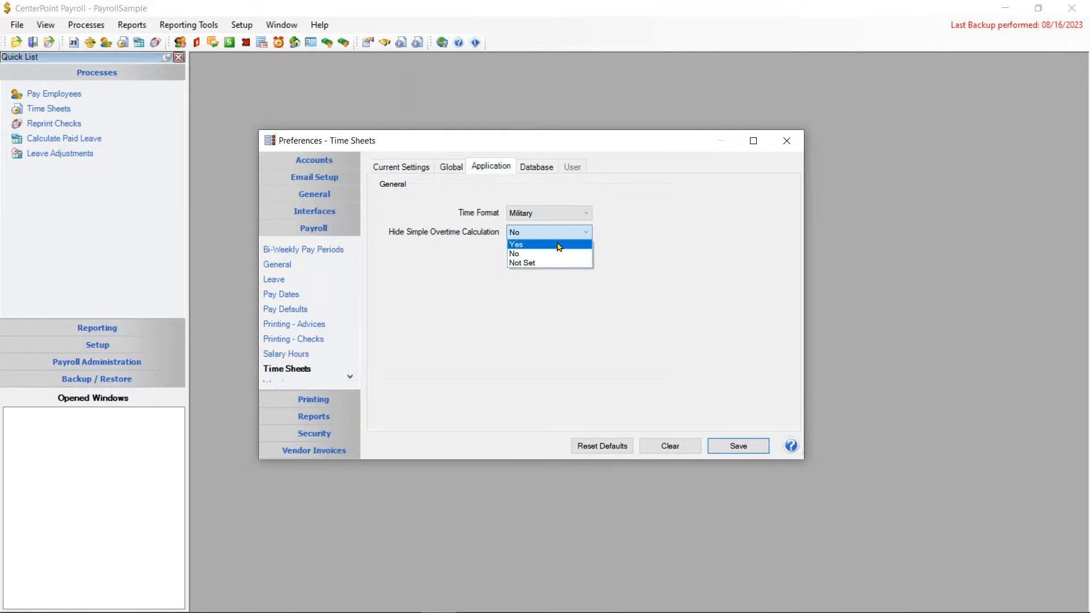
{"action": "left_click", "coordinate": [548, 254]}
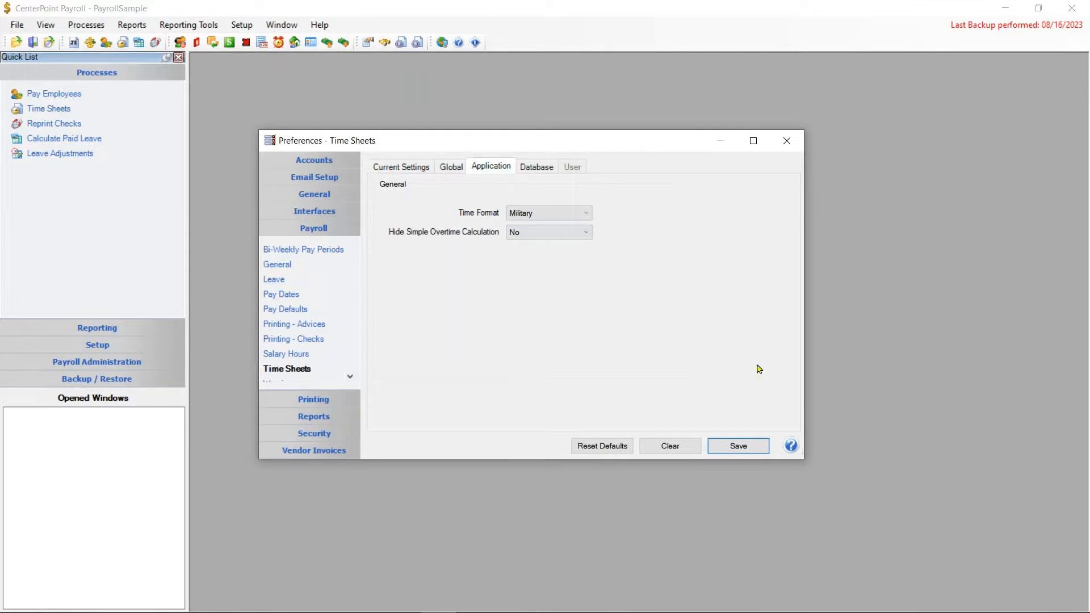
{"action": "left_click", "coordinate": [758, 440]}
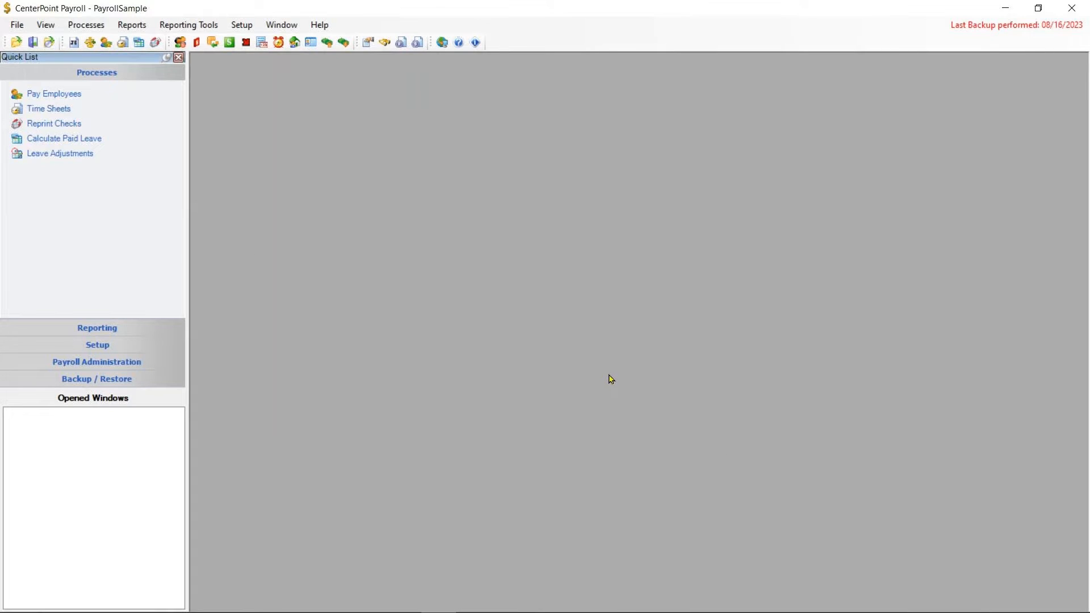
- Open Time Sheets and enable the Department column in the list's displayed columns
{"action": "left_click", "coordinate": [83, 27]}
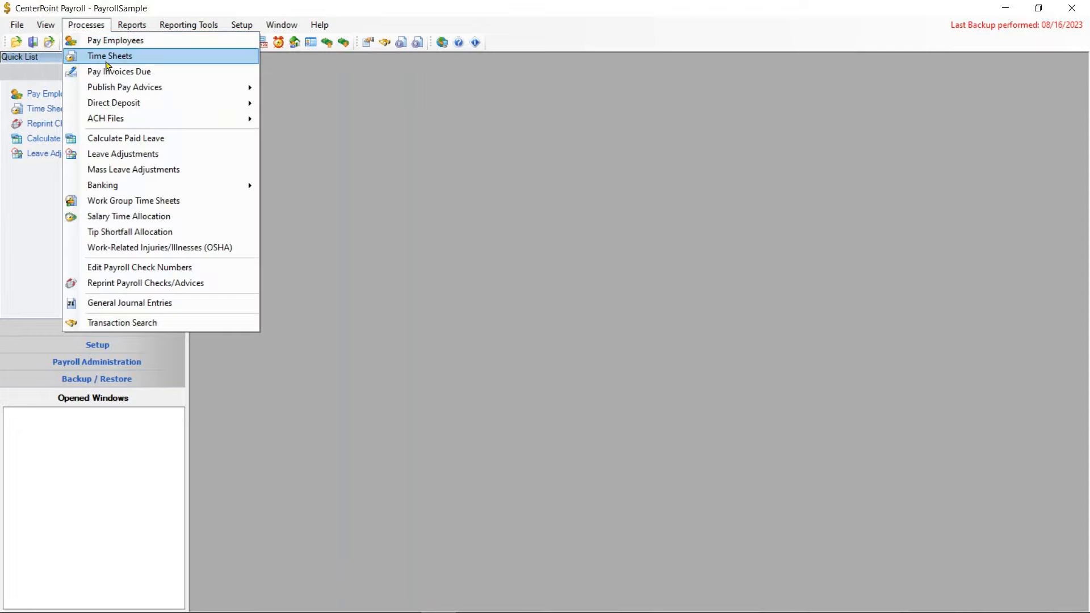
{"action": "left_click", "coordinate": [108, 58]}
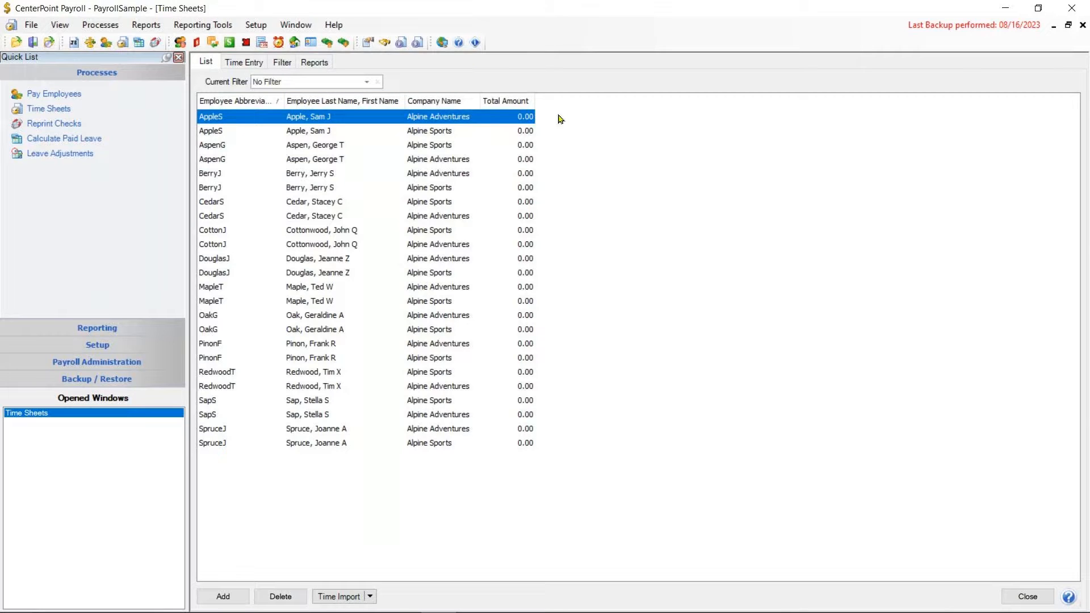
{"action": "right_click", "coordinate": [694, 153]}
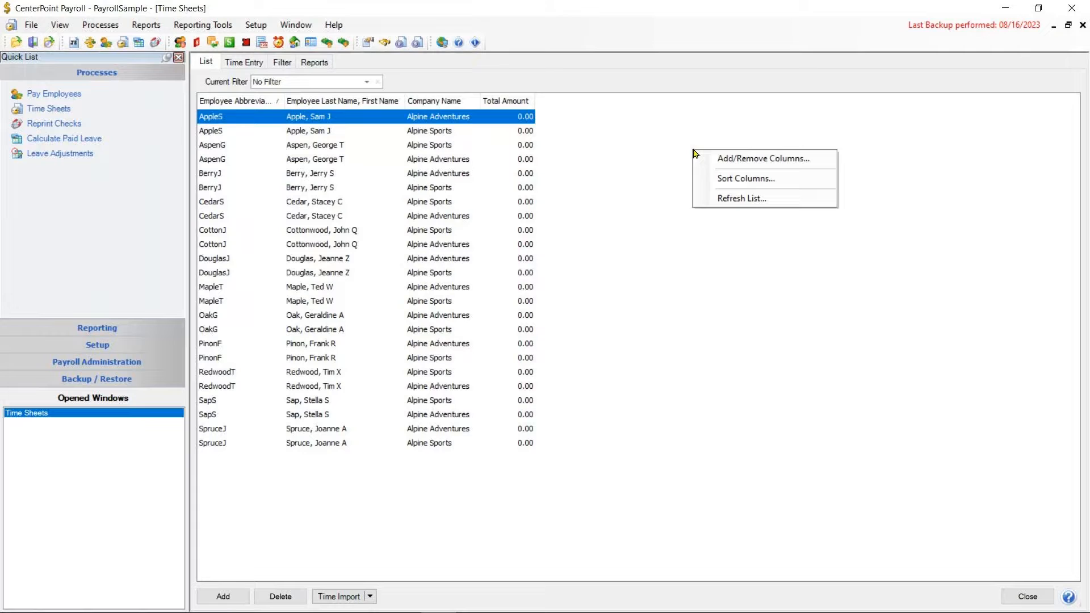
{"action": "left_click", "coordinate": [718, 159]}
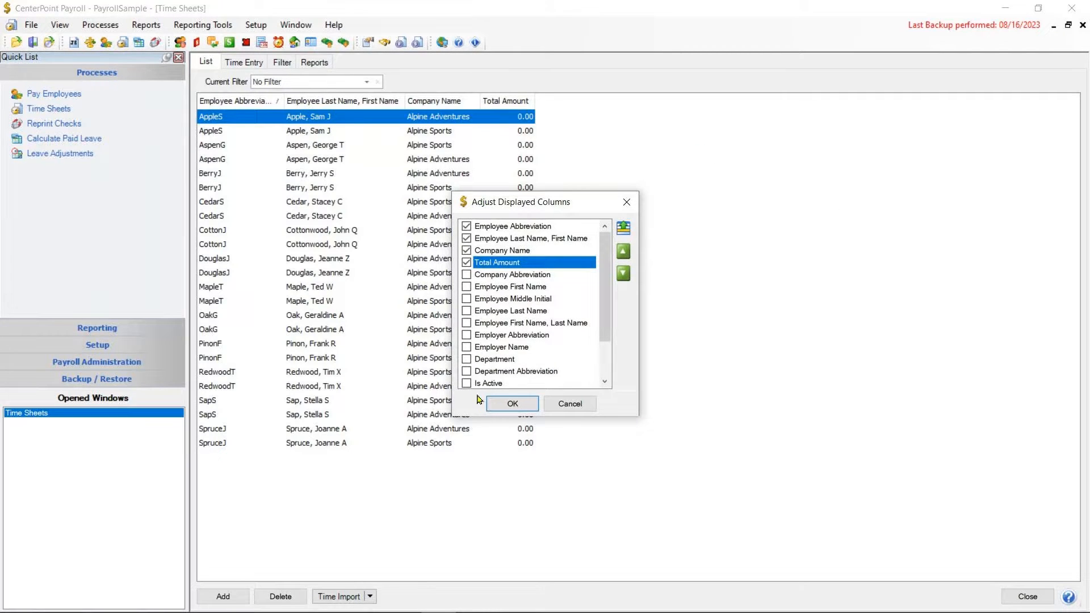
{"action": "left_click_drag", "start_coordinate": [605, 316], "coordinate": [610, 327]}
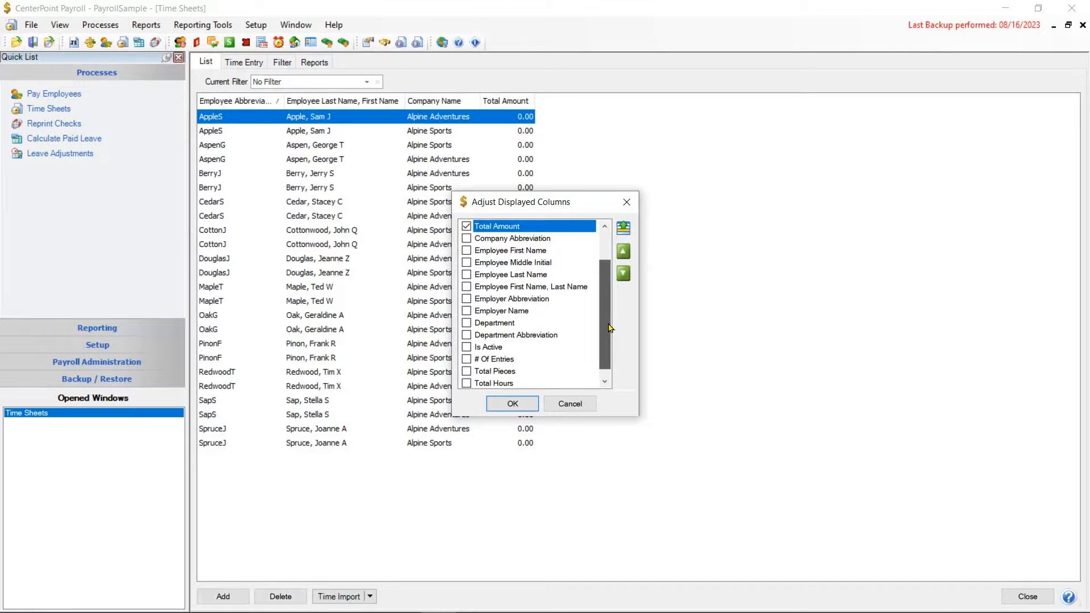
{"action": "left_click", "coordinate": [465, 324]}
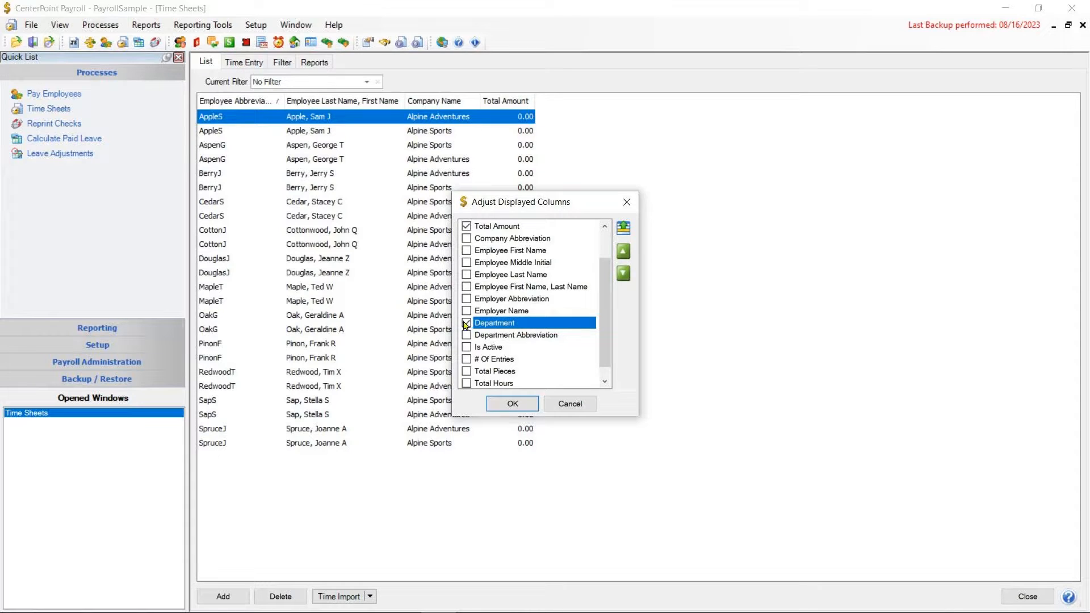
{"action": "scroll", "coordinate": [603, 280], "scroll_direction": "up", "scroll_amount": 1}
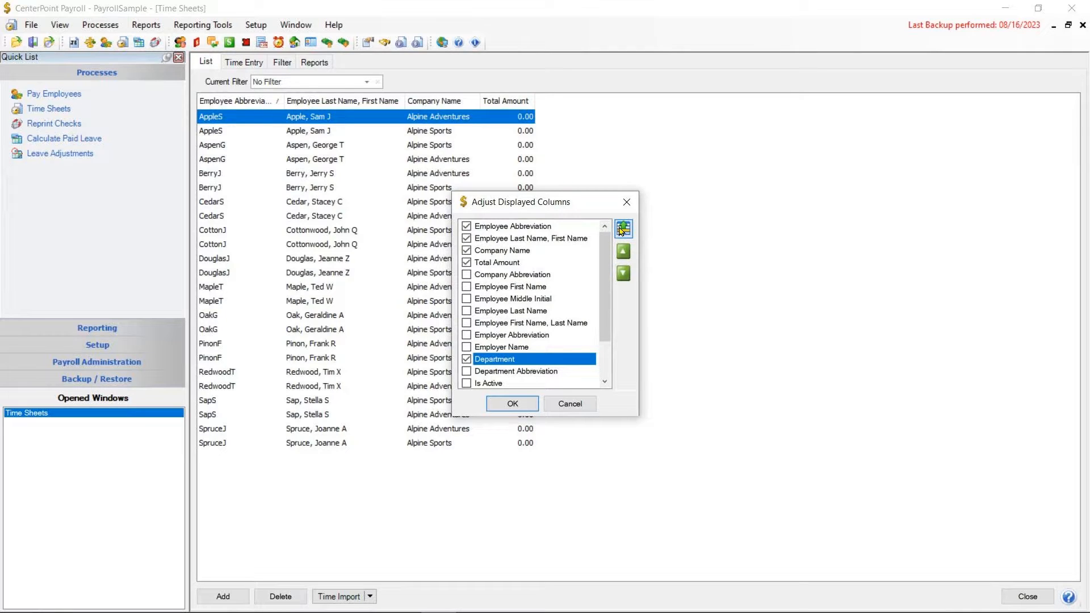
- Place the Department column directly before Company Name, widen it to show full department names, and close Time Sheets
{"action": "left_click", "coordinate": [622, 229]}
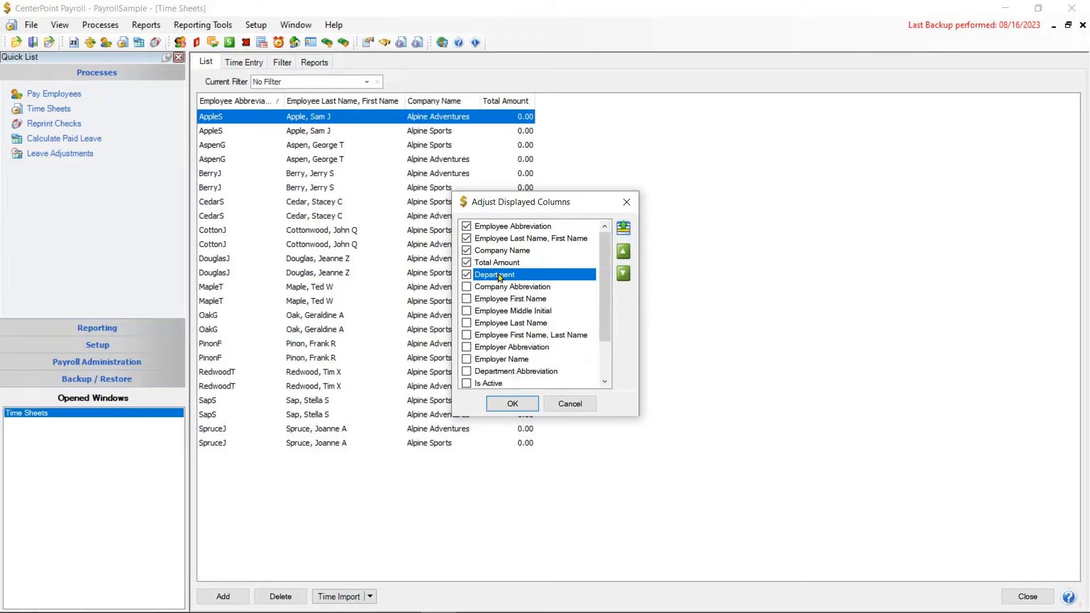
{"action": "left_click", "coordinate": [624, 253]}
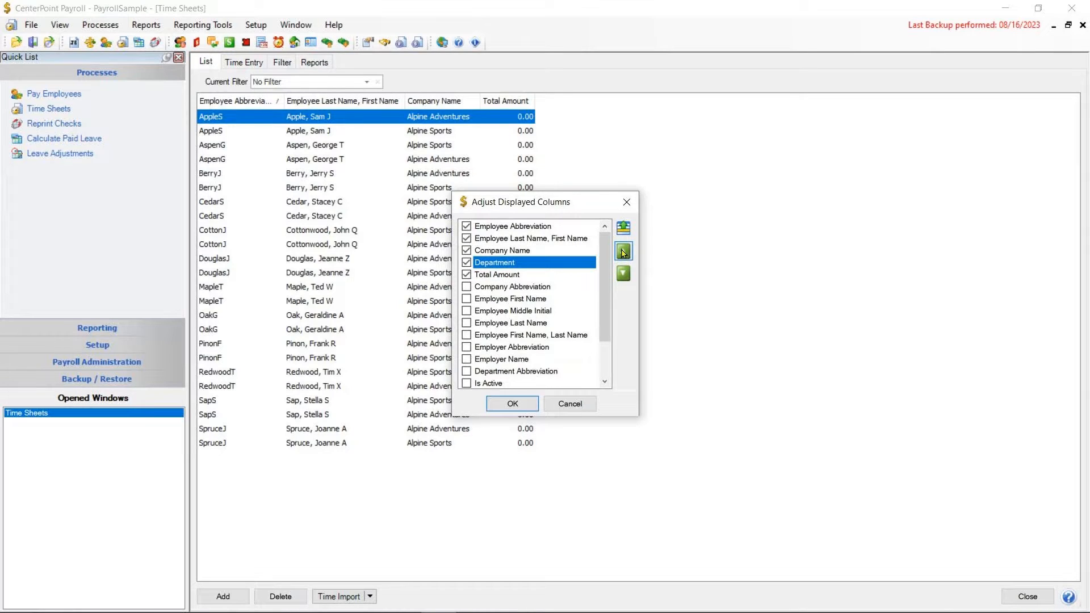
{"action": "left_click", "coordinate": [623, 254]}
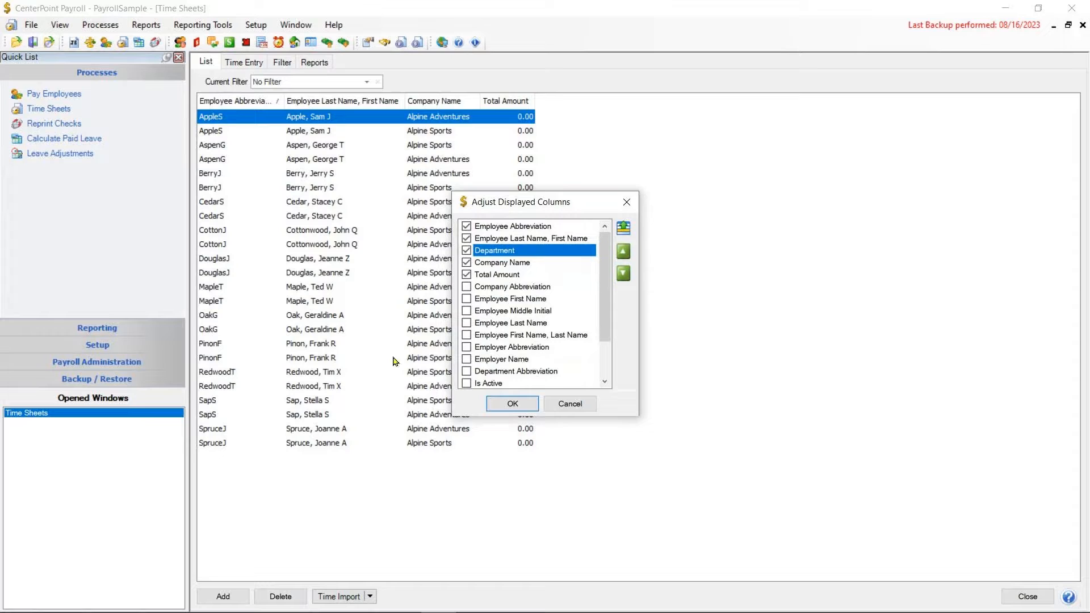
{"action": "left_click", "coordinate": [513, 404]}
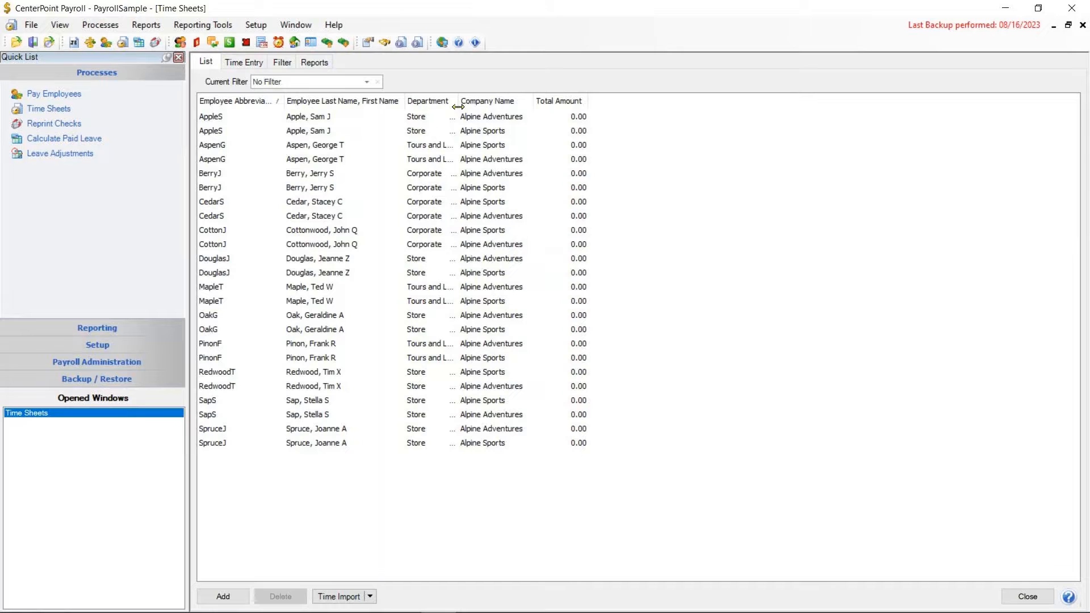
{"action": "left_click_drag", "start_coordinate": [458, 106], "coordinate": [523, 105]}
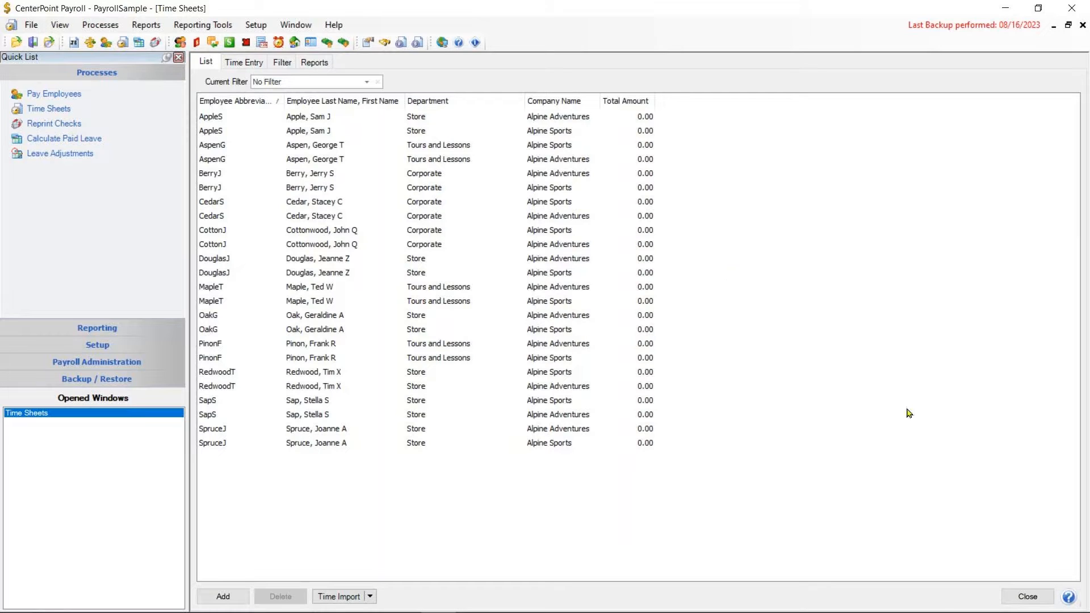
{"action": "left_click", "coordinate": [1020, 597]}
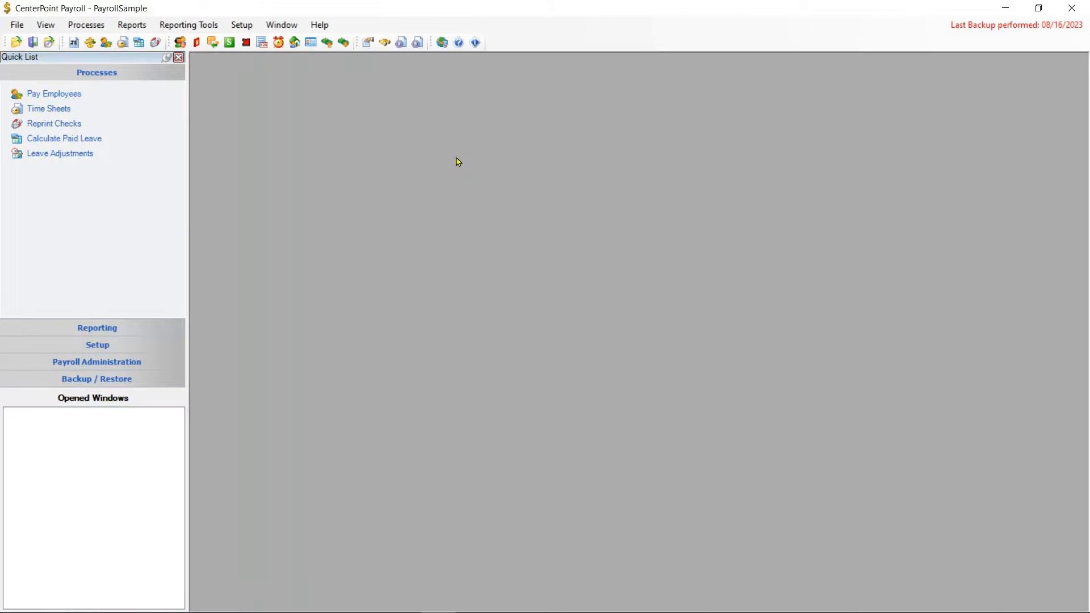
- Reopen Time Sheets and sort the list by Department, finishing with it sorted by Employee Abbreviation
{"action": "left_click", "coordinate": [85, 24]}
{"action": "left_click", "coordinate": [120, 59]}
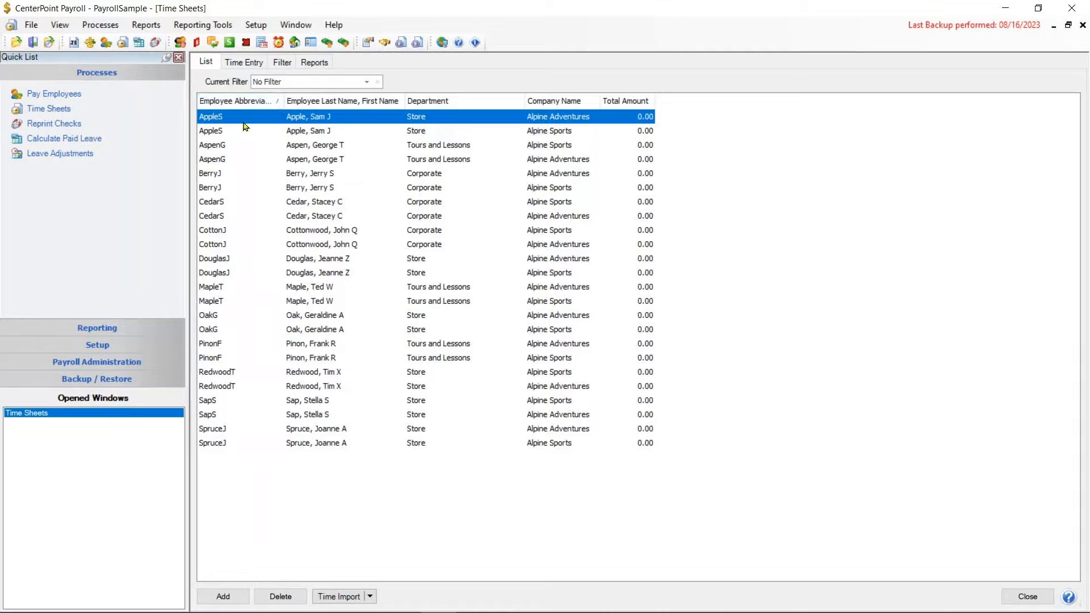
{"action": "left_click", "coordinate": [459, 105]}
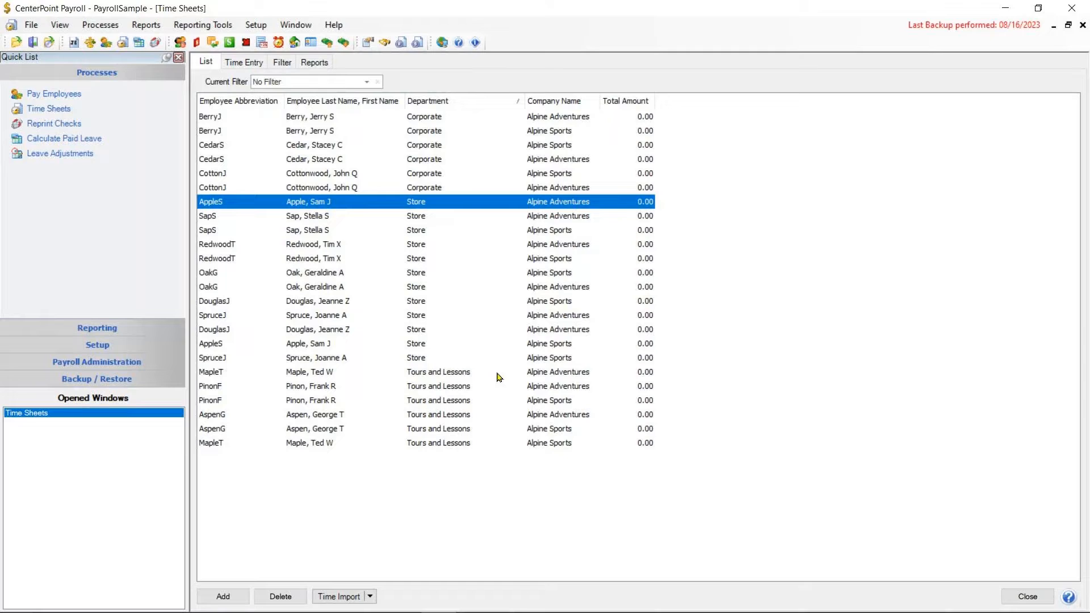
{"action": "left_click", "coordinate": [235, 102]}
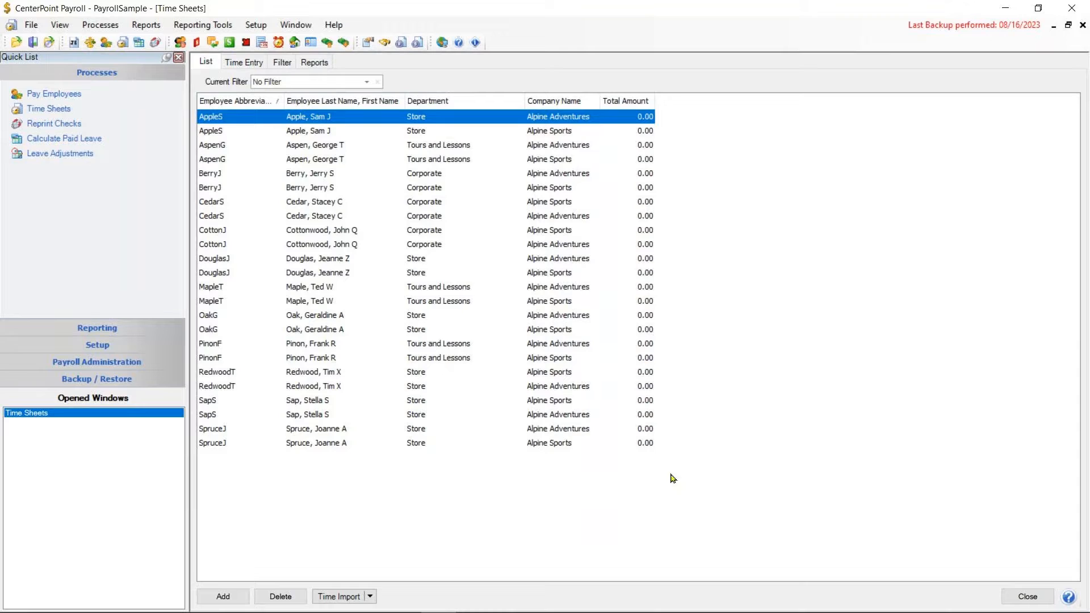
- Add a Company criterion selecting Alpine Sports to the current time sheet filter
{"action": "left_click", "coordinate": [280, 66]}
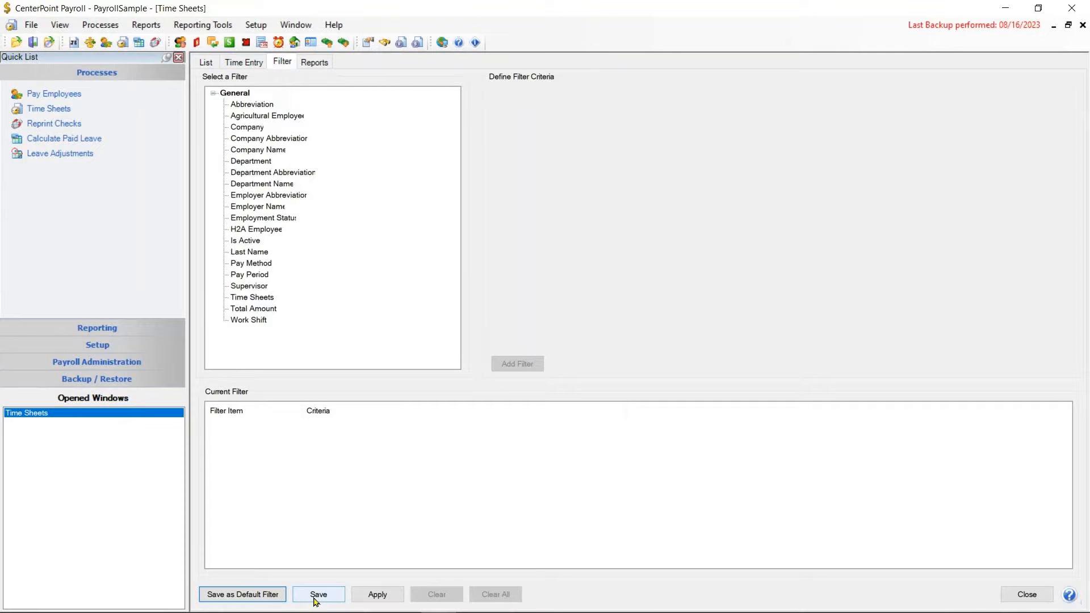
{"action": "left_click", "coordinate": [205, 63]}
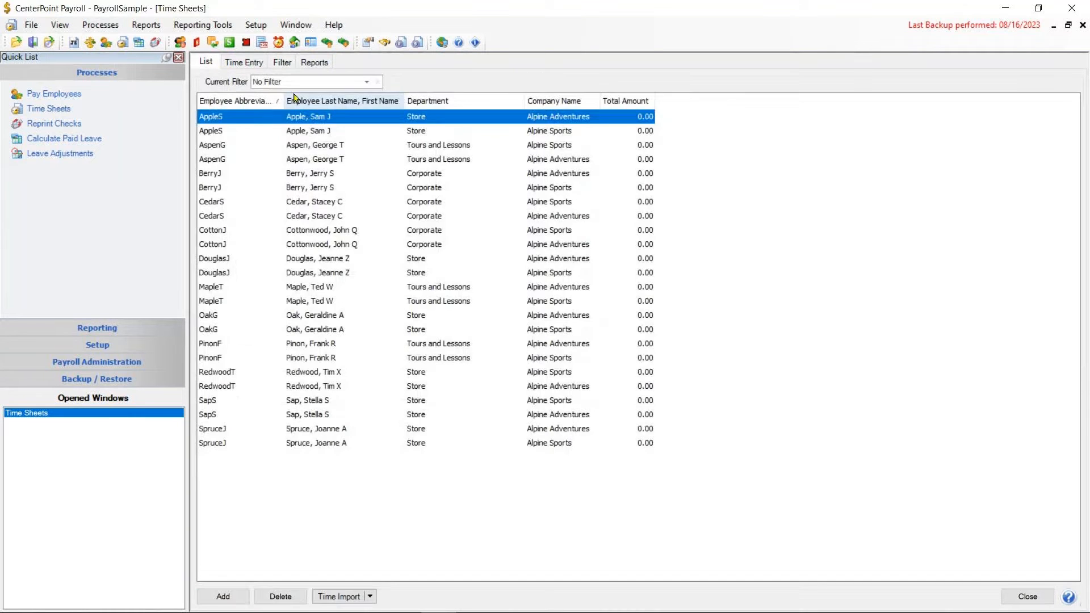
{"action": "left_click", "coordinate": [366, 83]}
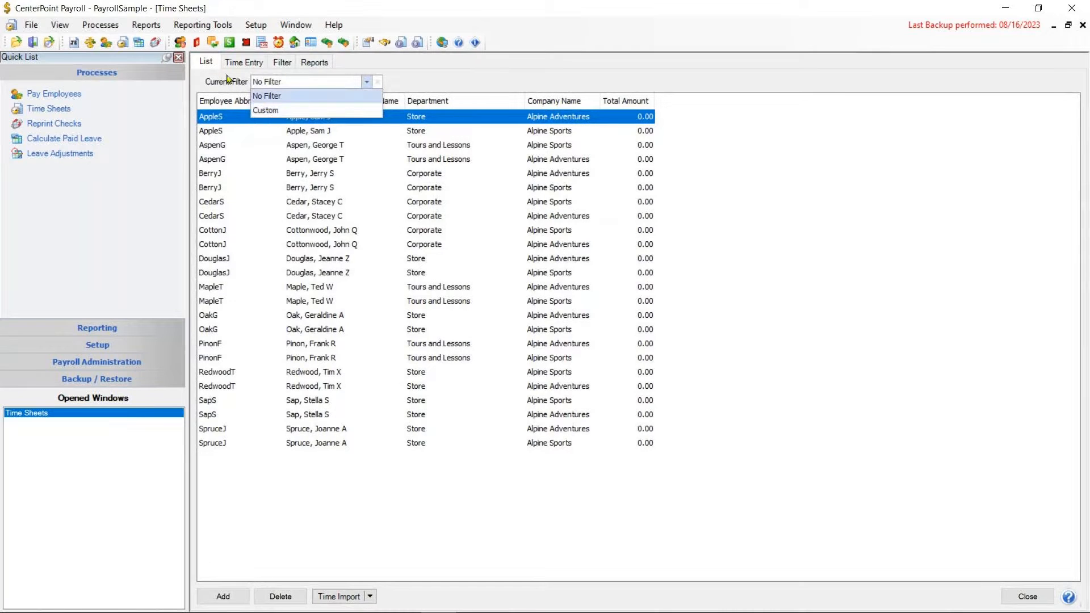
{"action": "left_click", "coordinate": [282, 62]}
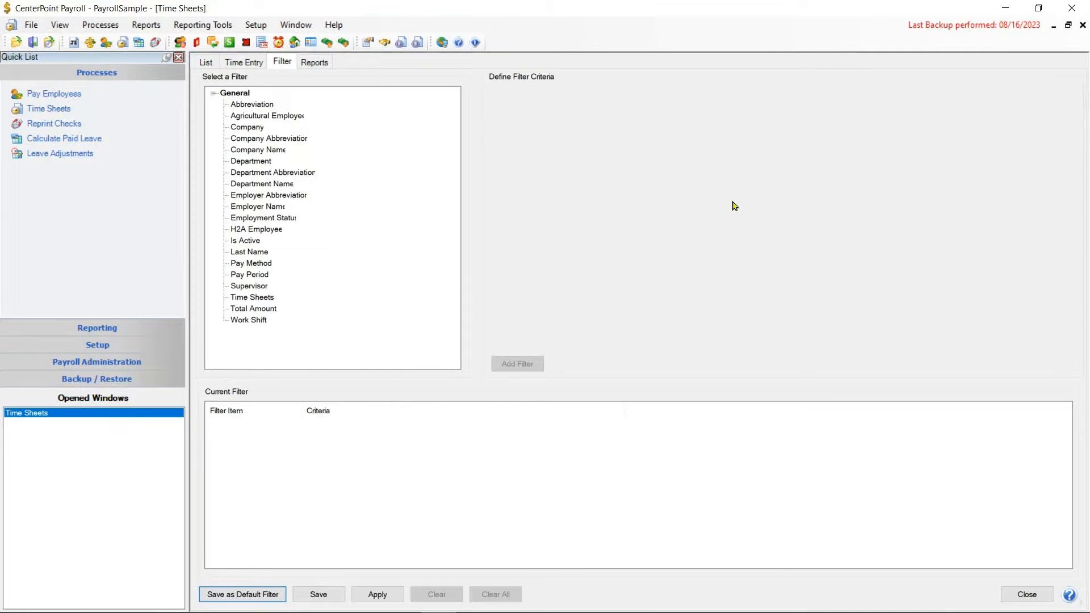
{"action": "left_click", "coordinate": [252, 128]}
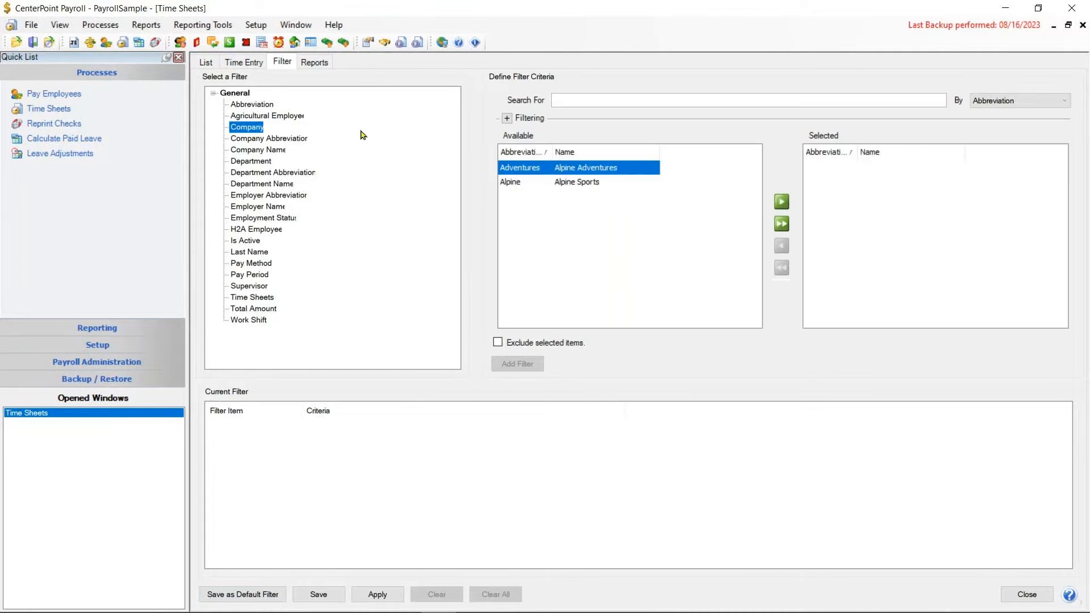
{"action": "left_click", "coordinate": [603, 186]}
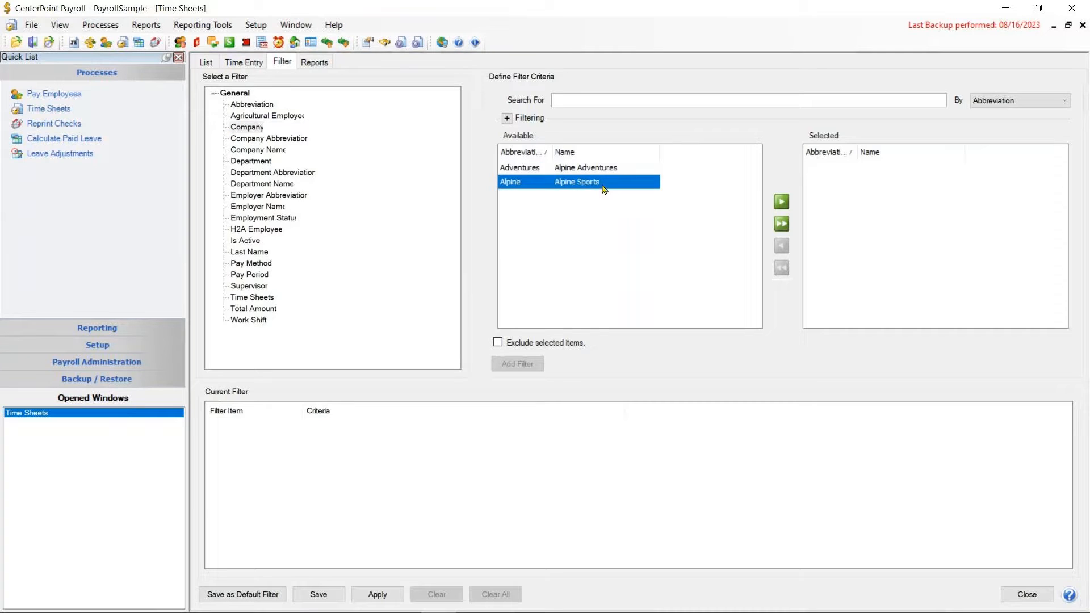
{"action": "left_click", "coordinate": [781, 201]}
{"action": "left_click", "coordinate": [521, 364]}
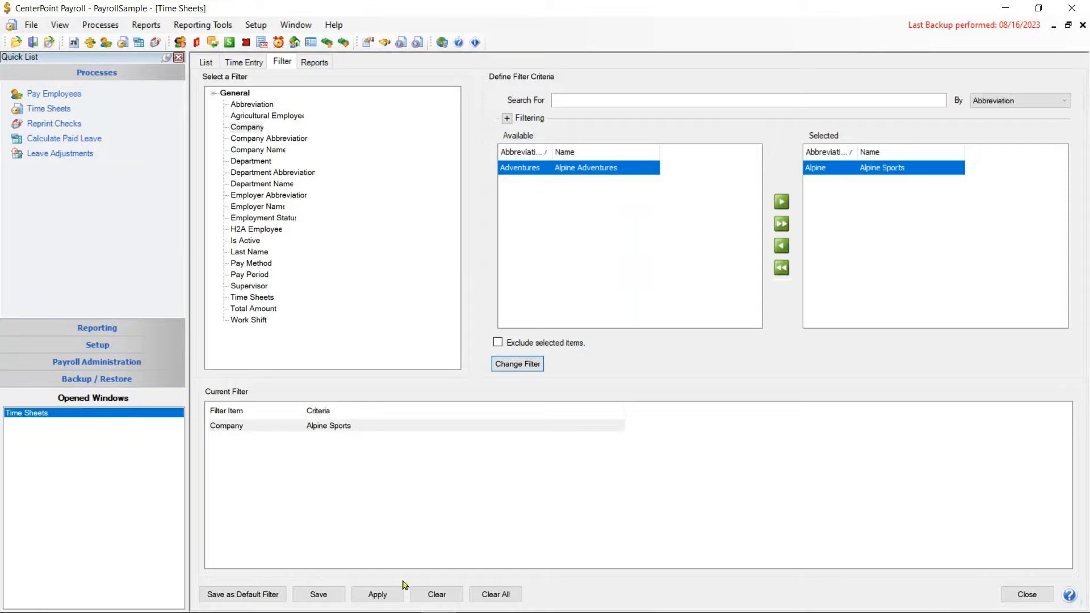
- Apply the company filter, then extend it with a Pay Method criterion of Hourly, Piece Rate and Calculated Overtime and reapply it
{"action": "left_click", "coordinate": [377, 595]}
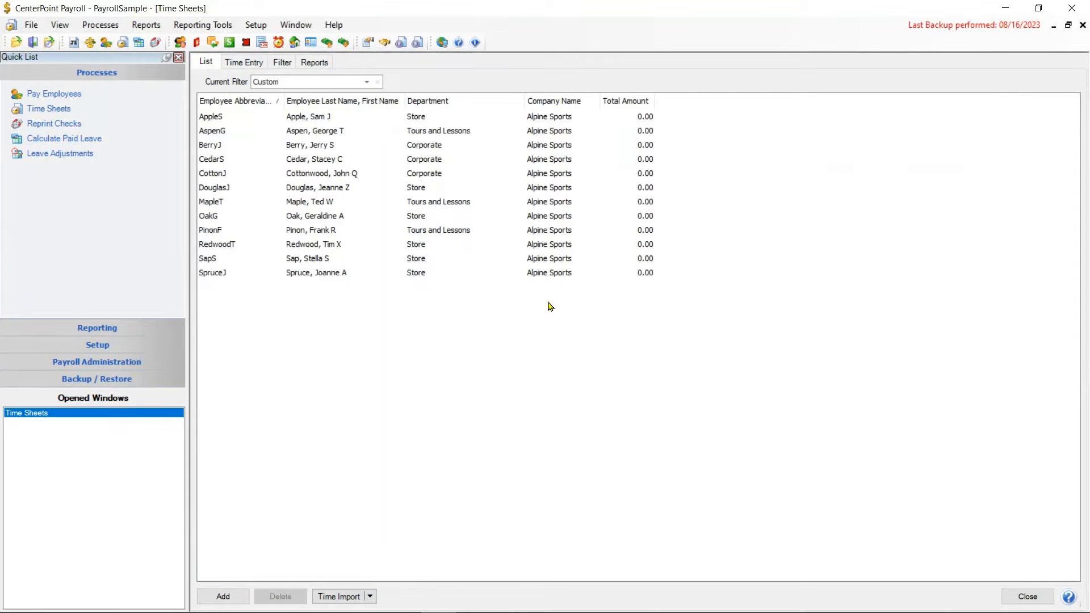
{"action": "left_click", "coordinate": [282, 62]}
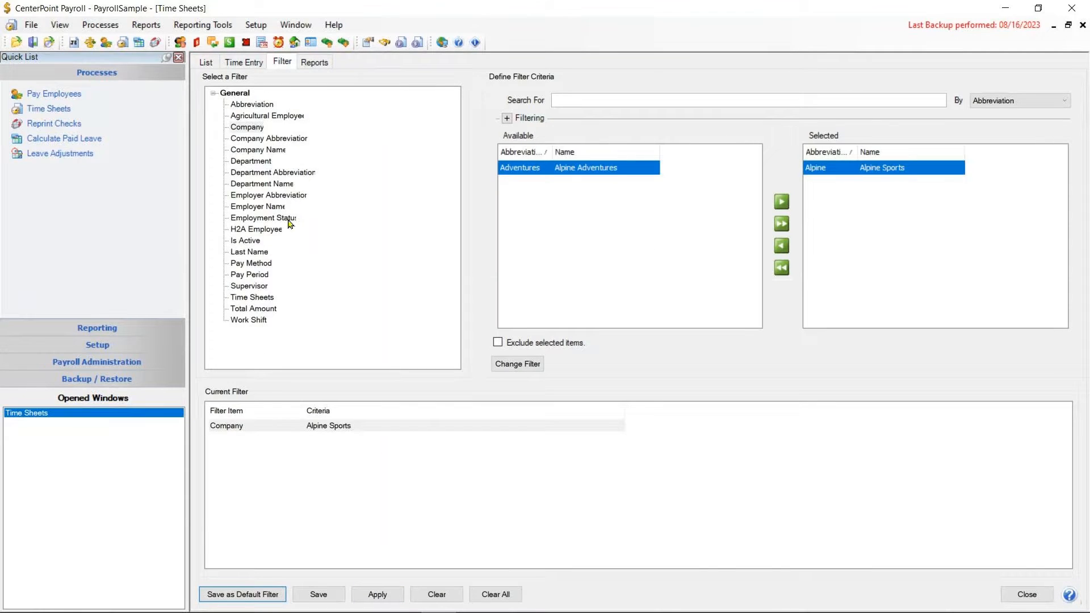
{"action": "left_click", "coordinate": [253, 264]}
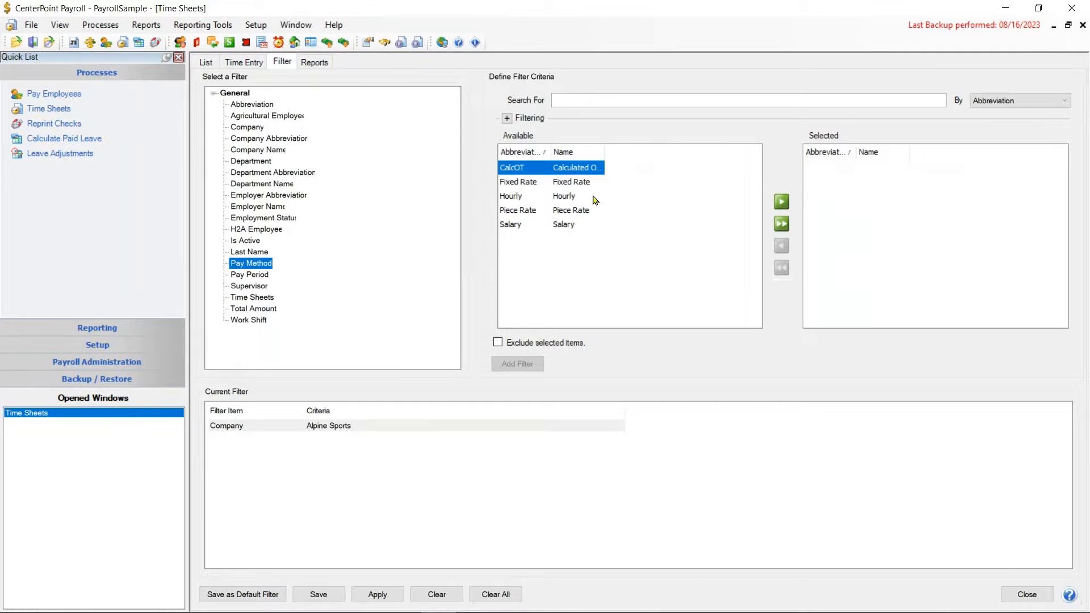
{"action": "left_click", "coordinate": [568, 199]}
{"action": "left_click", "coordinate": [781, 201]}
{"action": "left_click", "coordinate": [781, 201]}
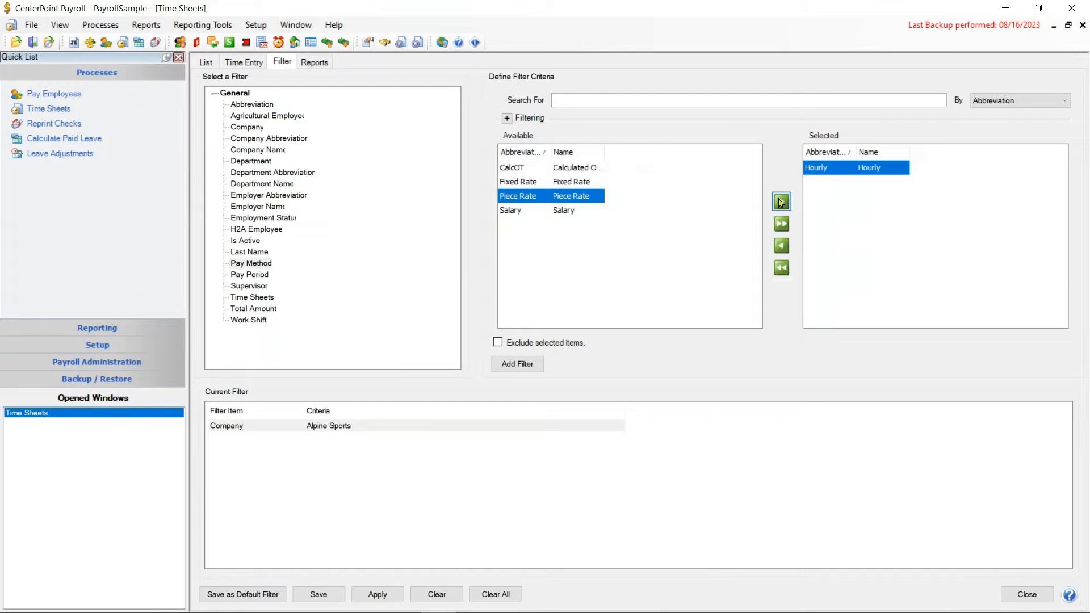
{"action": "left_click", "coordinate": [518, 364]}
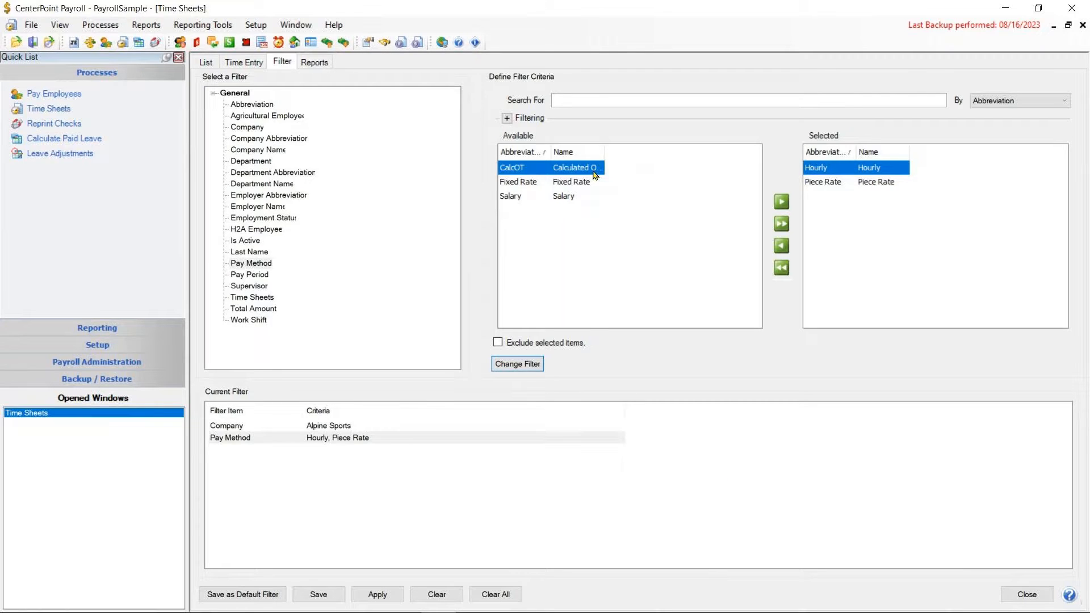
{"action": "left_click", "coordinate": [782, 202]}
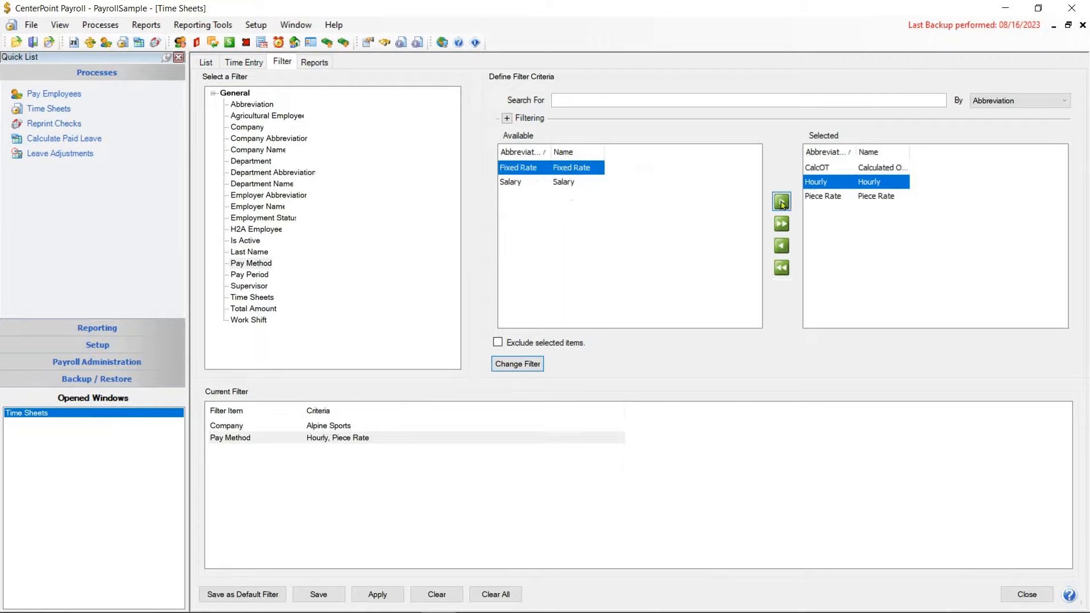
{"action": "left_click", "coordinate": [530, 370]}
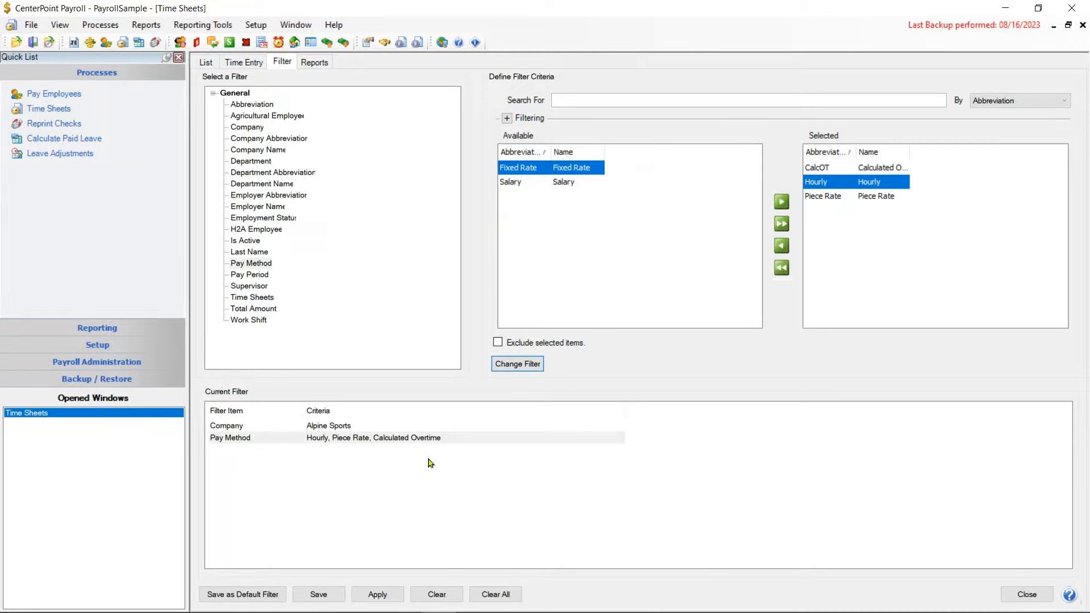
{"action": "left_click", "coordinate": [377, 594]}
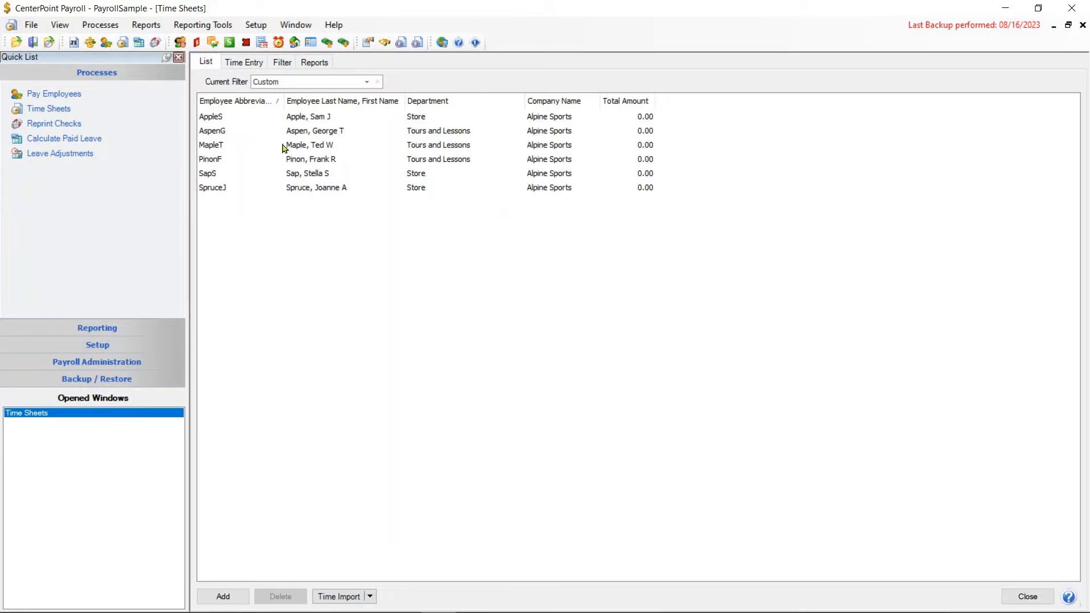
- Save the company and pay method criteria as the default filter, then close and reopen Time Sheets
{"action": "left_click", "coordinate": [284, 64]}
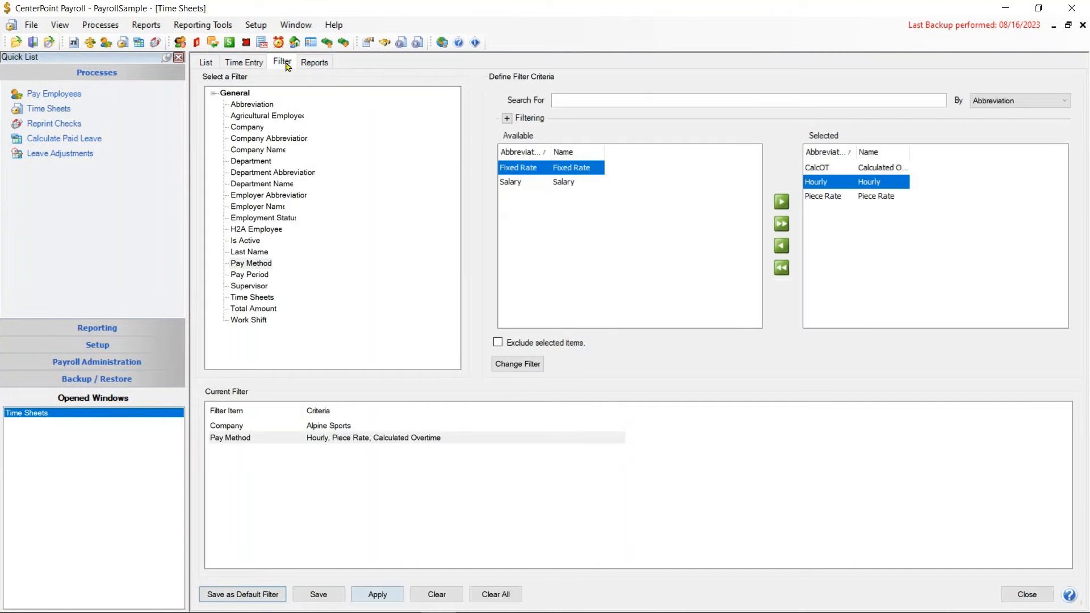
{"action": "left_click", "coordinate": [247, 596]}
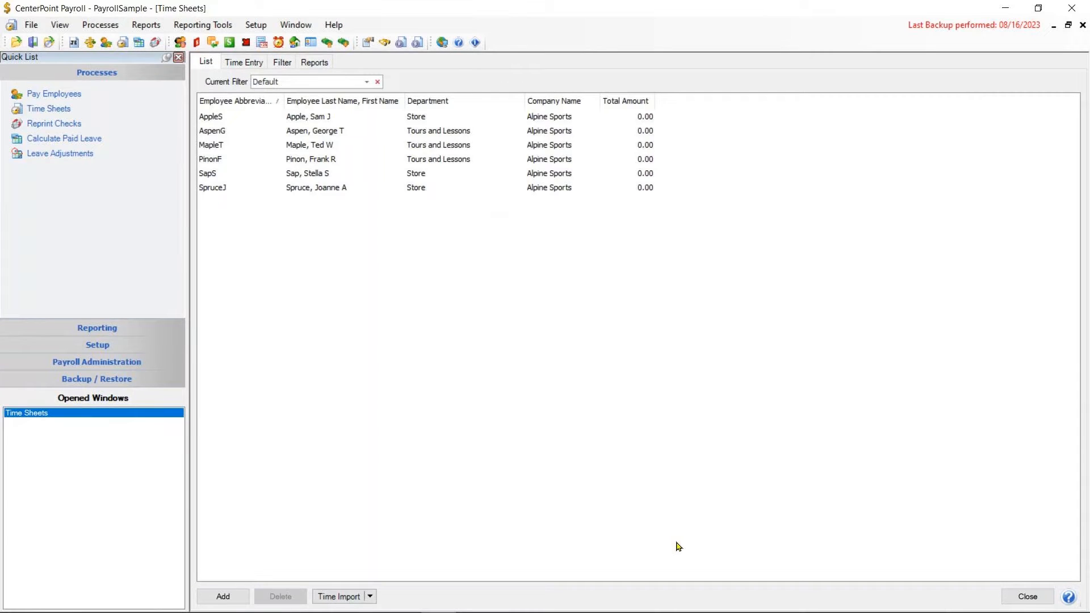
{"action": "left_click", "coordinate": [1028, 596]}
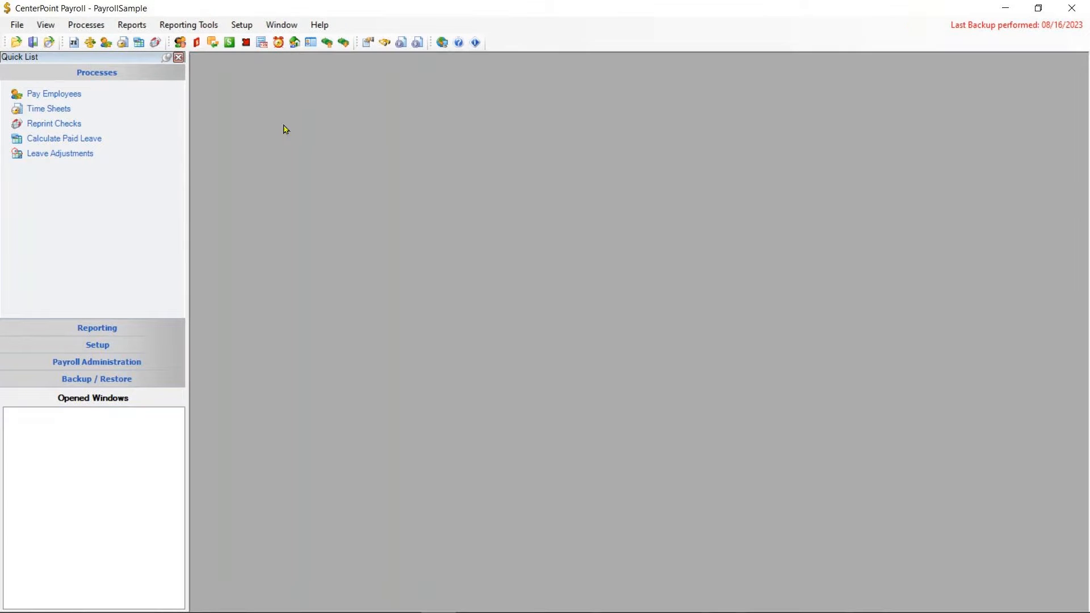
{"action": "left_click", "coordinate": [88, 24]}
{"action": "left_click", "coordinate": [107, 54]}
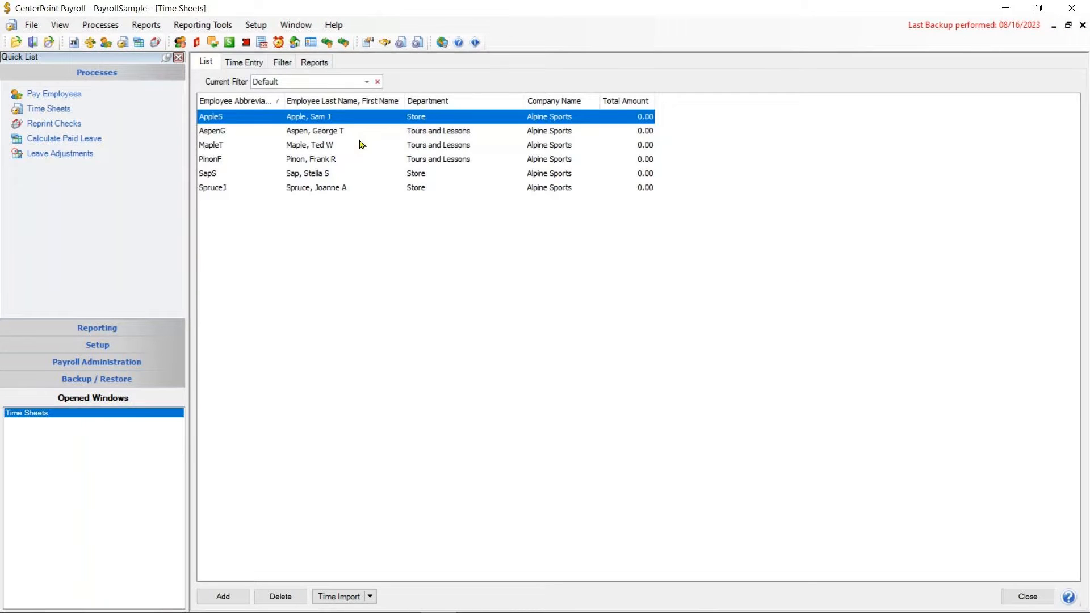
- View the time sheets list with No Filter, then return it to the Default filter
{"action": "left_click", "coordinate": [366, 83]}
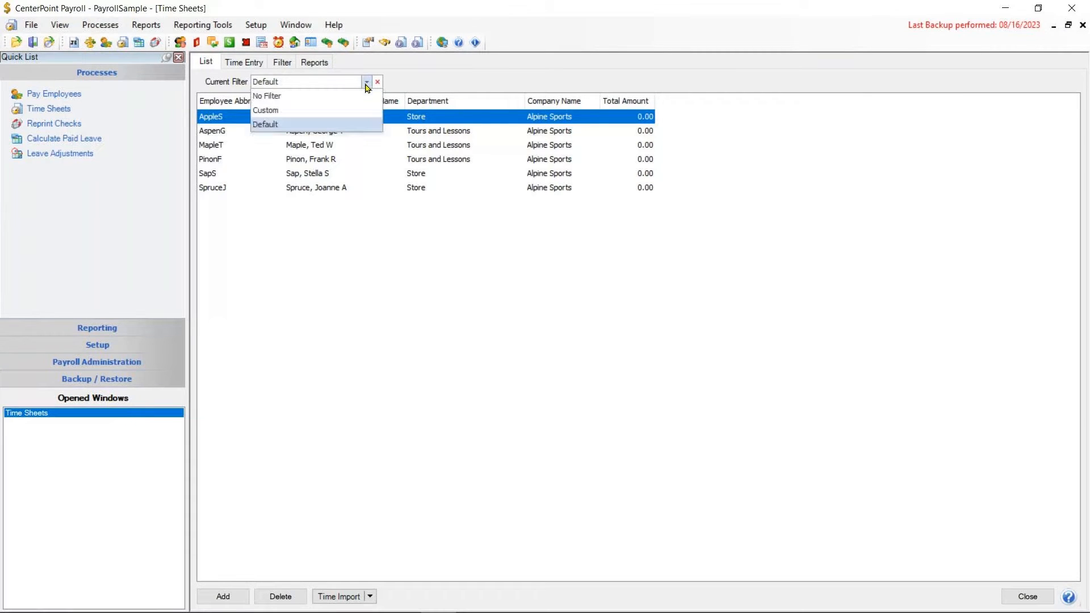
{"action": "left_click", "coordinate": [279, 96]}
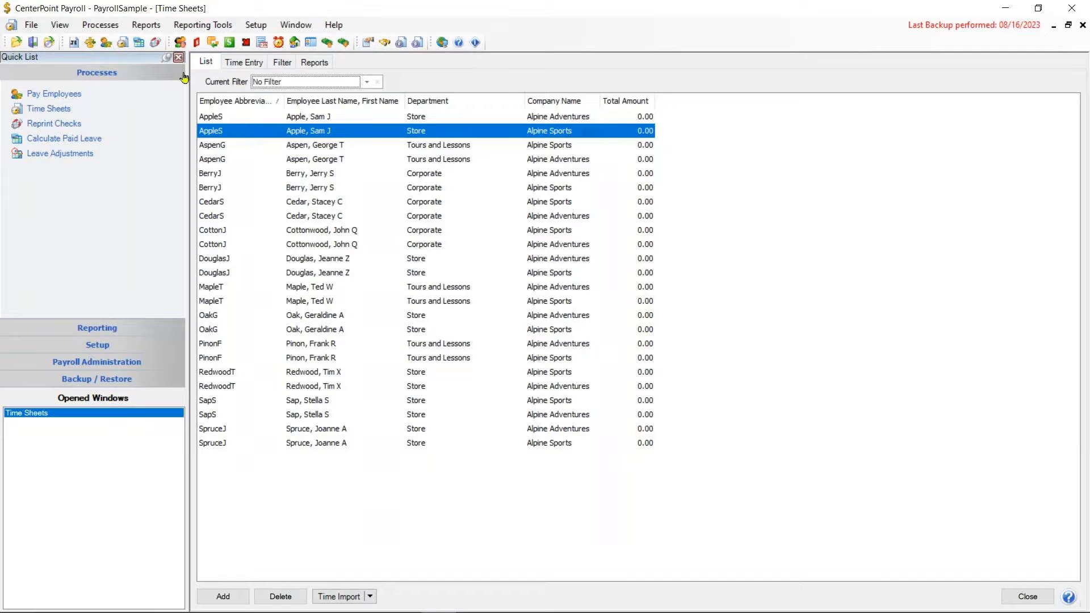
{"action": "left_click", "coordinate": [366, 82]}
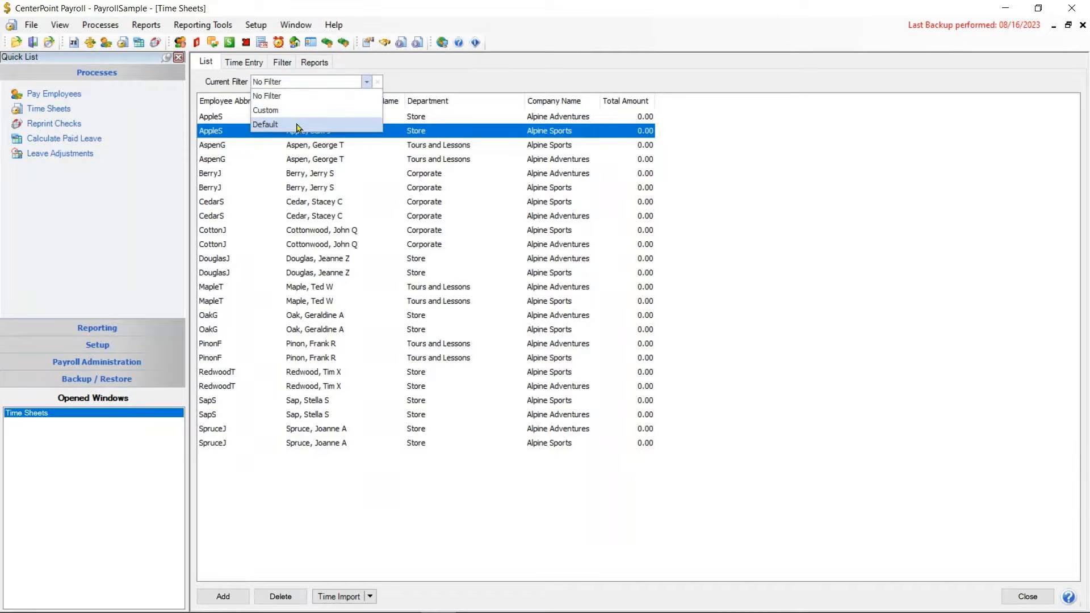
{"action": "left_click", "coordinate": [366, 124]}
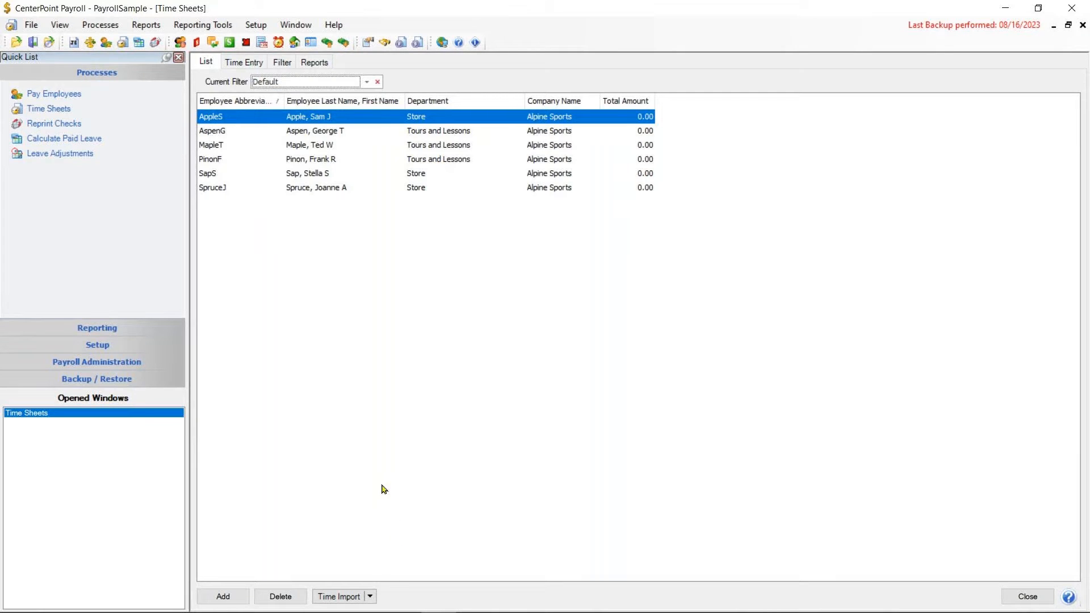
- Set up a time import from files for Alpine Sports using SampleData, and cancel it without importing
{"action": "left_click", "coordinate": [372, 597]}
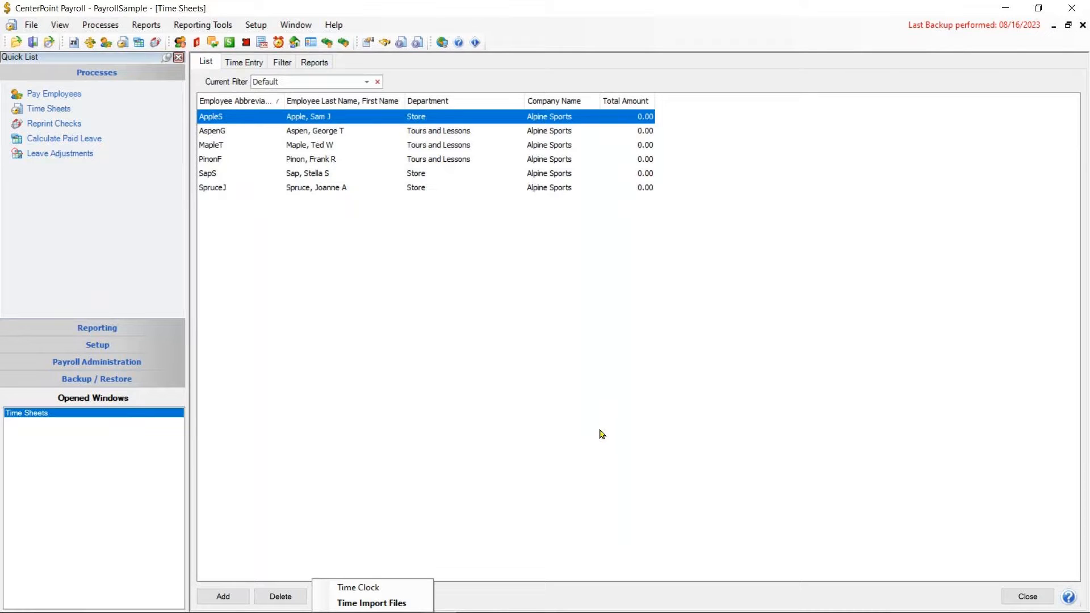
{"action": "left_click", "coordinate": [398, 609]}
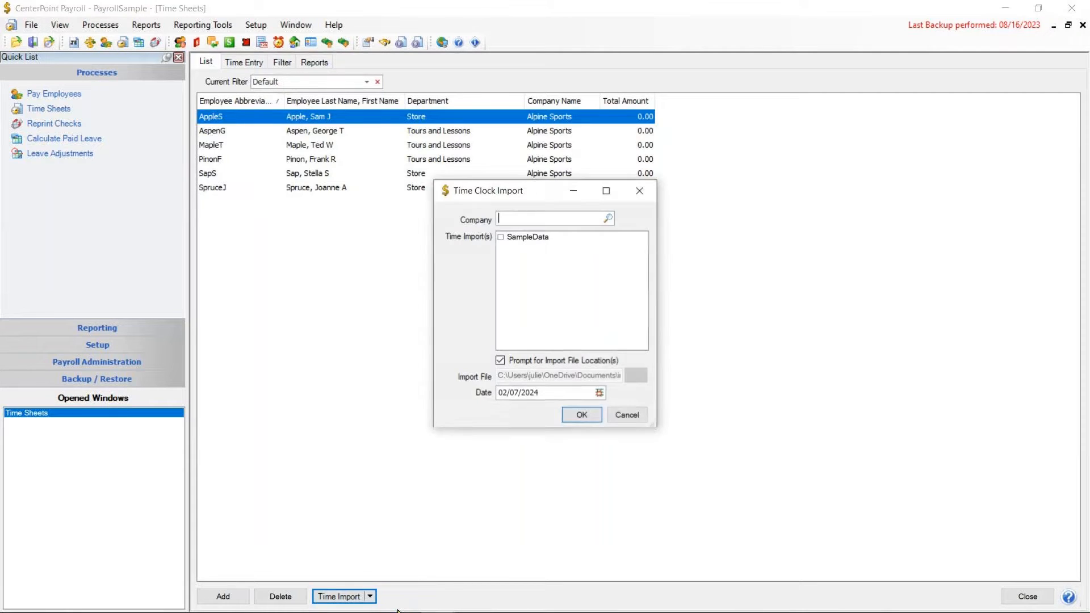
{"action": "left_click", "coordinate": [609, 220]}
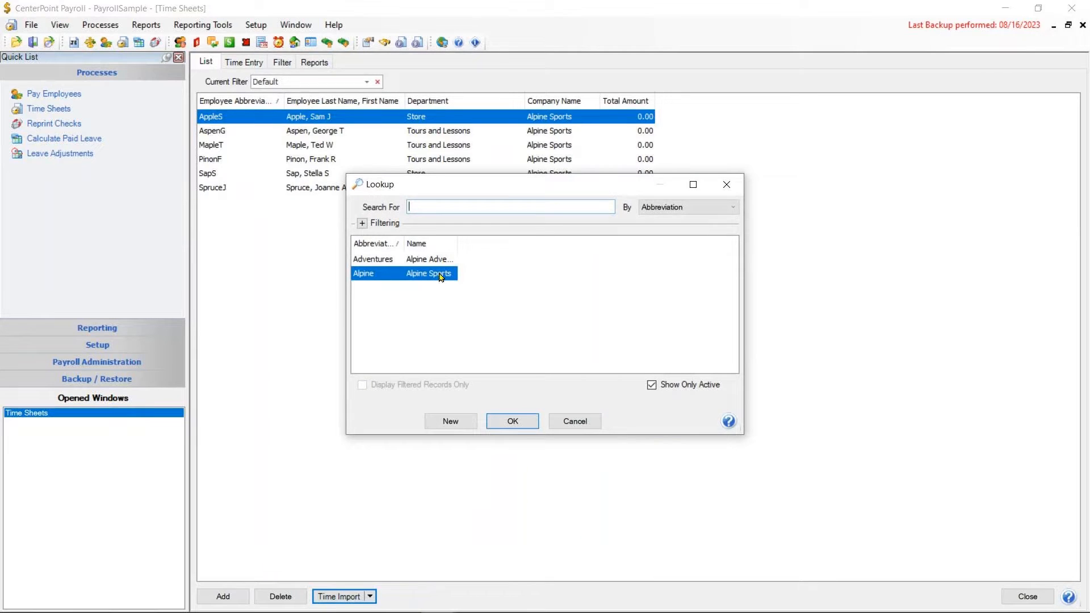
{"action": "left_click", "coordinate": [512, 421]}
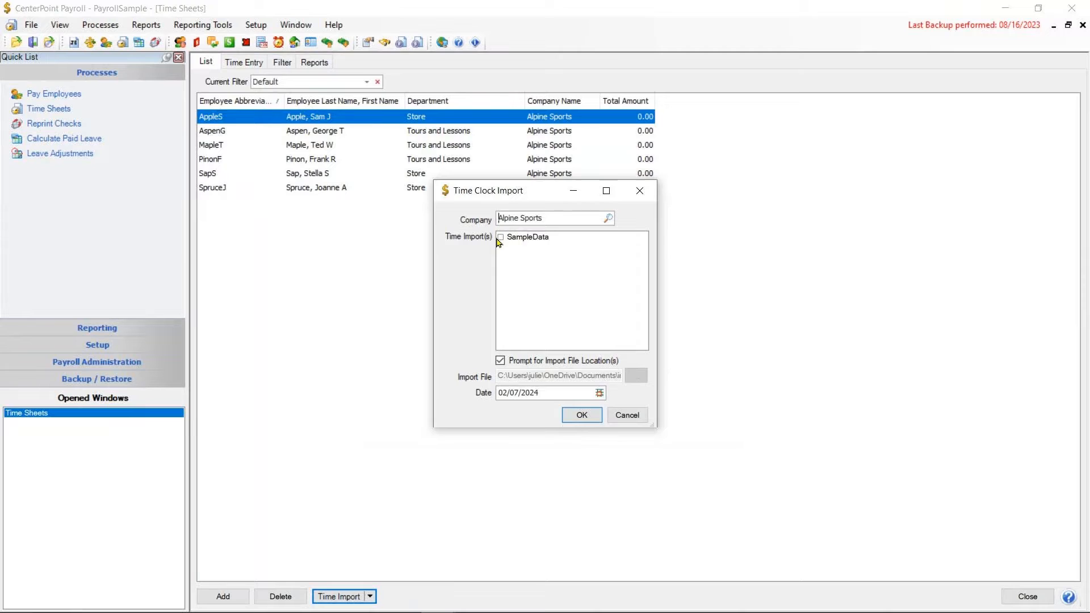
{"action": "left_click", "coordinate": [500, 239]}
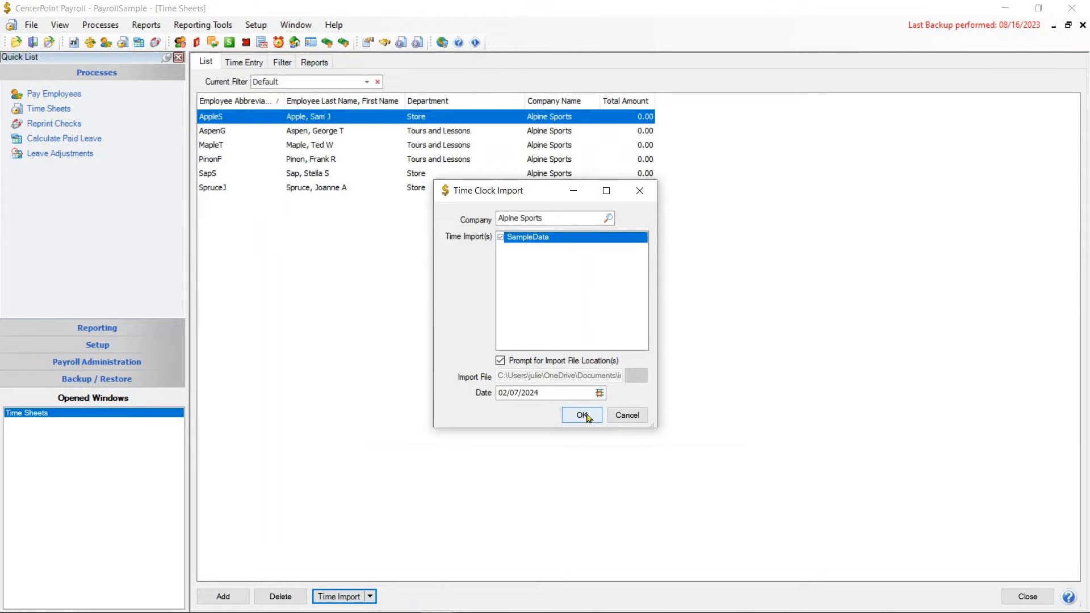
{"action": "left_click", "coordinate": [635, 416]}
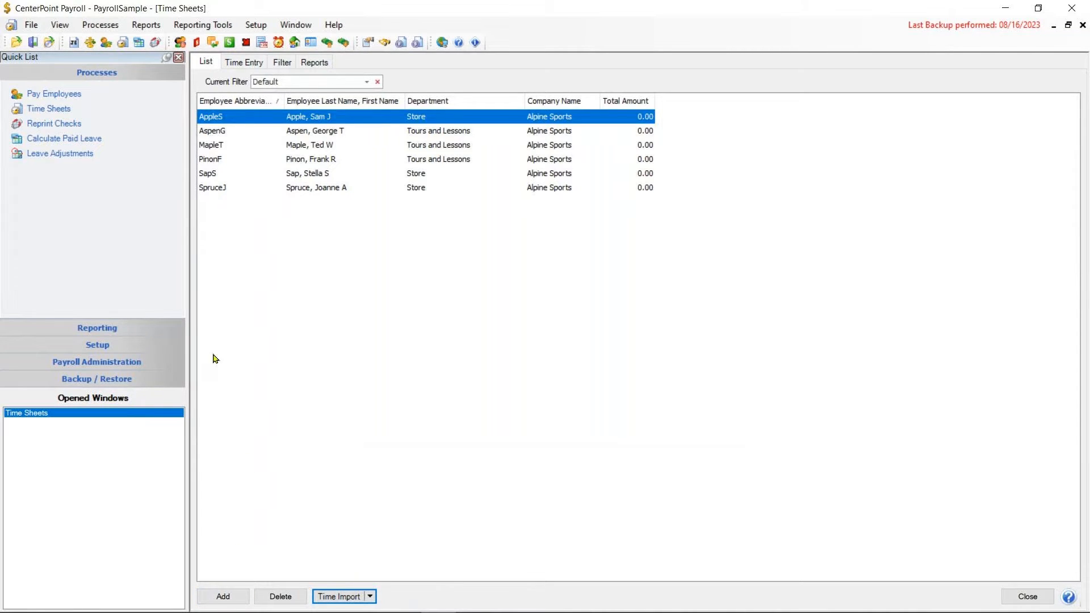
- Open time entry for a new time sheet and browse the employee lookup and records, returning to the first employee
{"action": "left_click", "coordinate": [223, 597]}
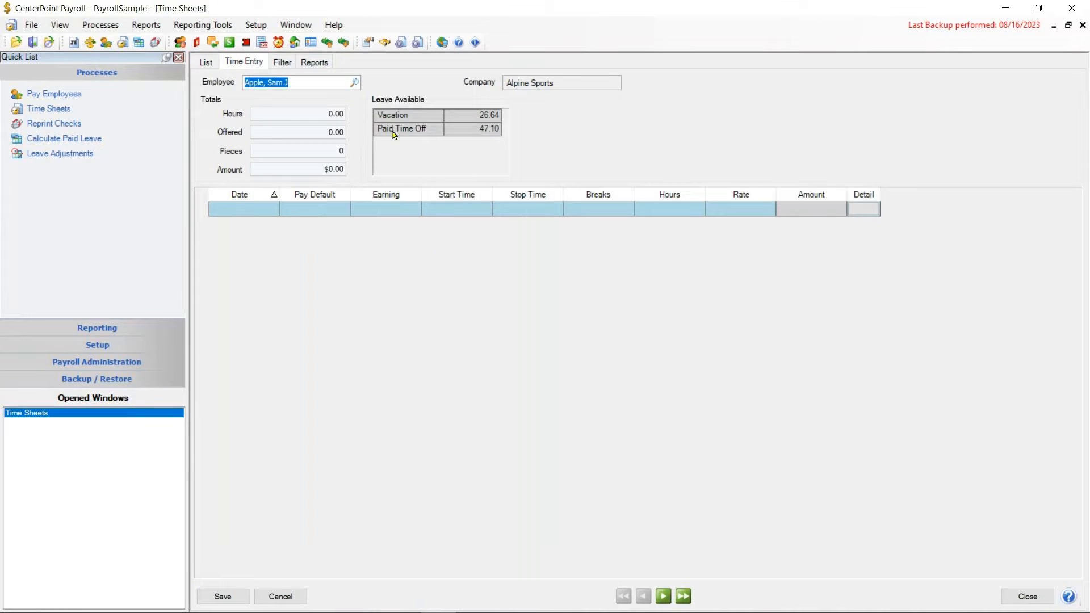
{"action": "left_click", "coordinate": [356, 84]}
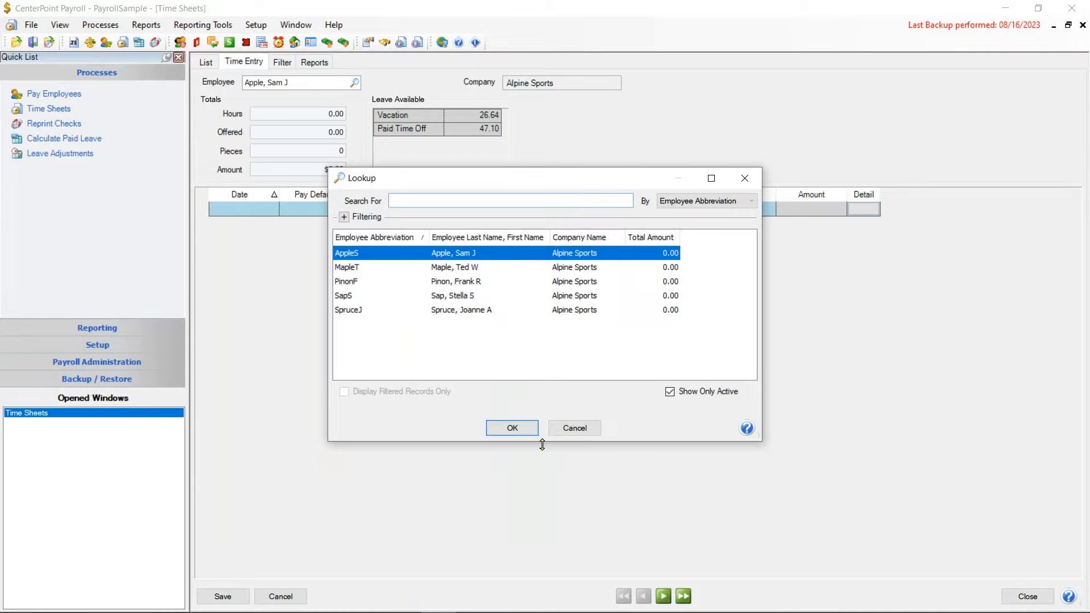
{"action": "left_click", "coordinate": [565, 434]}
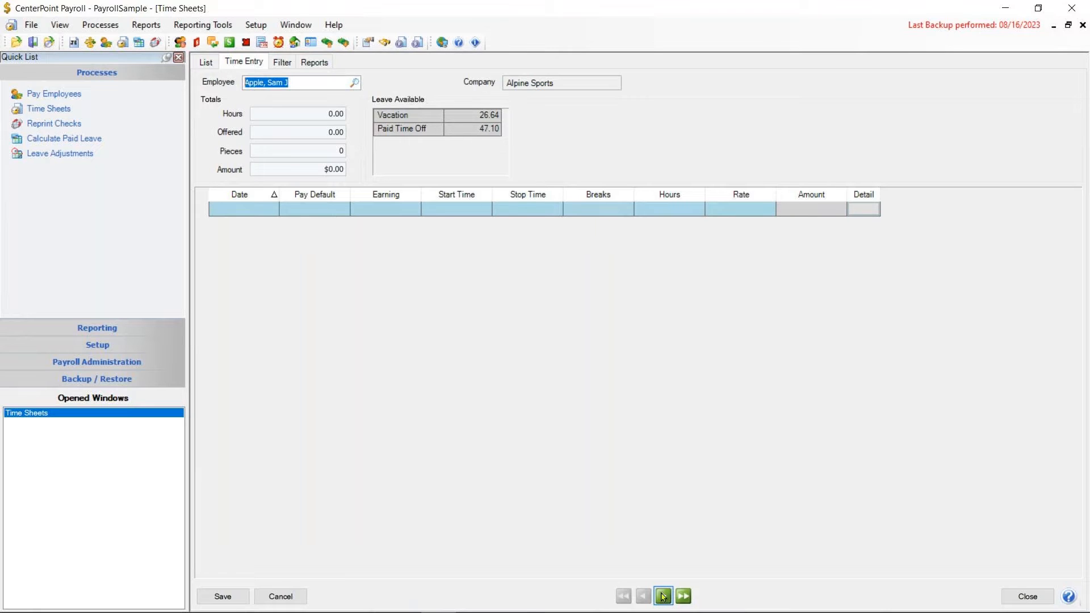
{"action": "left_click", "coordinate": [663, 596]}
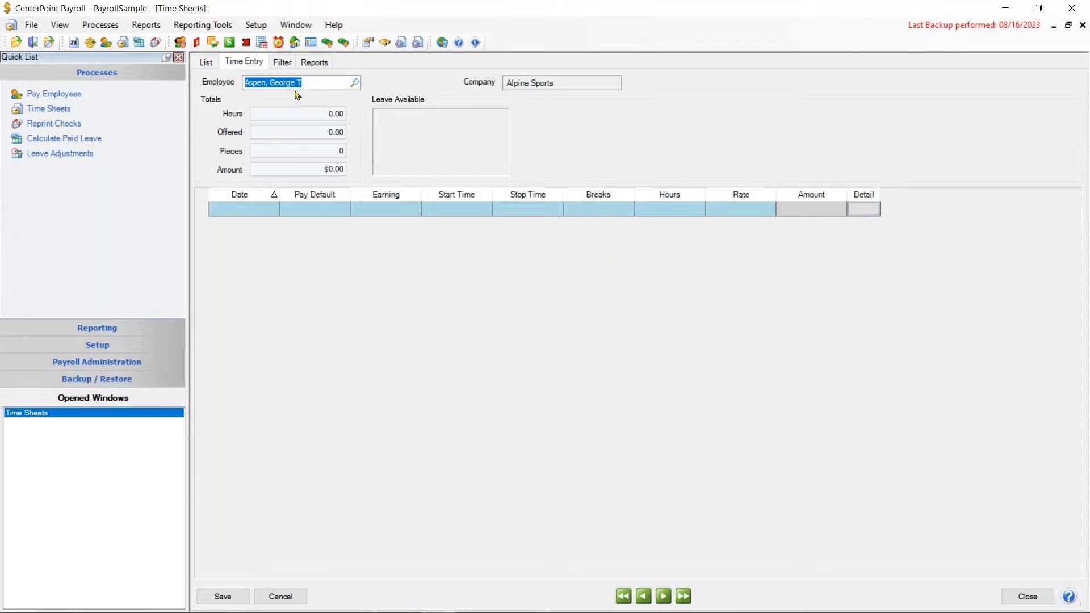
{"action": "left_click", "coordinate": [663, 597]}
{"action": "left_click", "coordinate": [623, 596]}
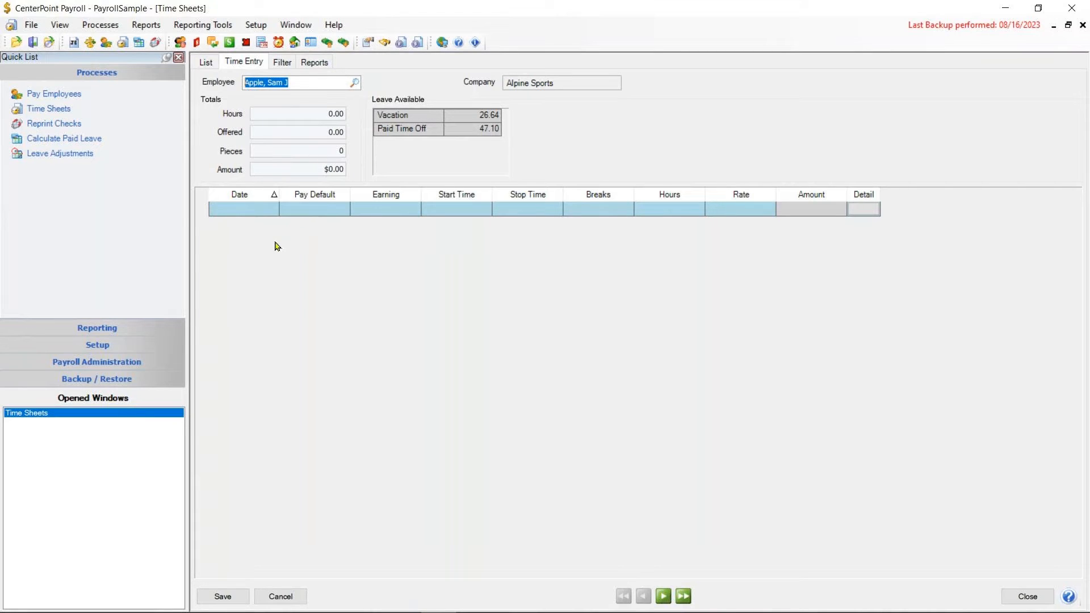
- Add a time entry line for the first employee and date it 01/29/2024
{"action": "left_click", "coordinate": [254, 210]}
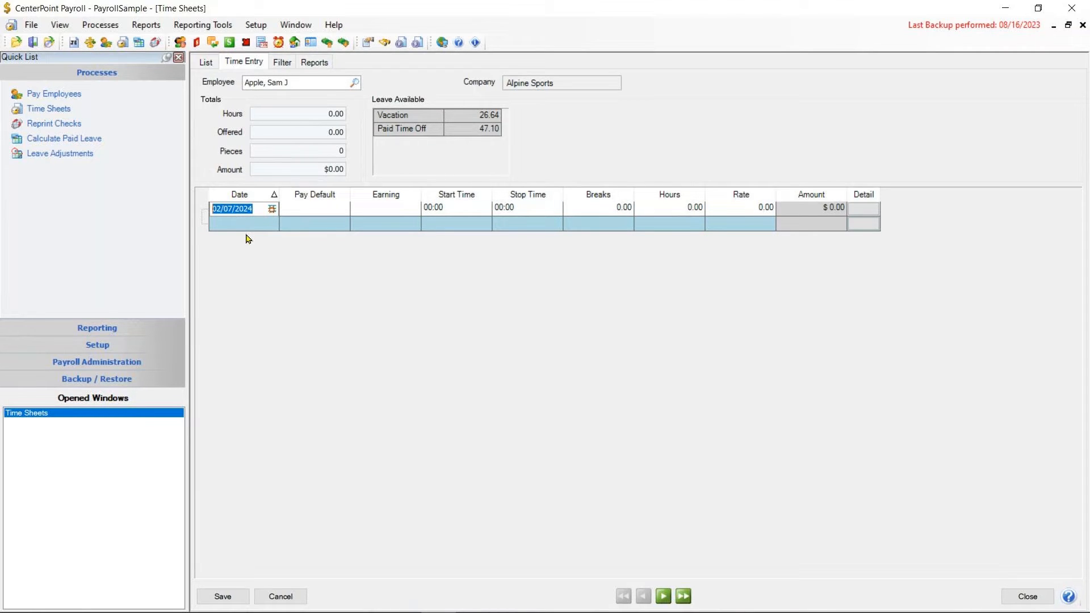
{"action": "left_click", "coordinate": [272, 210]}
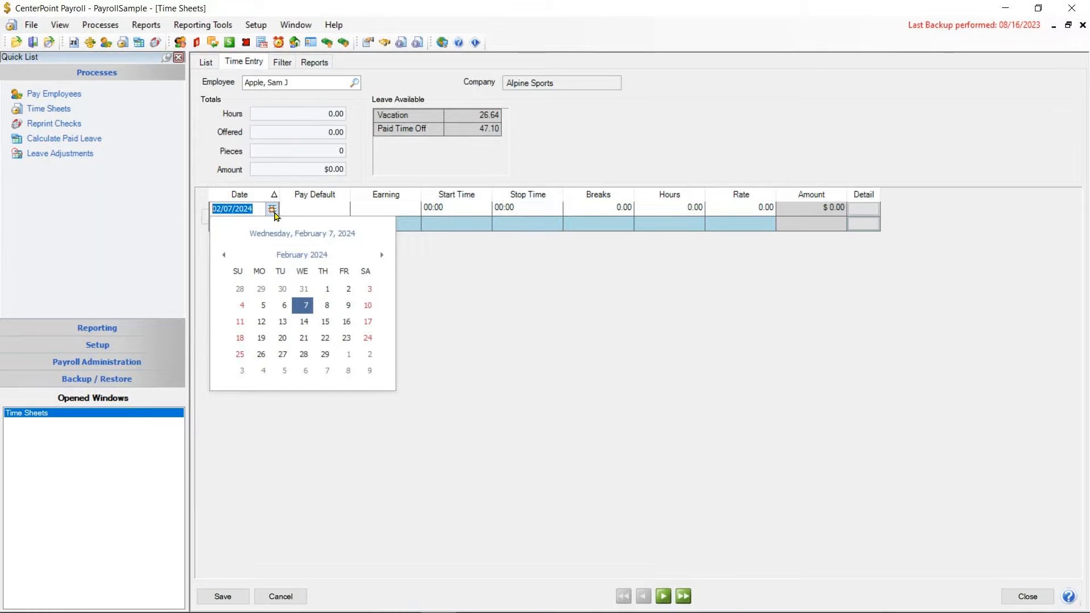
{"action": "left_click", "coordinate": [240, 290]}
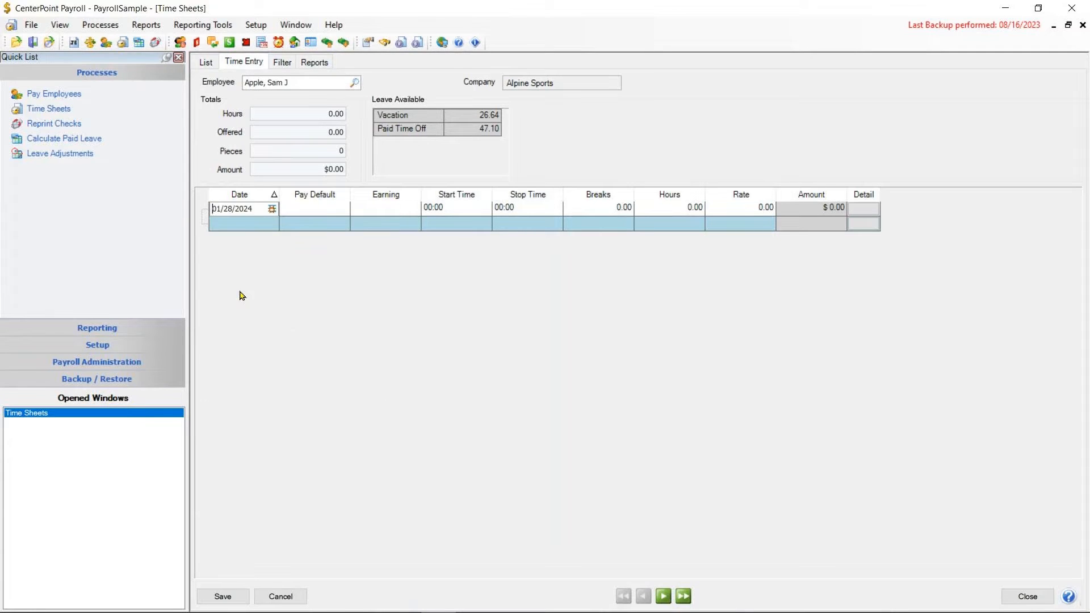
{"action": "left_click", "coordinate": [272, 209]}
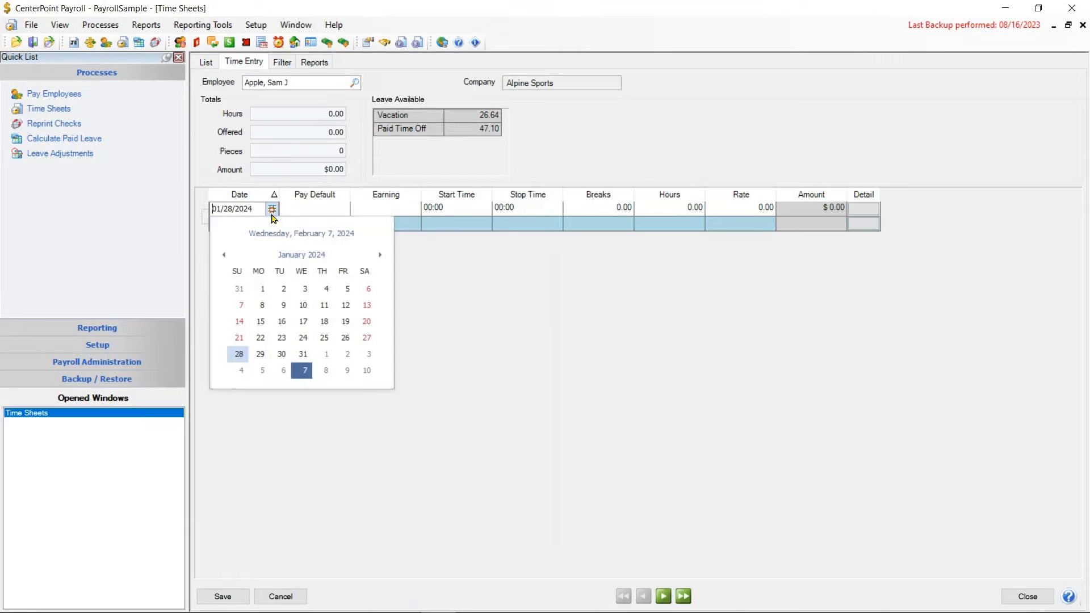
{"action": "left_click", "coordinate": [260, 356]}
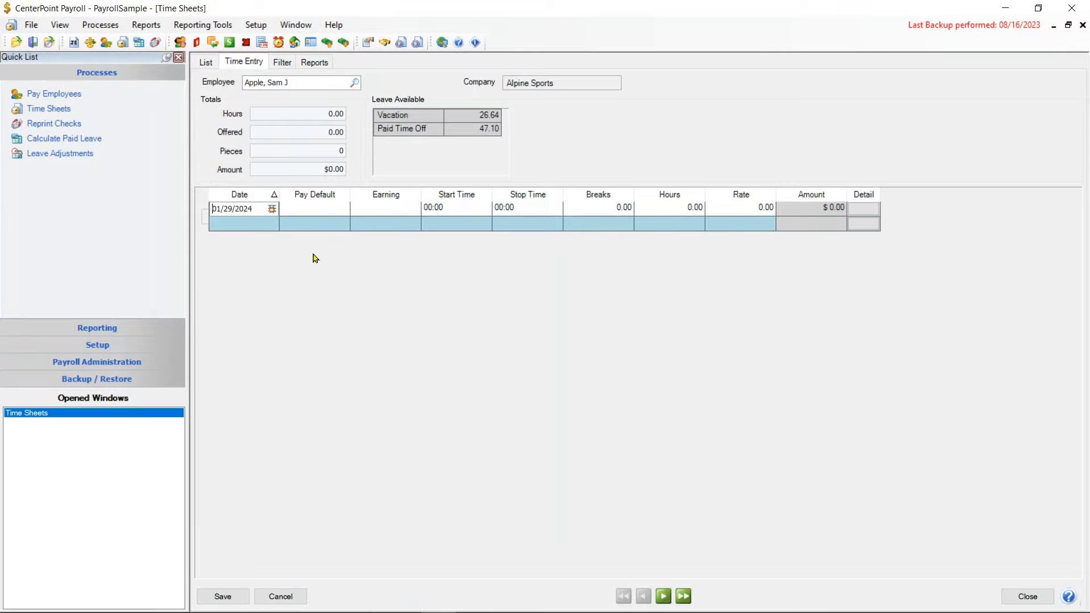
- Leave the line's Pay Default blank, set its earning to Hourly Pay and its start time to 07:00
{"action": "key", "text": "Tab"}
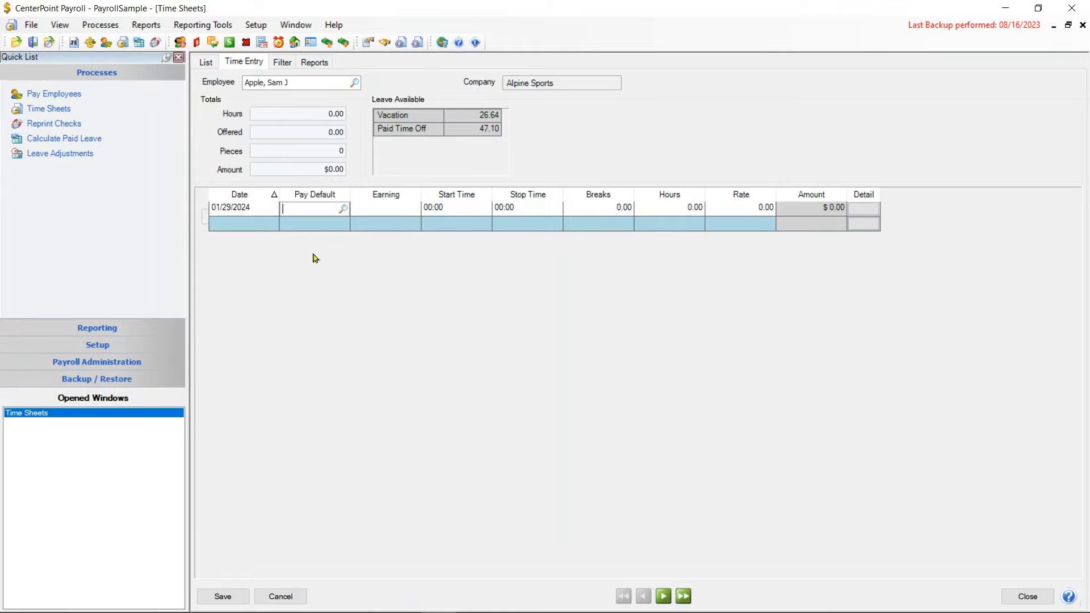
{"action": "key", "text": "Tab"}
{"action": "type", "text": "hour"}
{"action": "key", "text": "Tab"}
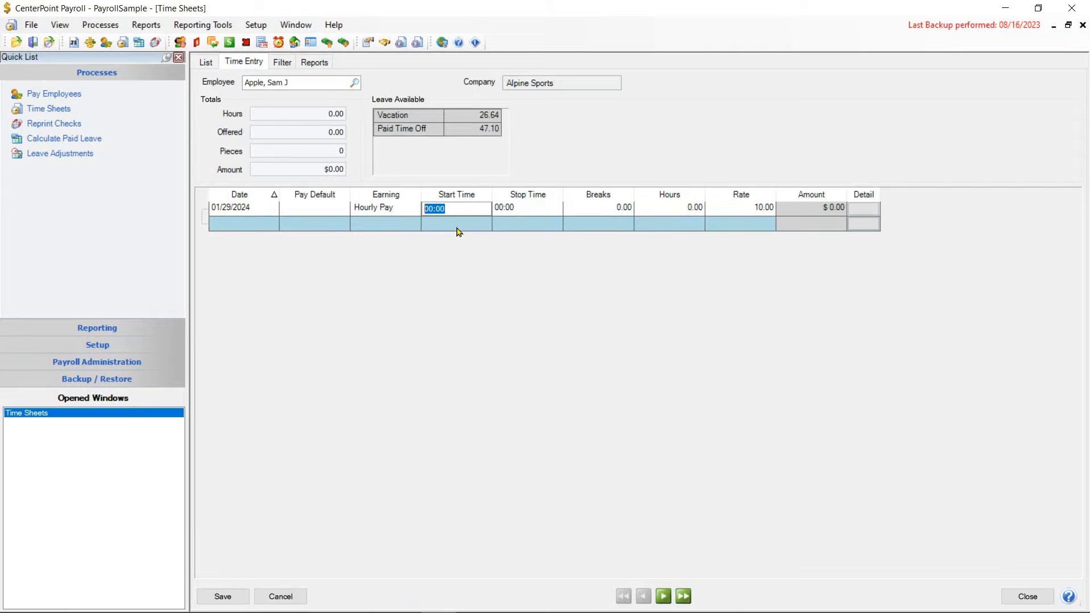
{"action": "type", "text": "0"}
{"action": "key", "text": "Tab"}
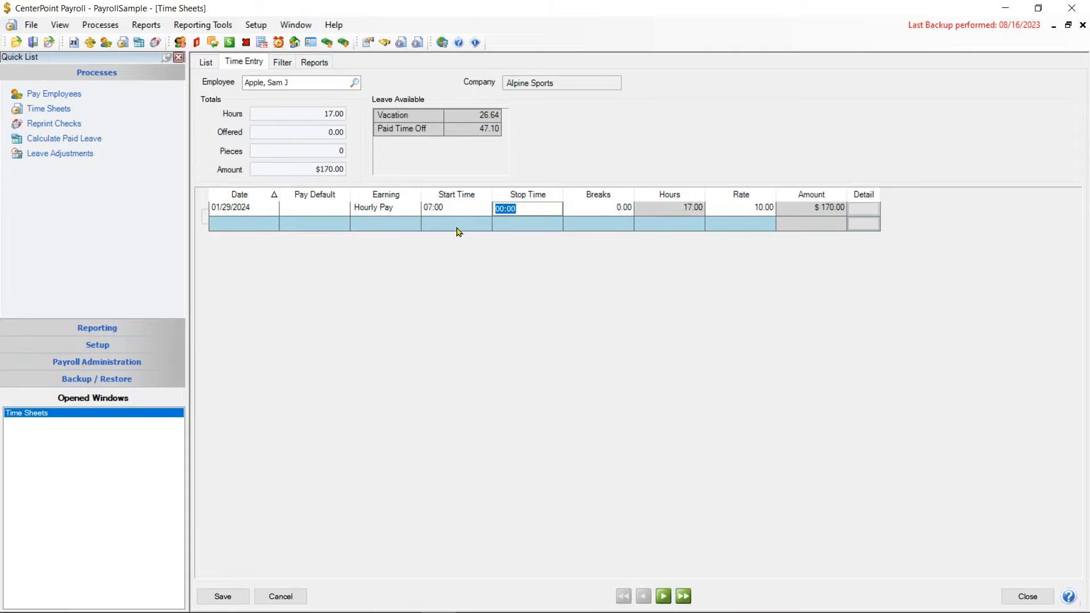
- Set the first line's stop time to 11:00 and its breaks to 0.25
{"action": "type", "text": "11"}
{"action": "key", "text": "Tab"}
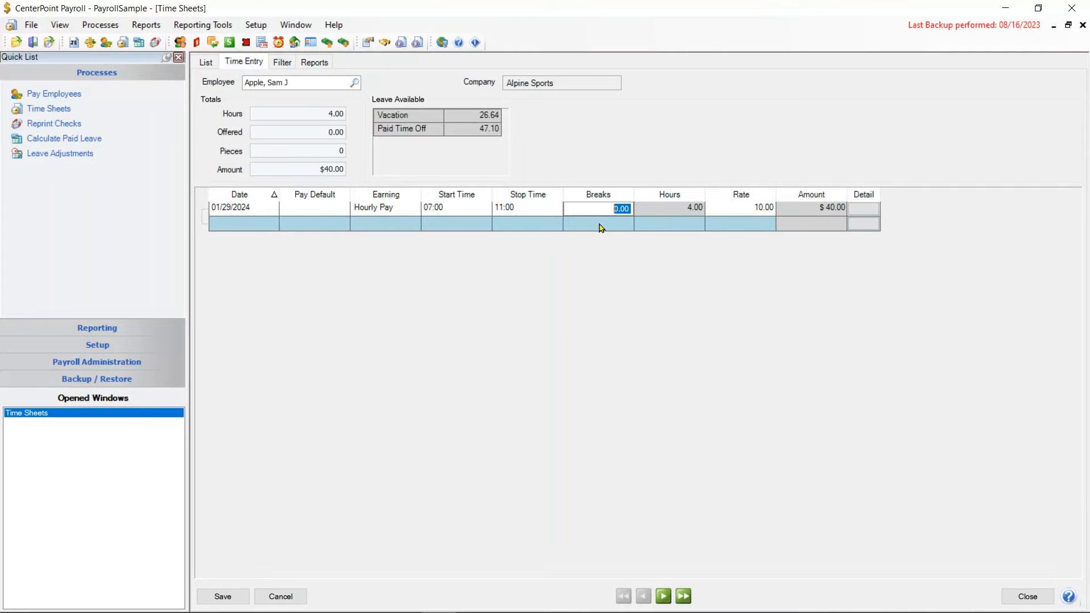
{"action": "type", "text": ".25"}
{"action": "key", "text": "Tab"}
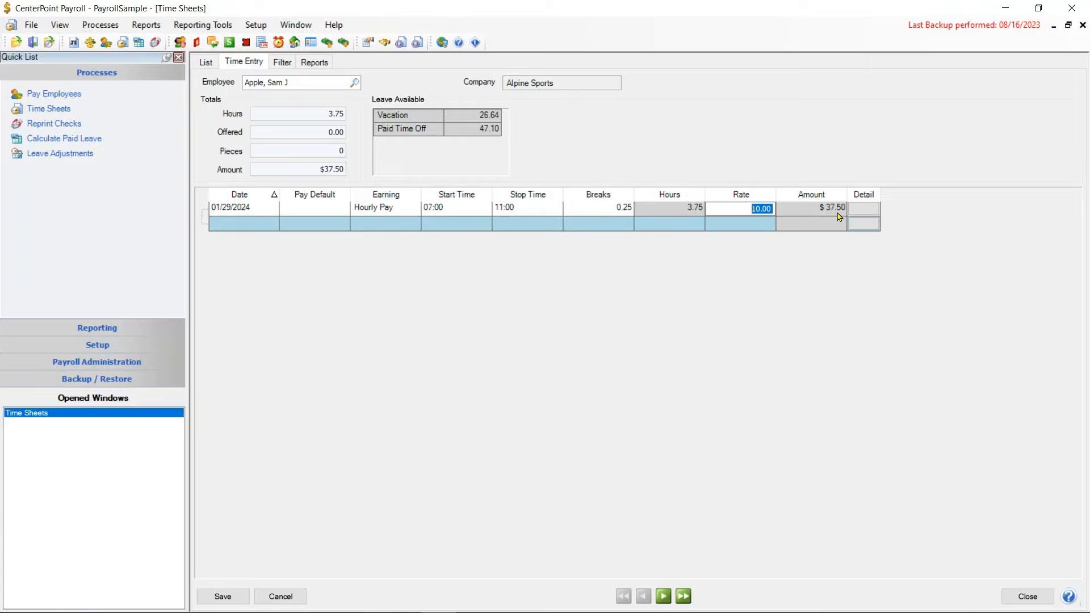
- Add a second Hourly Pay line for 01/29/2024 with start time 12:00 and stop time 16:00
{"action": "key", "text": "Tab"}
{"action": "key", "text": "Tab"}
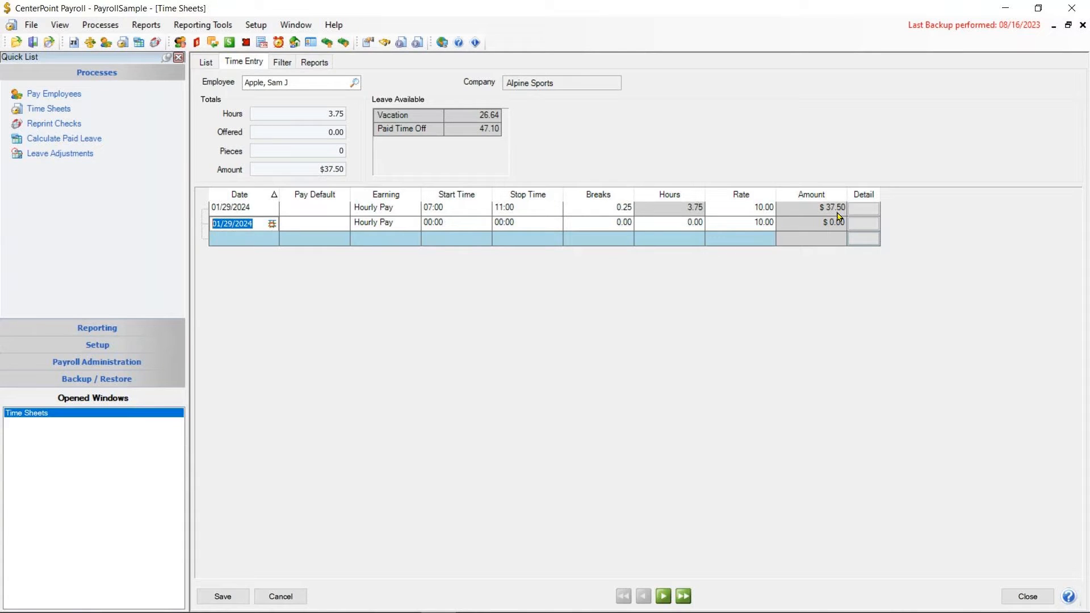
{"action": "key", "text": "Tab"}
{"action": "key", "text": "Tab"}
{"action": "key", "text": "Tab"}
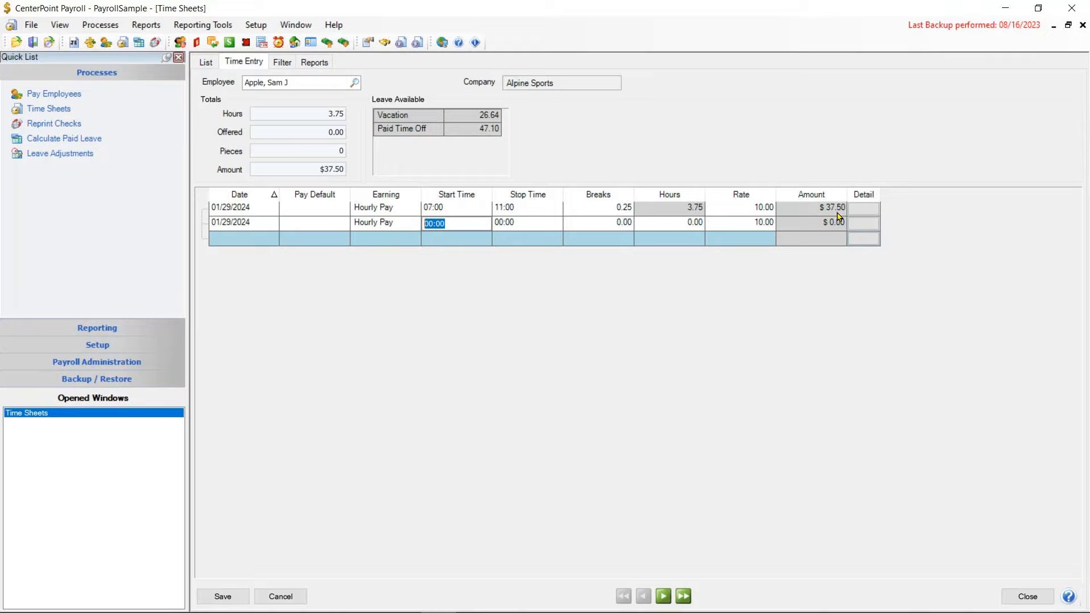
{"action": "type", "text": "12"}
{"action": "key", "text": "Tab"}
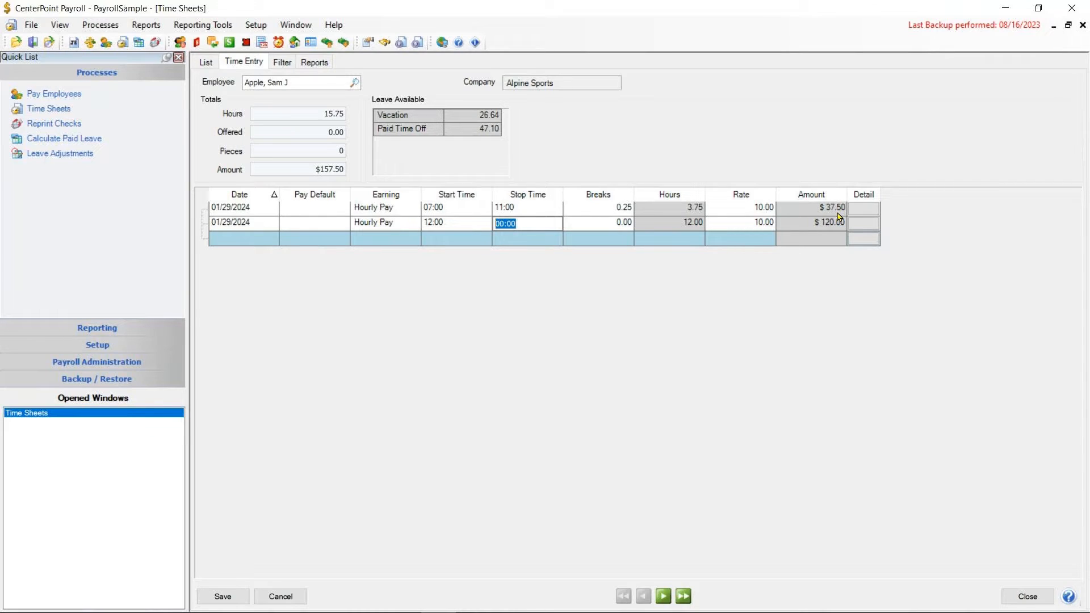
{"action": "type", "text": "16"}
{"action": "key", "text": "Tab"}
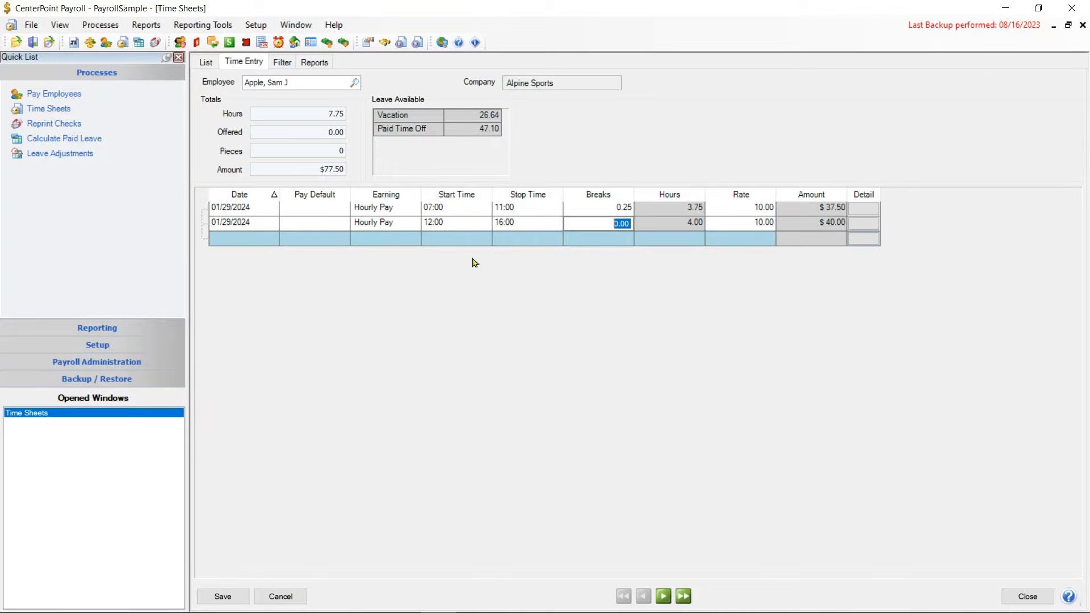
{"action": "key", "text": "Tab"}
{"action": "key", "text": "Tab"}
{"action": "key", "text": "Tab"}
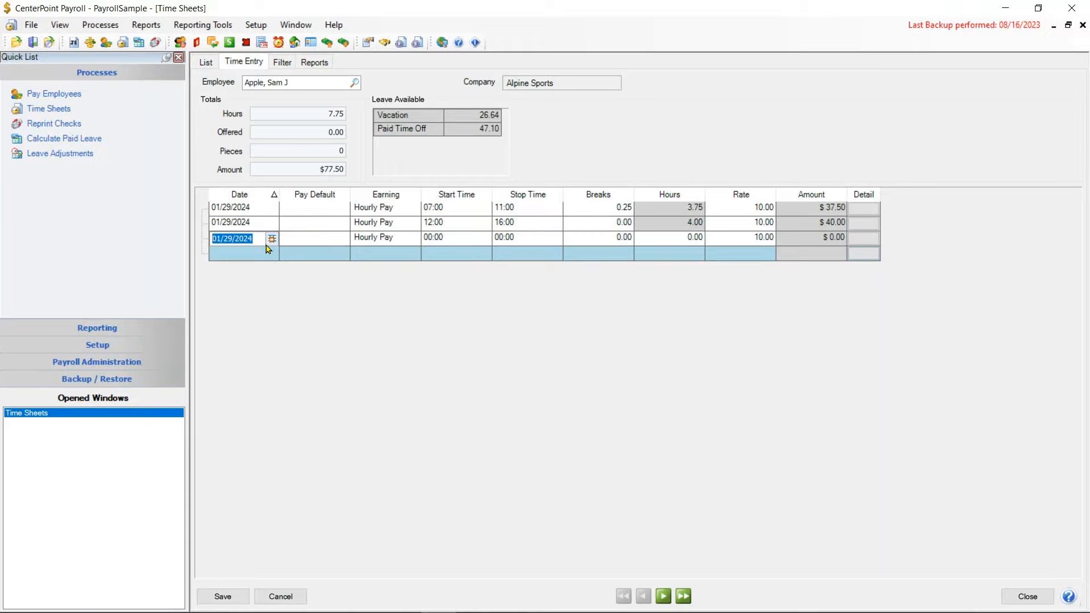
{"action": "type", "text": "30"}
{"action": "key", "text": "Tab"}
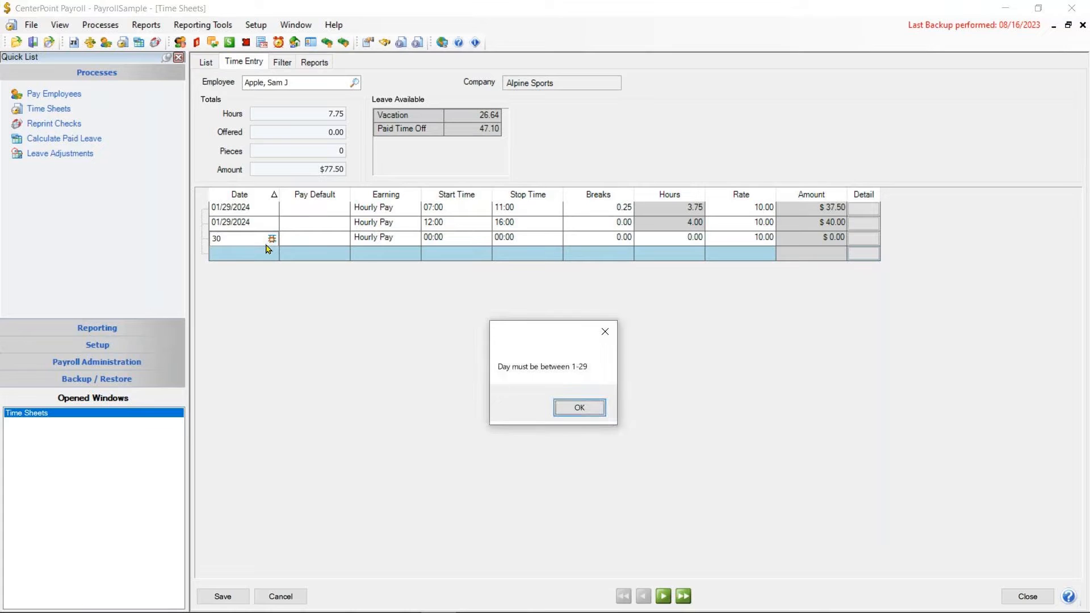
{"action": "left_click", "coordinate": [590, 409]}
{"action": "left_click", "coordinate": [239, 245]}
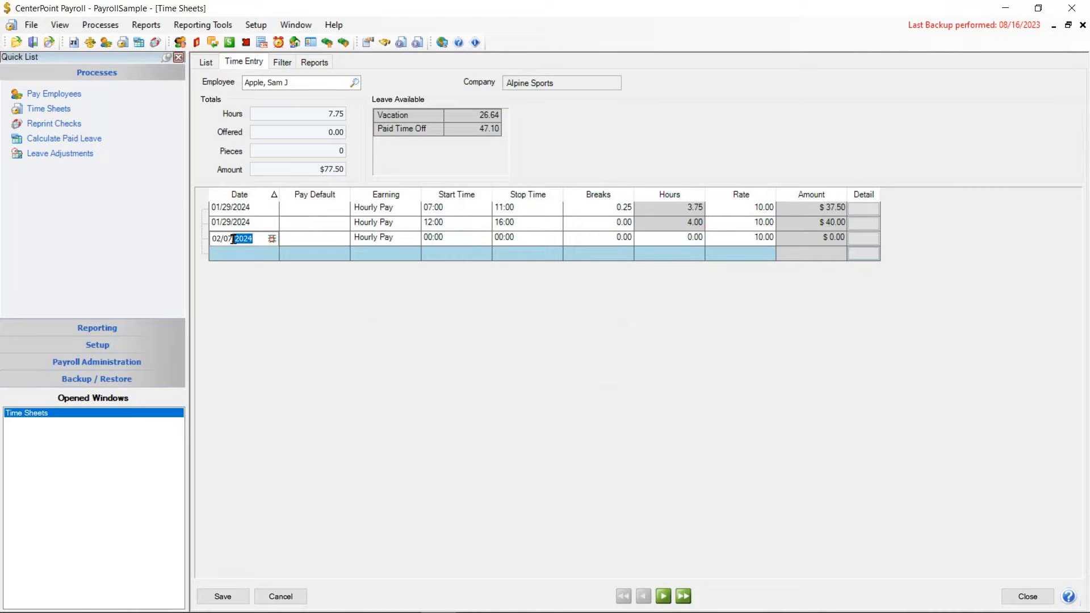
{"action": "type", "text": "01/30"}
{"action": "key", "text": "Tab"}
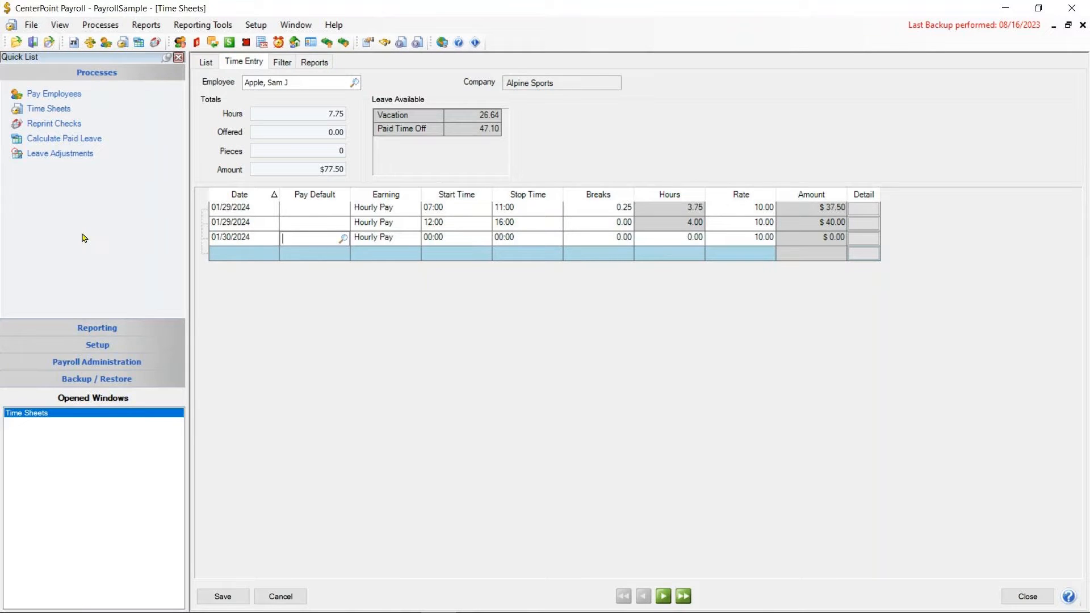
{"action": "key", "text": "shift+Tab"}
{"action": "key", "text": "BackSpace"}
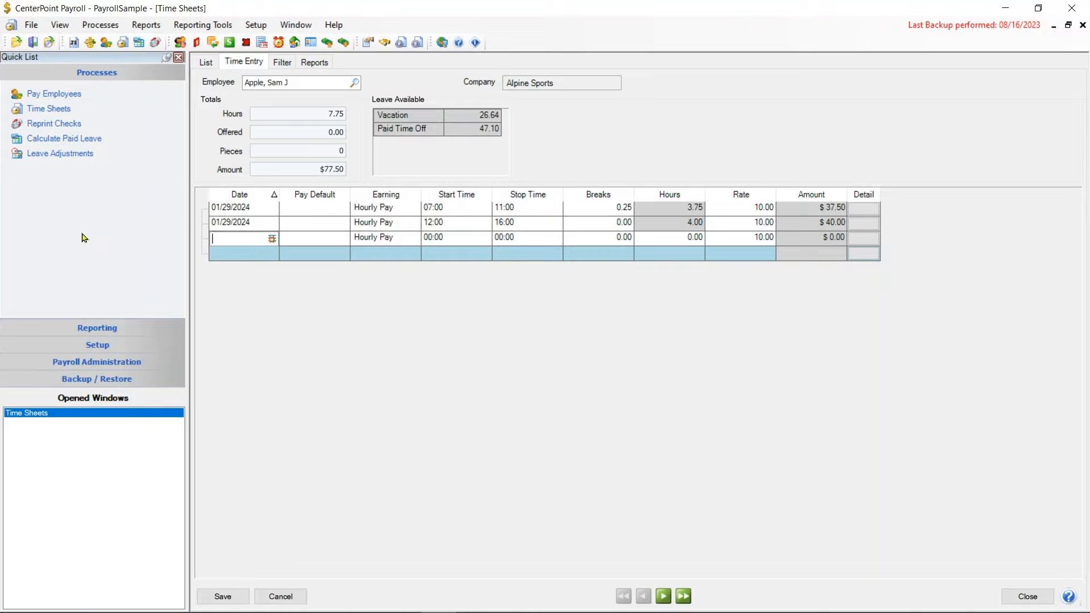
{"action": "left_click", "coordinate": [334, 225]}
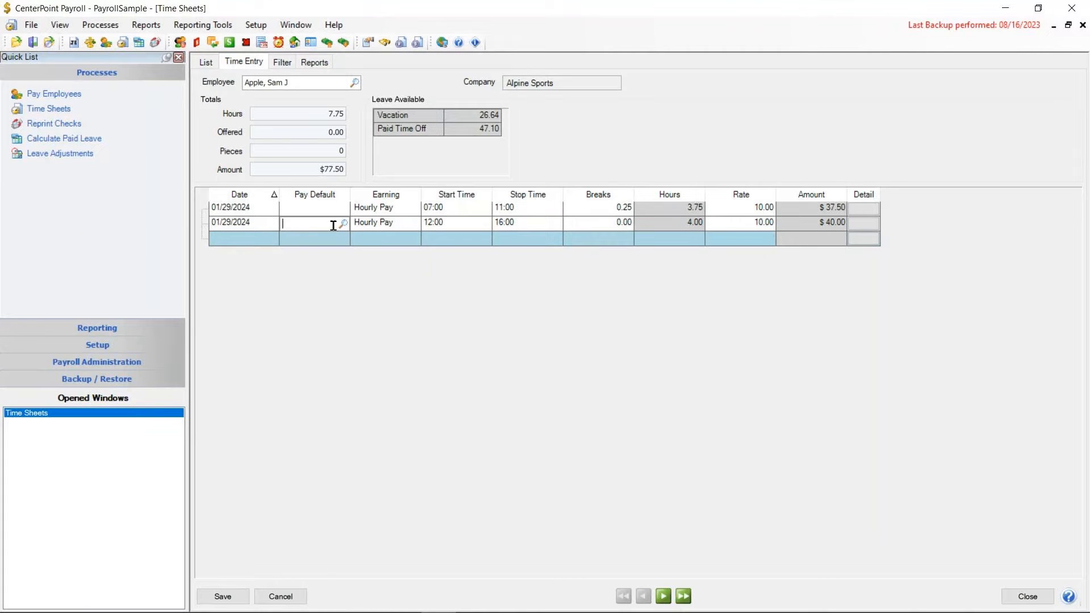
- Keep the second line's breaks and rate as they are, and add a third line dated 01/30/2024
{"action": "key", "text": "Tab"}
{"action": "key", "text": "Tab"}
{"action": "key", "text": "Tab"}
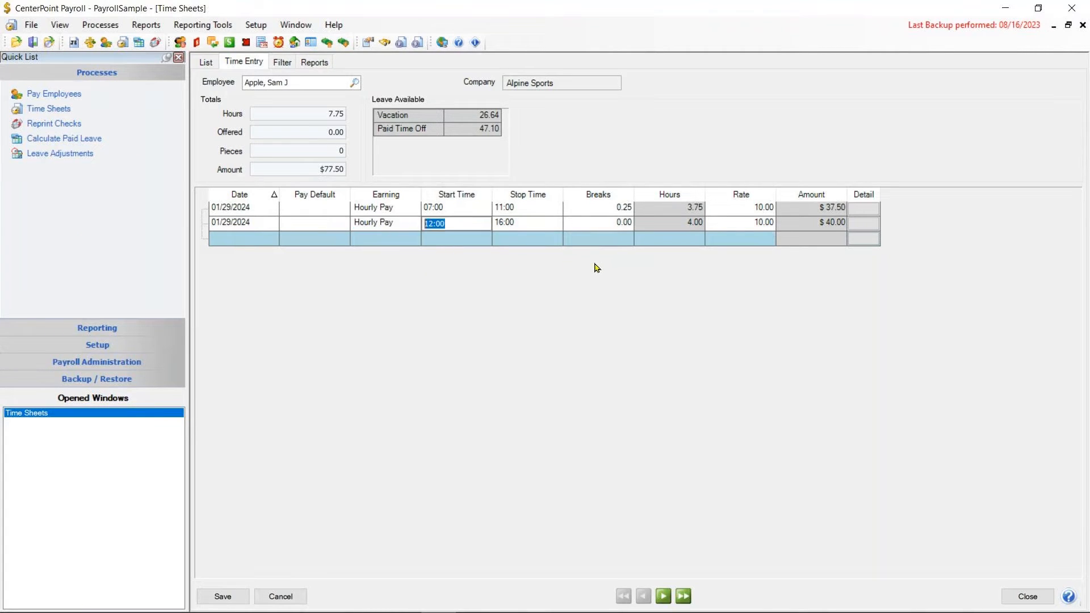
{"action": "key", "text": "Tab"}
{"action": "key", "text": "Tab"}
{"action": "key", "text": "Tab"}
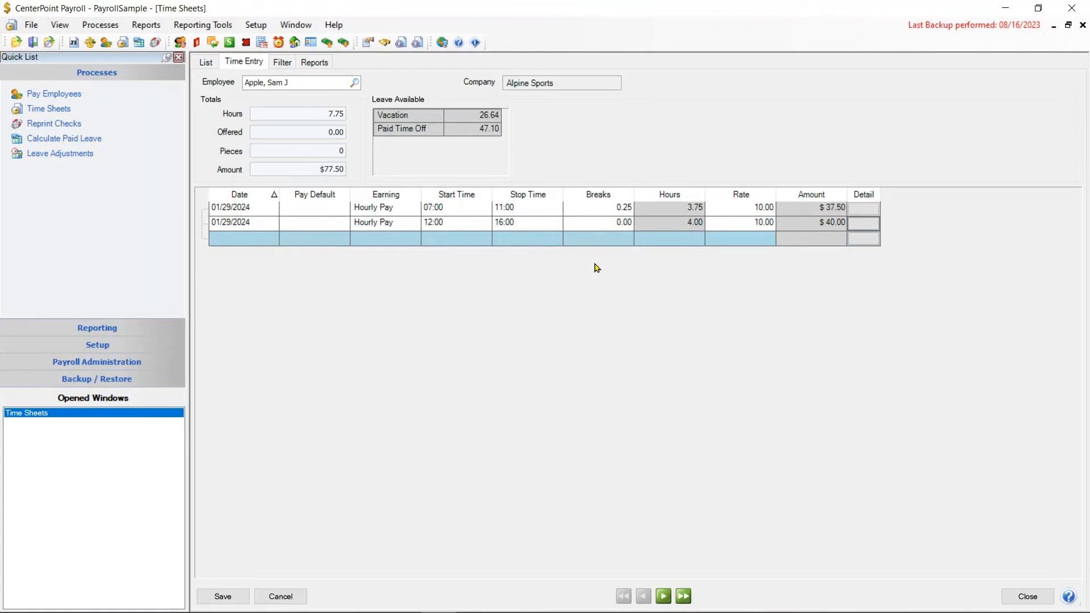
{"action": "key", "text": "Tab"}
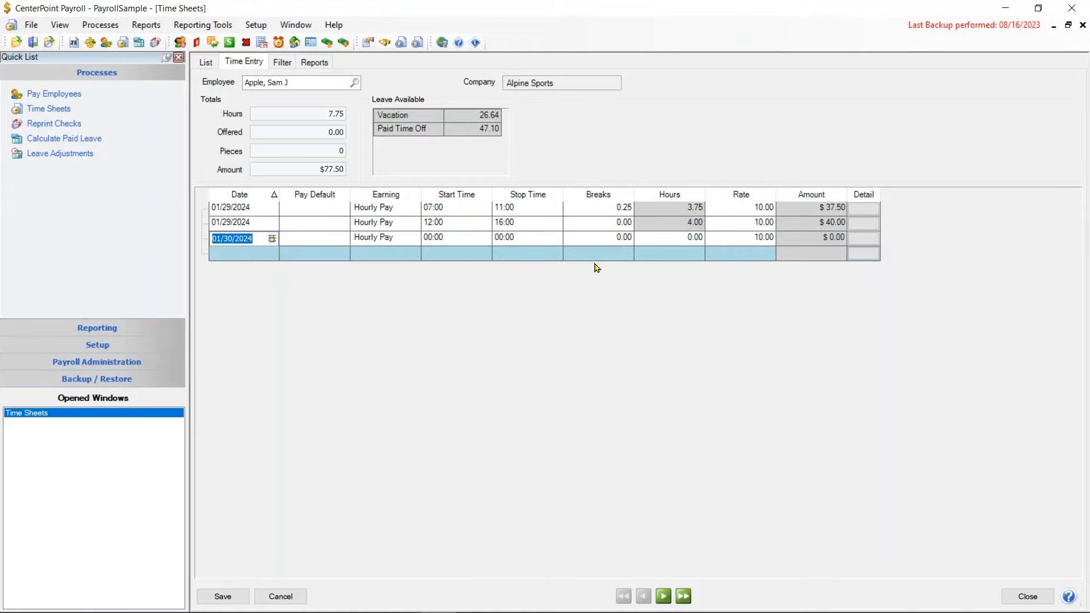
{"action": "key", "text": "Tab"}
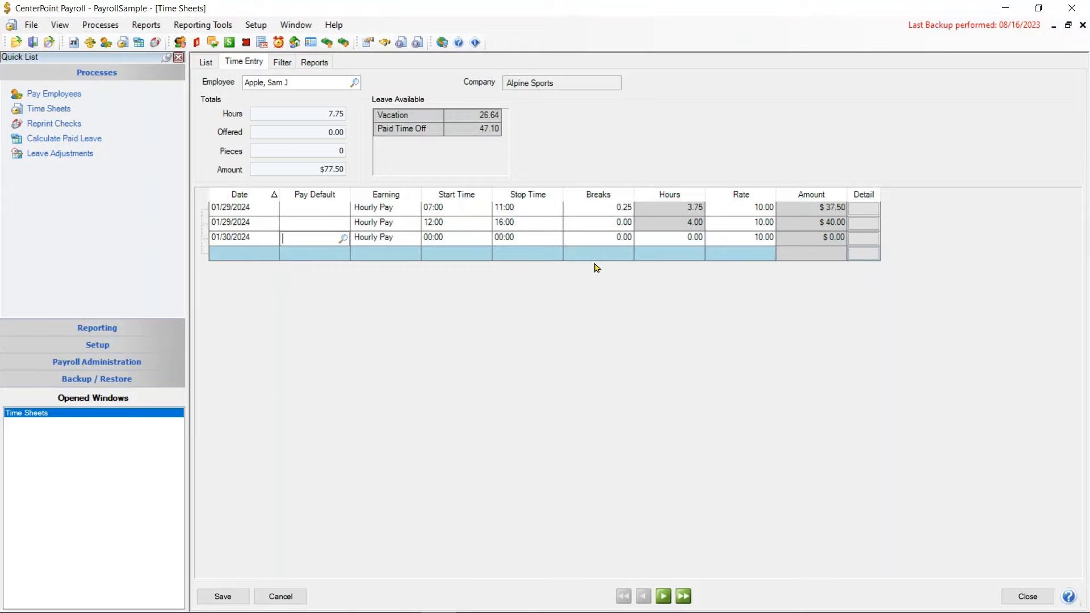
- Leave the third line's pay default, start and stop times and breaks as they are, and set its hours to 6.50
{"action": "key", "text": "Tab"}
{"action": "key", "text": "Tab"}
{"action": "key", "text": "Tab"}
{"action": "key", "text": "Tab"}
{"action": "key", "text": "Tab"}
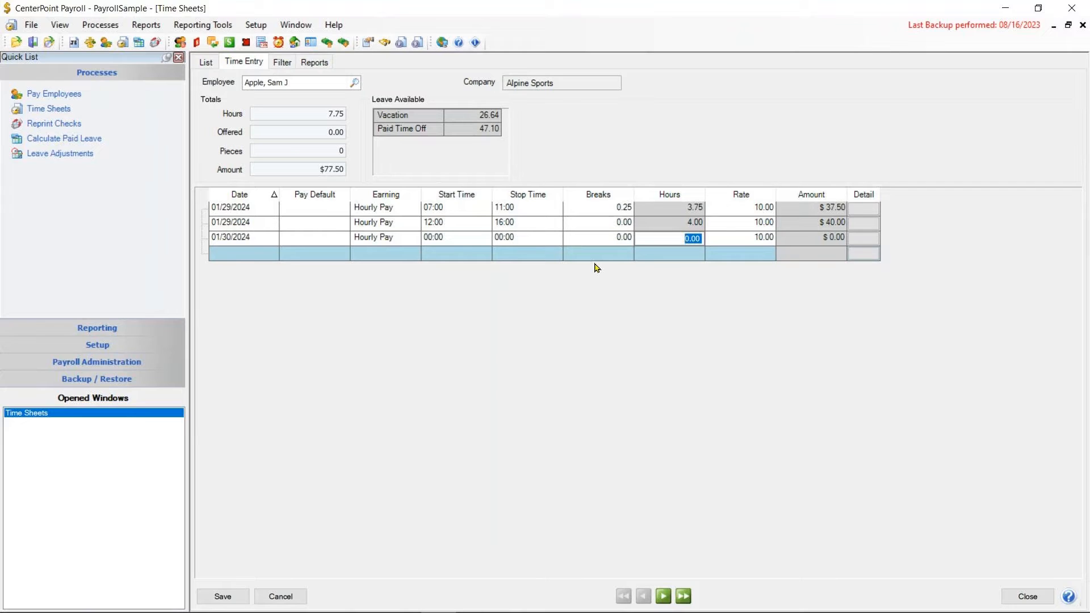
{"action": "type", "text": "5."}
{"action": "key", "text": "BackSpace"}
{"action": "key", "text": "BackSpace"}
{"action": "type", "text": "6.5"}
{"action": "key", "text": "Tab"}
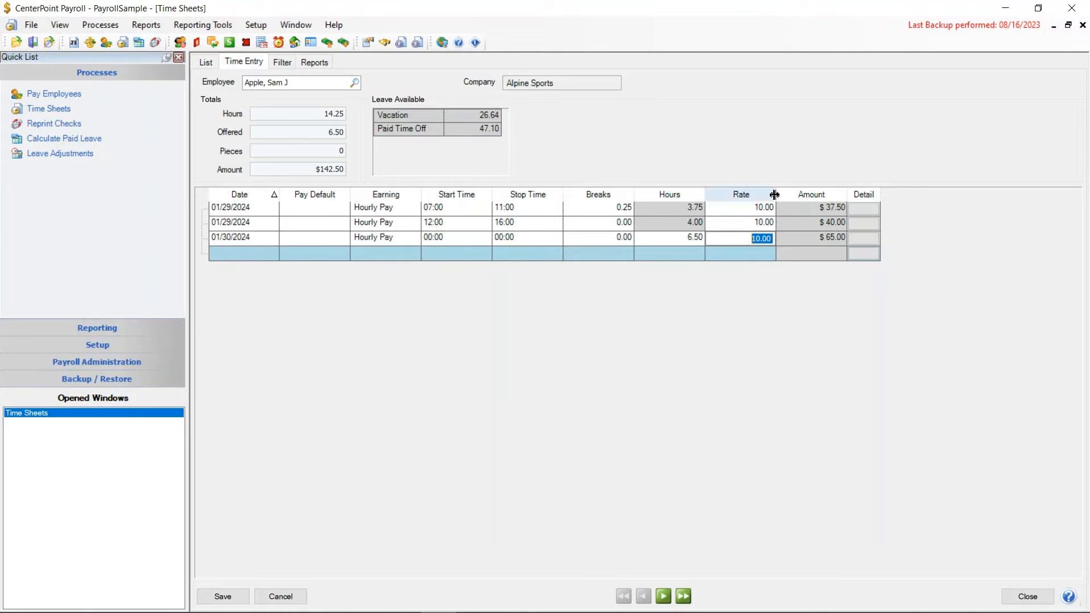
- Review the first line's detail, accounting and tax settings, including the Tax State lookup, keeping IL as the tax state
{"action": "left_click", "coordinate": [874, 211]}
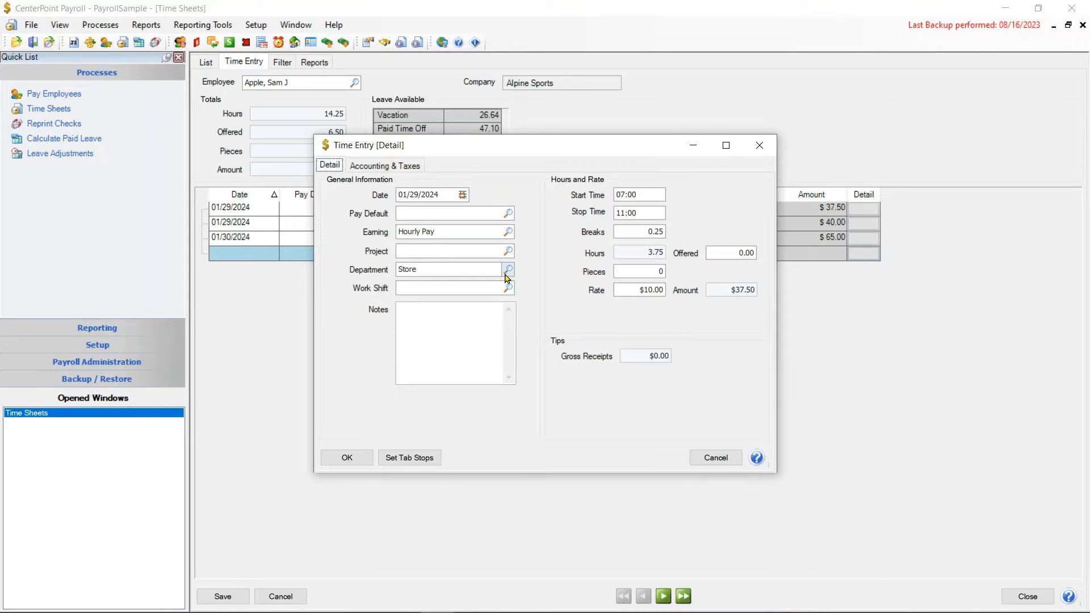
{"action": "left_click", "coordinate": [386, 166]}
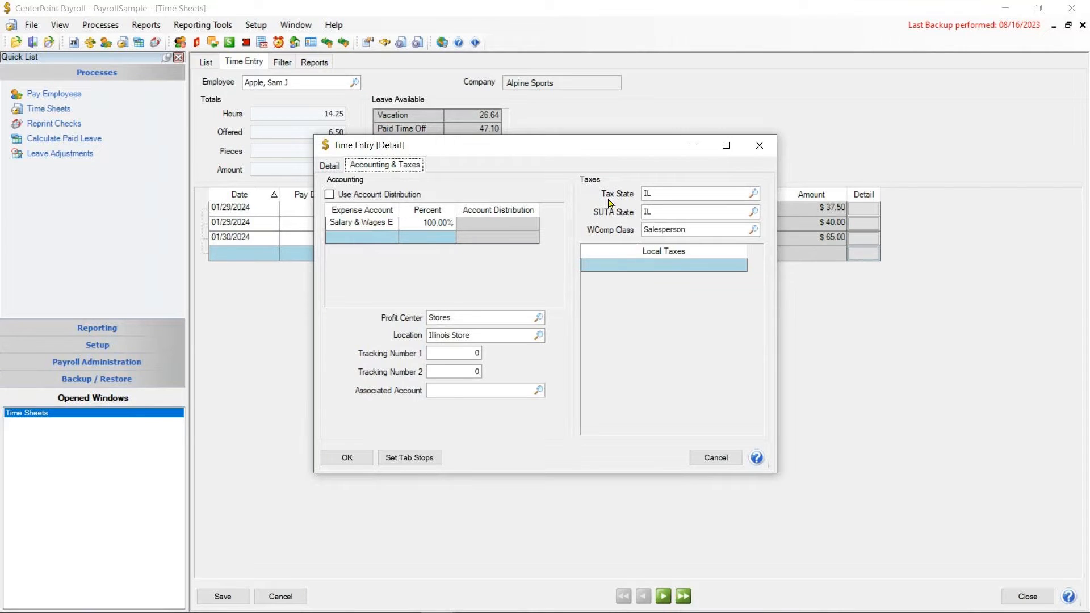
{"action": "left_click", "coordinate": [752, 195]}
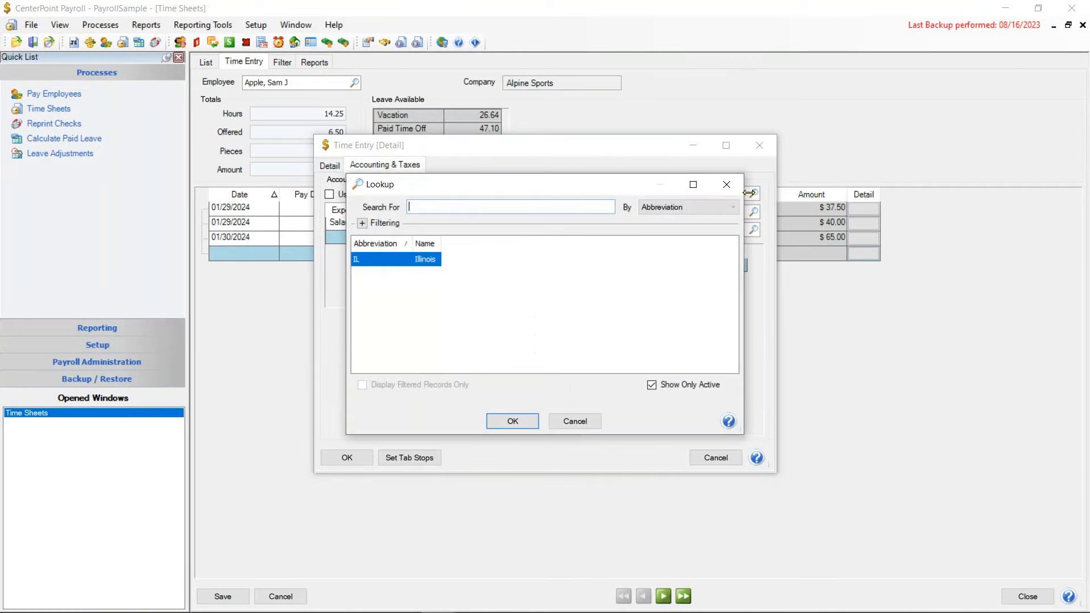
{"action": "left_click", "coordinate": [512, 423]}
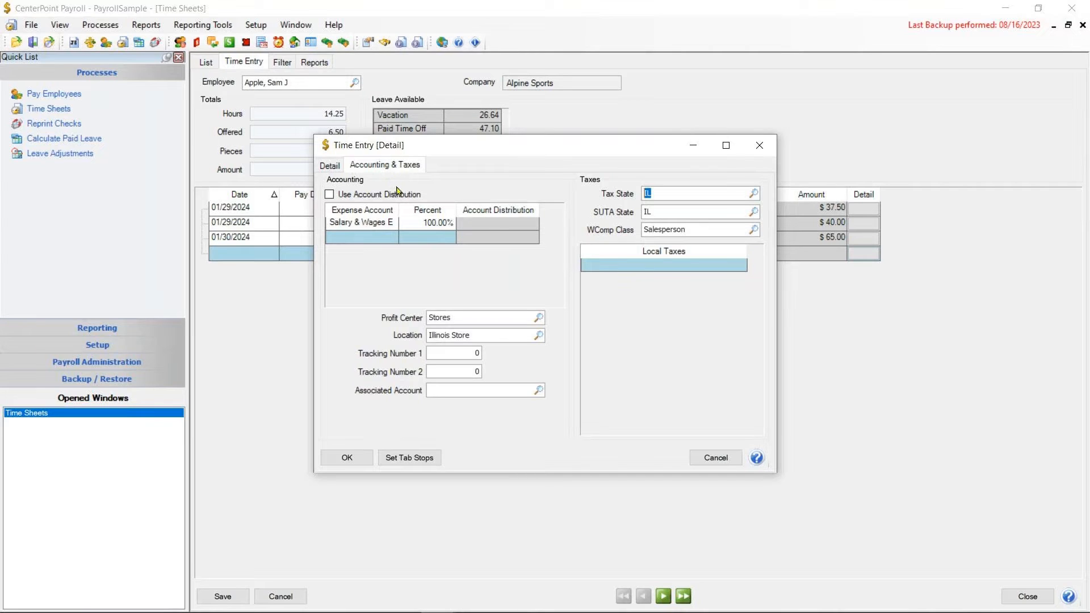
{"action": "left_click", "coordinate": [346, 459]}
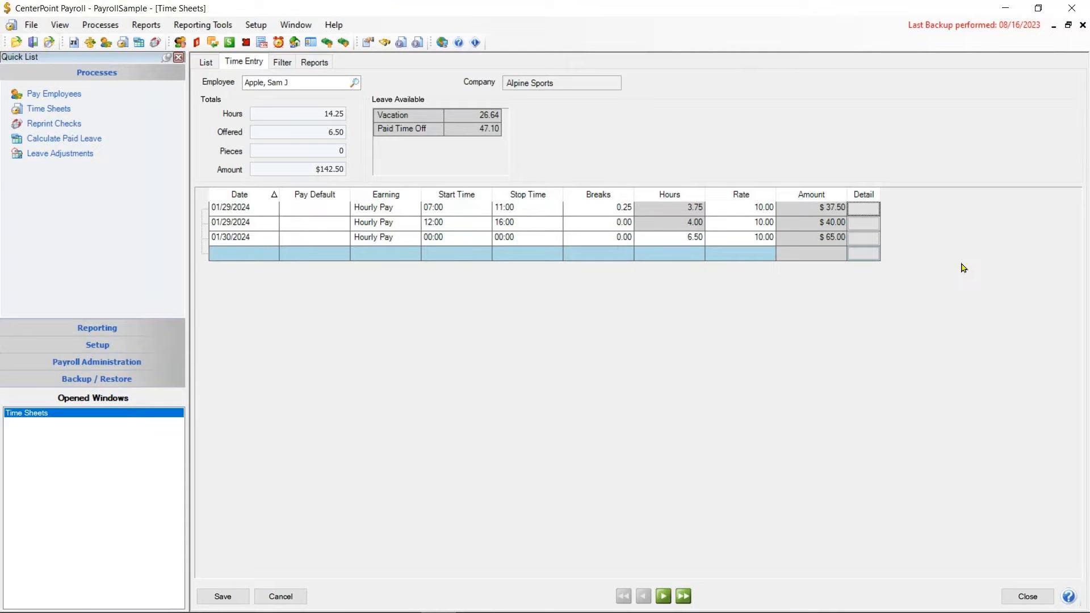
- Select the Pieces column for display in the time entry grid and place it between Breaks and Hours
{"action": "right_click", "coordinate": [963, 268]}
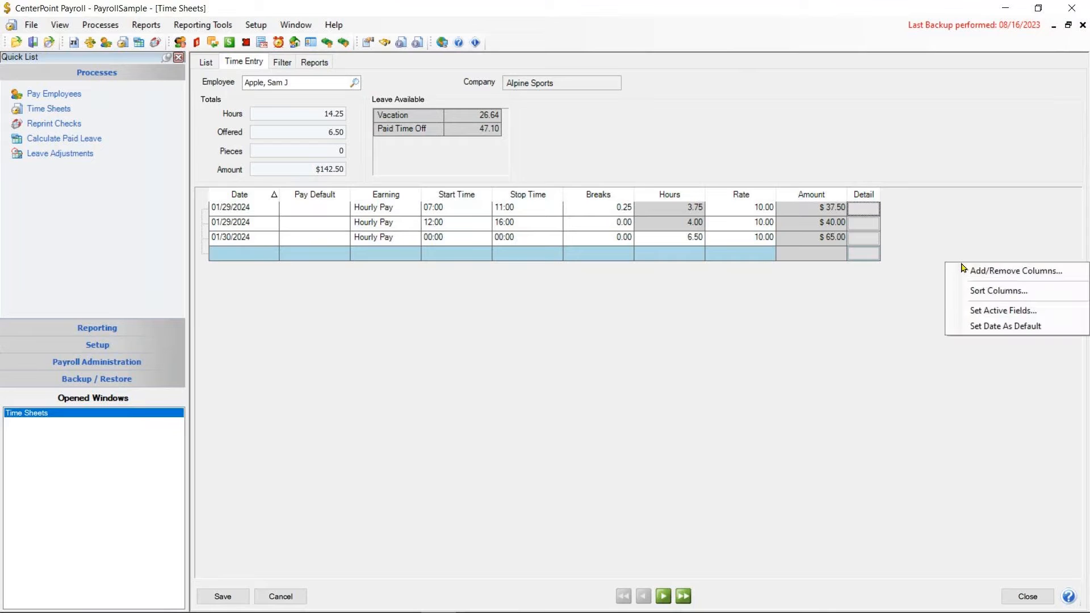
{"action": "left_click", "coordinate": [988, 272]}
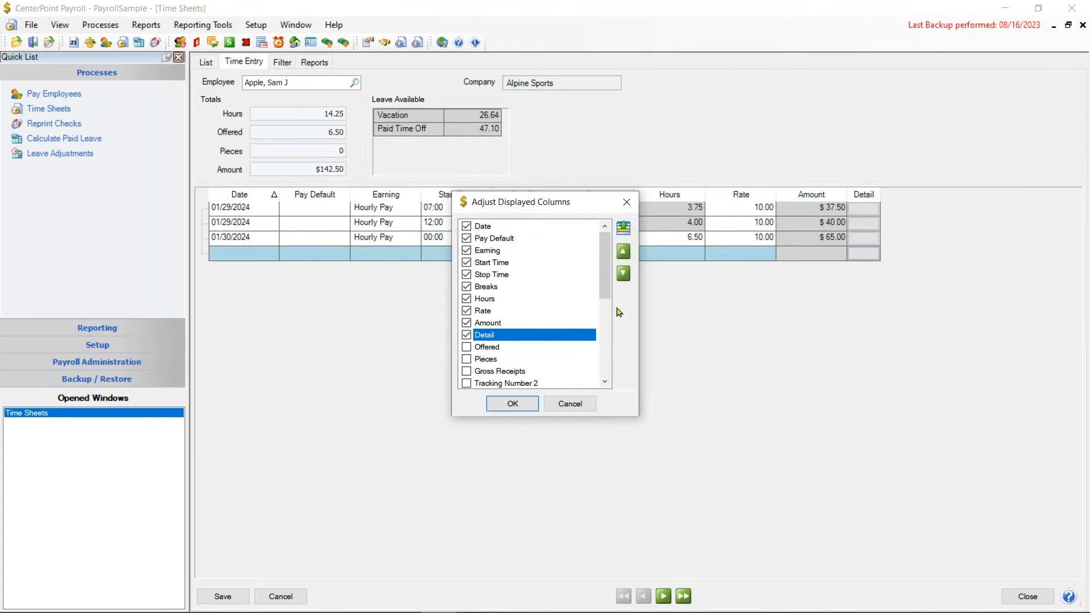
{"action": "left_click", "coordinate": [467, 359]}
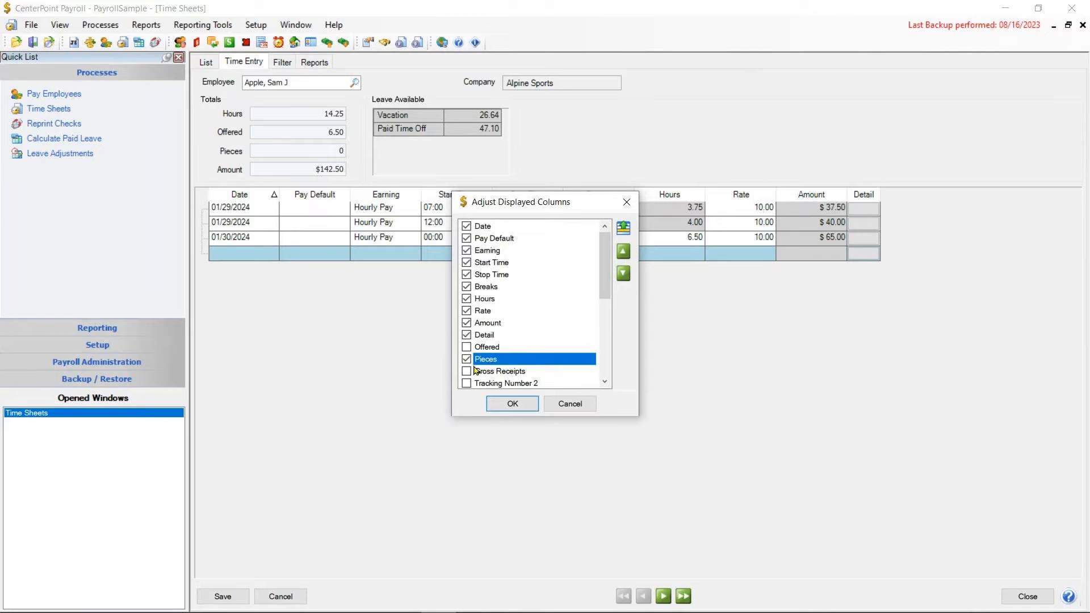
{"action": "left_click", "coordinate": [624, 252]}
{"action": "left_click", "coordinate": [624, 252]}
{"action": "left_click", "coordinate": [624, 252]}
{"action": "left_click", "coordinate": [624, 252]}
{"action": "left_click", "coordinate": [624, 252]}
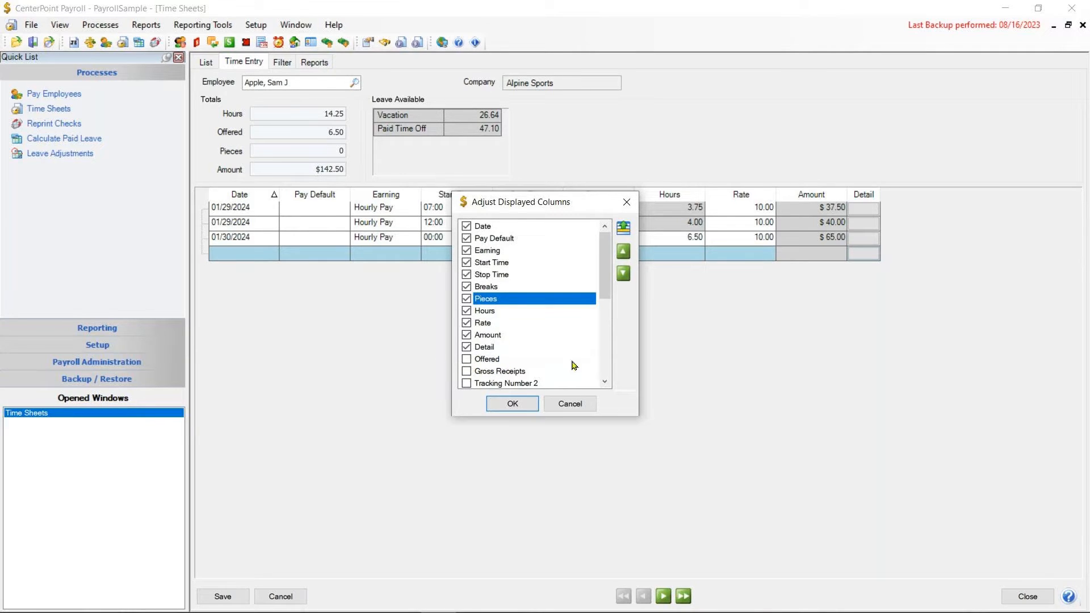
- Select the Department, Location, Profit Center and WComp Class columns for display and group all selected columns at the start of the list
{"action": "left_click_drag", "start_coordinate": [606, 305], "coordinate": [607, 312]}
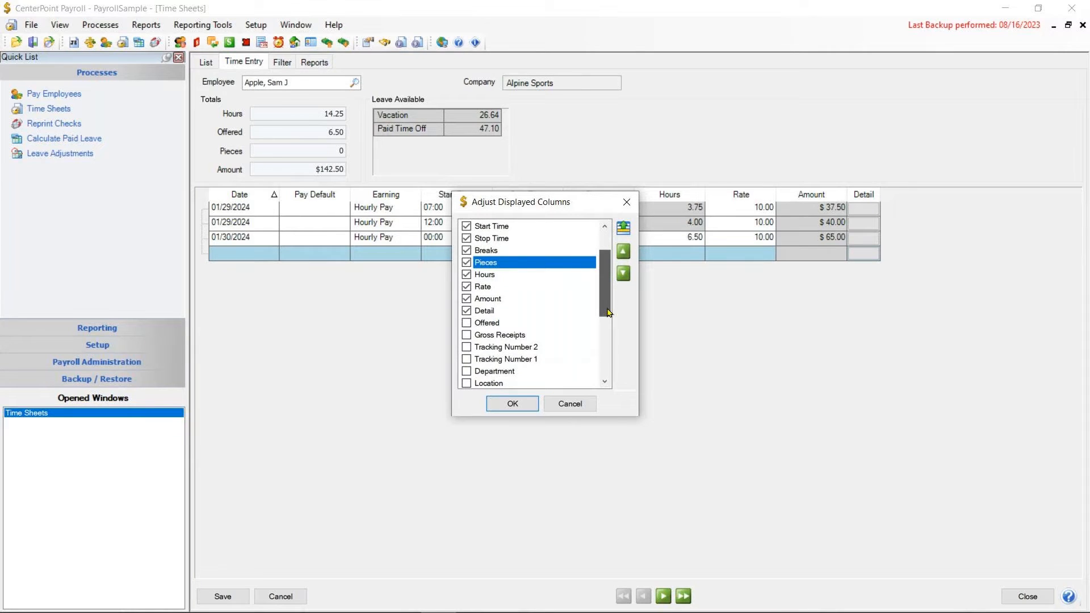
{"action": "left_click_drag", "start_coordinate": [607, 312], "coordinate": [607, 319]}
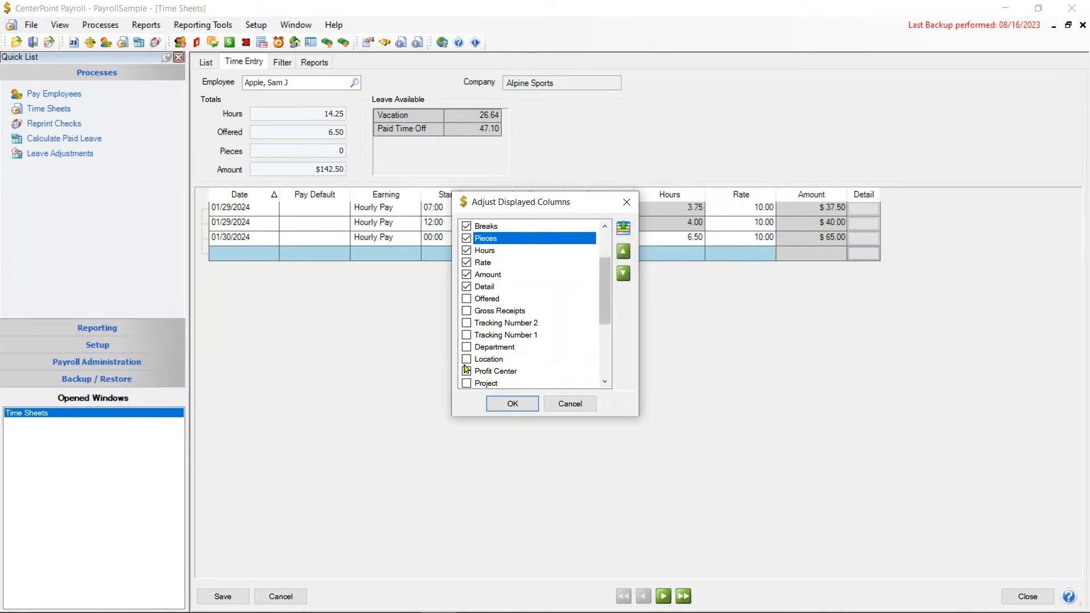
{"action": "left_click", "coordinate": [467, 347]}
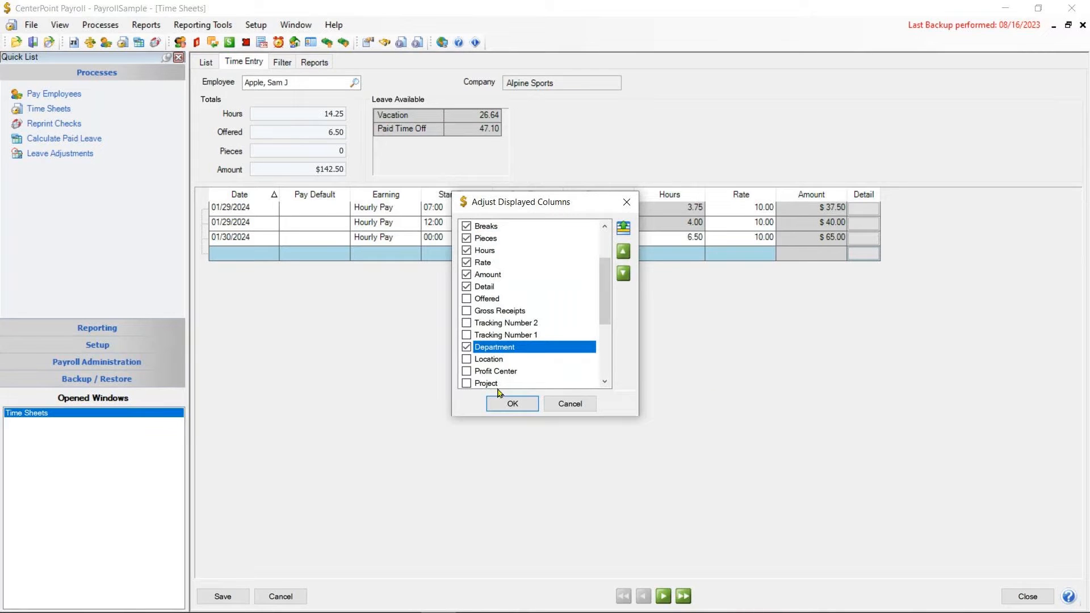
{"action": "left_click", "coordinate": [467, 359]}
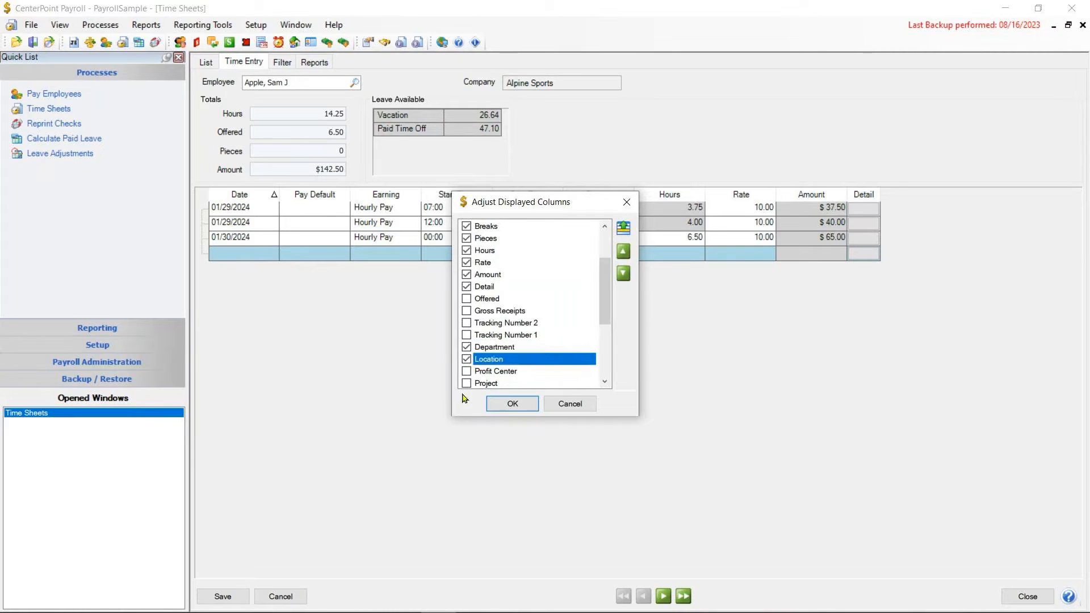
{"action": "left_click", "coordinate": [466, 371]}
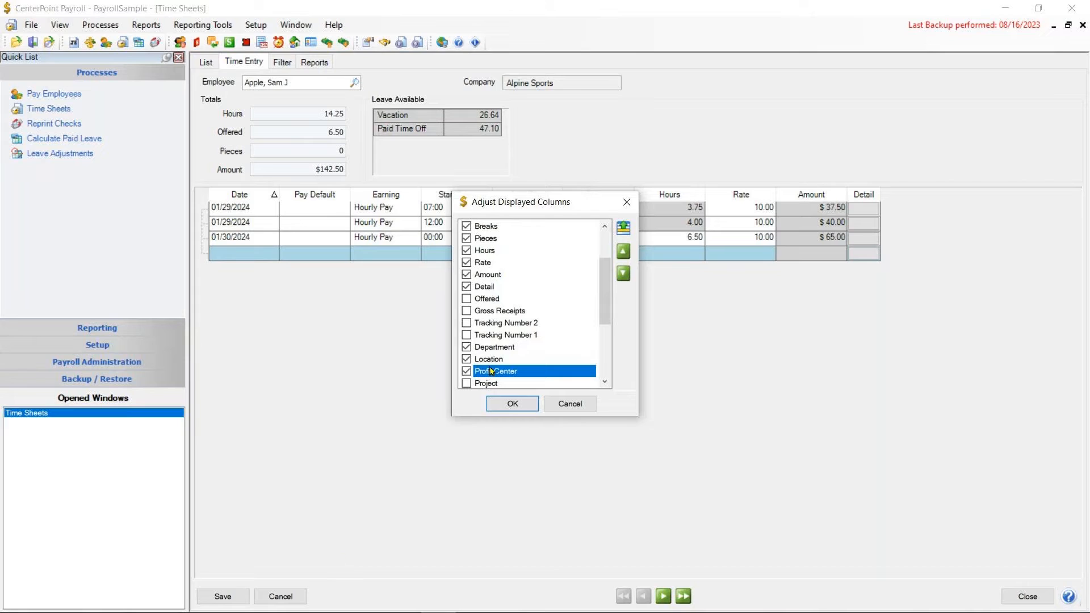
{"action": "left_click_drag", "start_coordinate": [603, 281], "coordinate": [602, 322]}
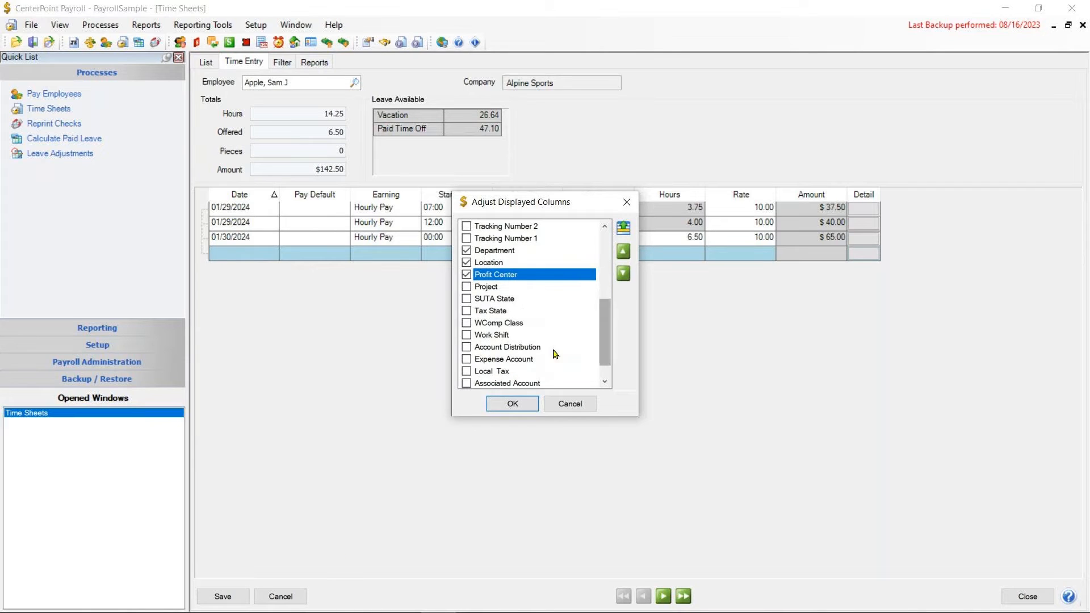
{"action": "left_click", "coordinate": [467, 323]}
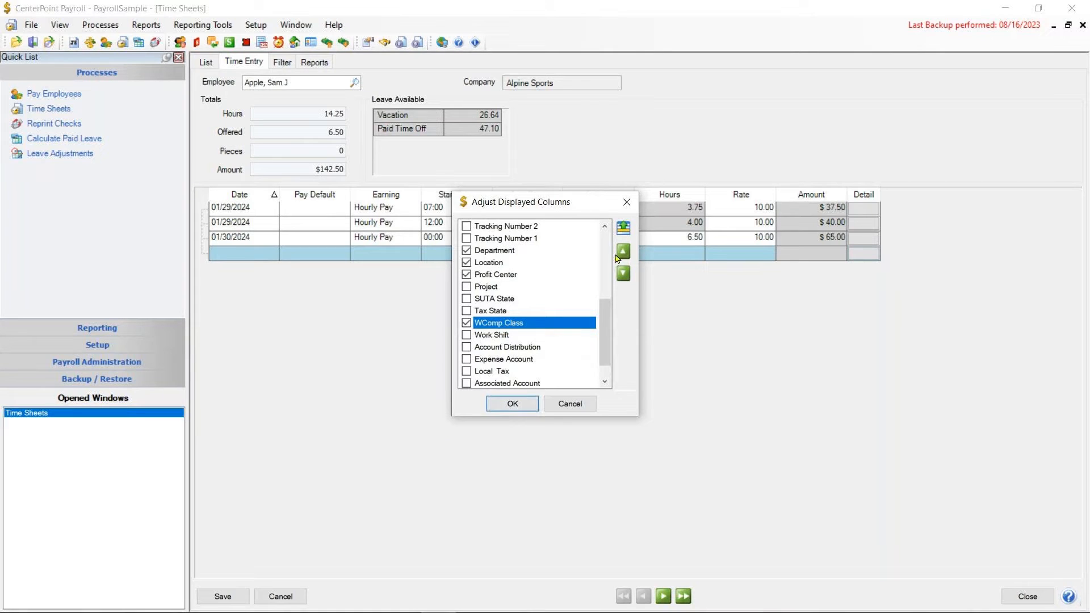
{"action": "left_click", "coordinate": [623, 227]}
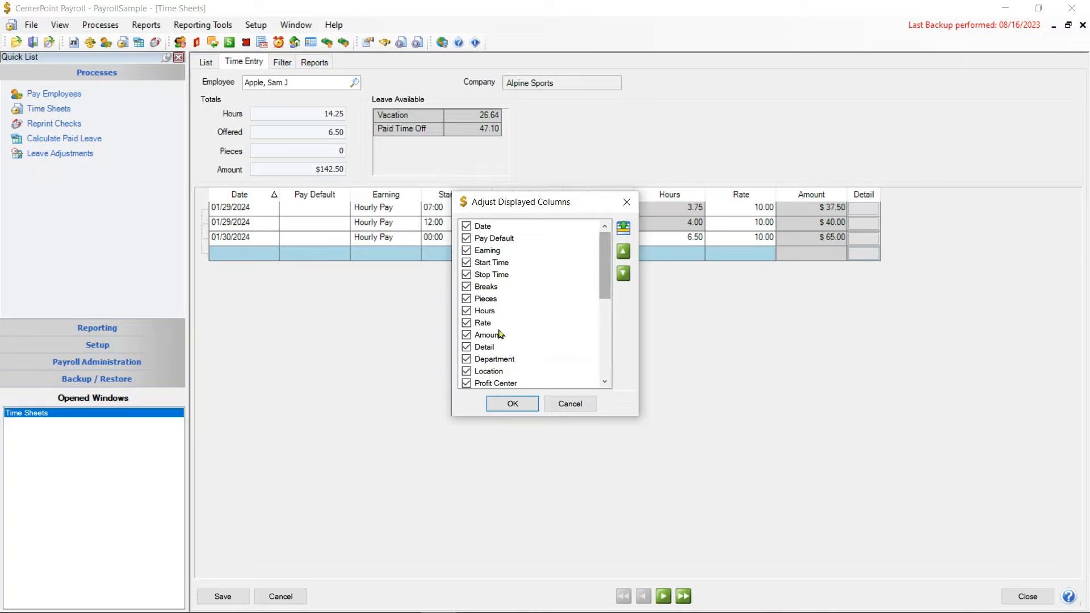
- Apply the displayed-column selection to the time entry grid and check the added Department, Location, Profit Center and WComp Class columns
{"action": "left_click", "coordinate": [494, 359]}
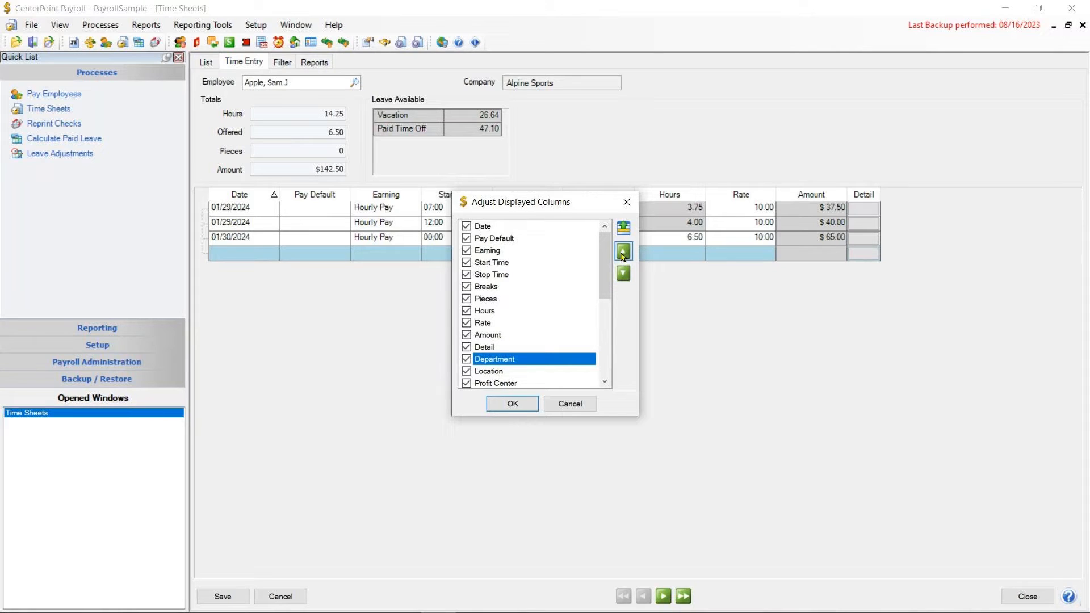
{"action": "left_click", "coordinate": [510, 404]}
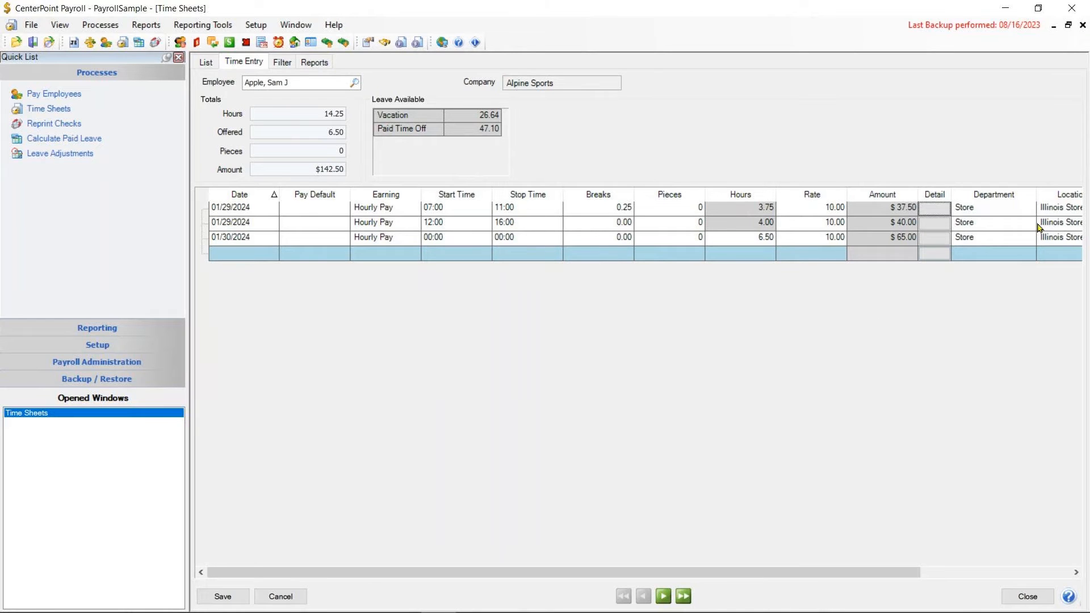
{"action": "left_click_drag", "start_coordinate": [895, 572], "coordinate": [1003, 570]}
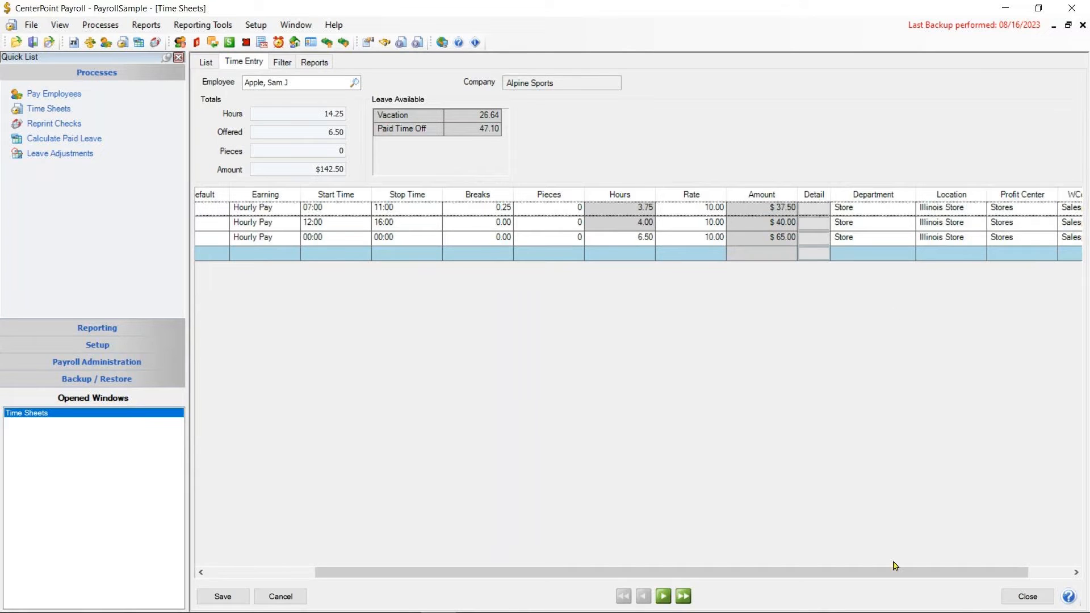
{"action": "left_click_drag", "start_coordinate": [890, 574], "coordinate": [786, 574]}
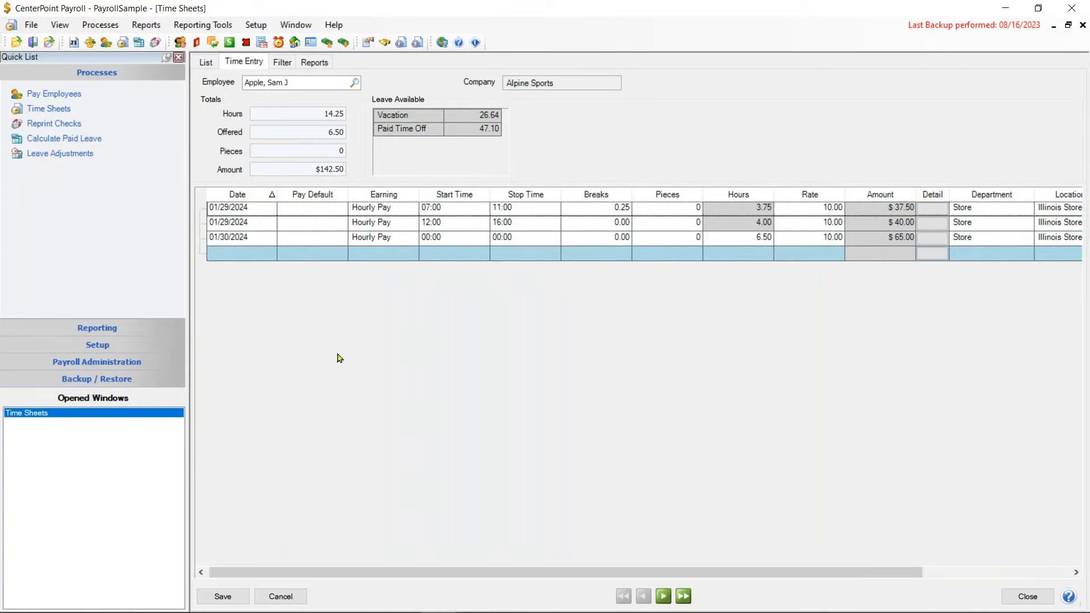
- Add a fourth time entry line dated 01/31/2024 with 8.00 hours, keeping the default earning and start and stop times
{"action": "left_click", "coordinate": [235, 254]}
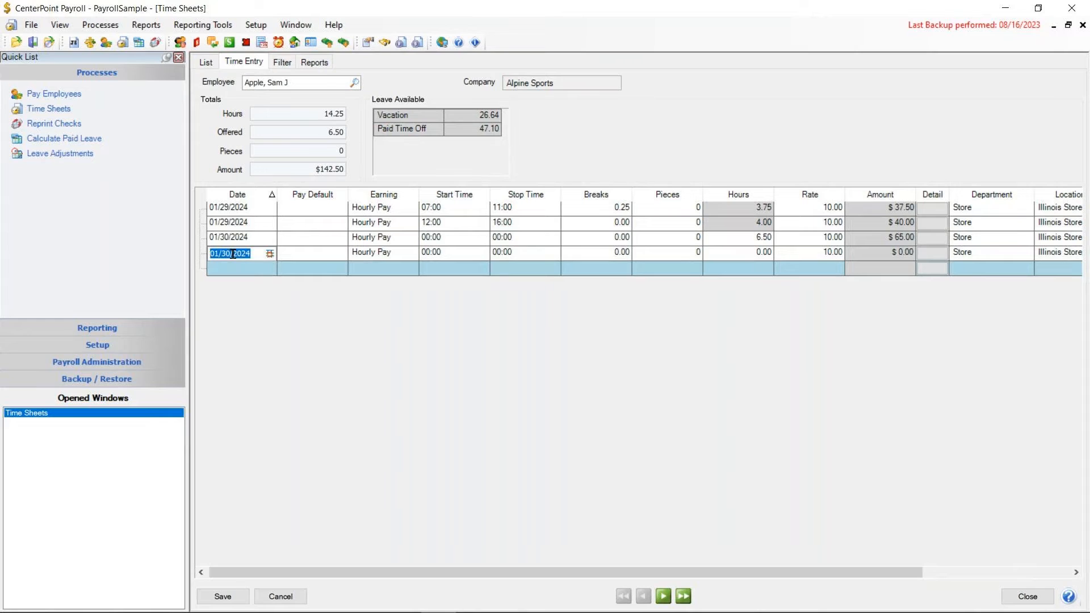
{"action": "key", "text": "Tab"}
{"action": "key", "text": "Tab"}
{"action": "key", "text": "Tab"}
{"action": "key", "text": "Tab"}
{"action": "key", "text": "Tab"}
{"action": "key", "text": "Tab"}
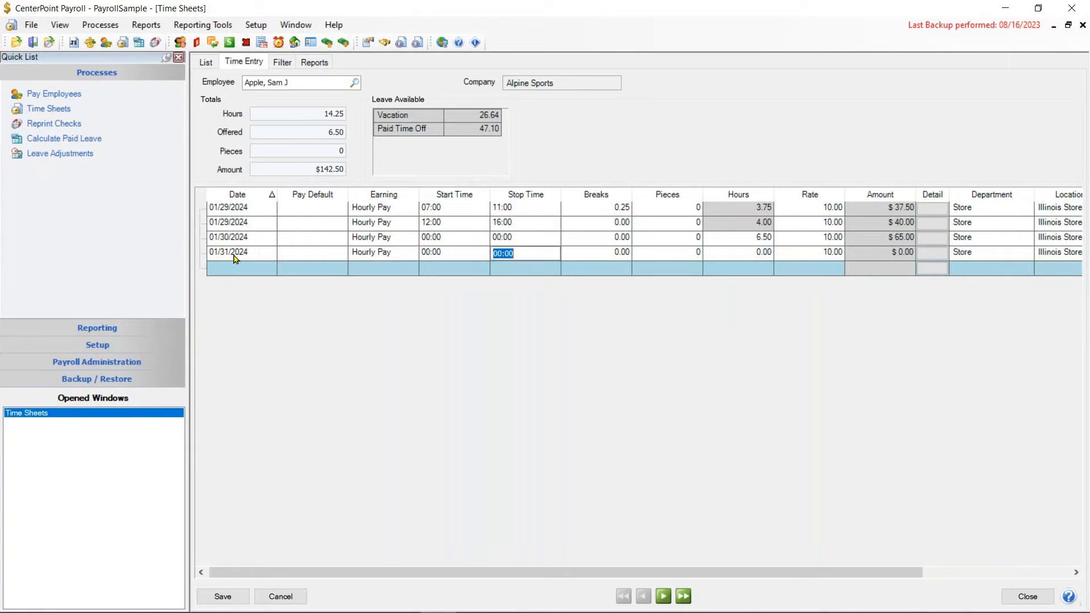
{"action": "key", "text": "Tab"}
{"action": "type", "text": "8"}
{"action": "key", "text": "Tab"}
{"action": "key", "text": "Tab"}
{"action": "key", "text": "Tab"}
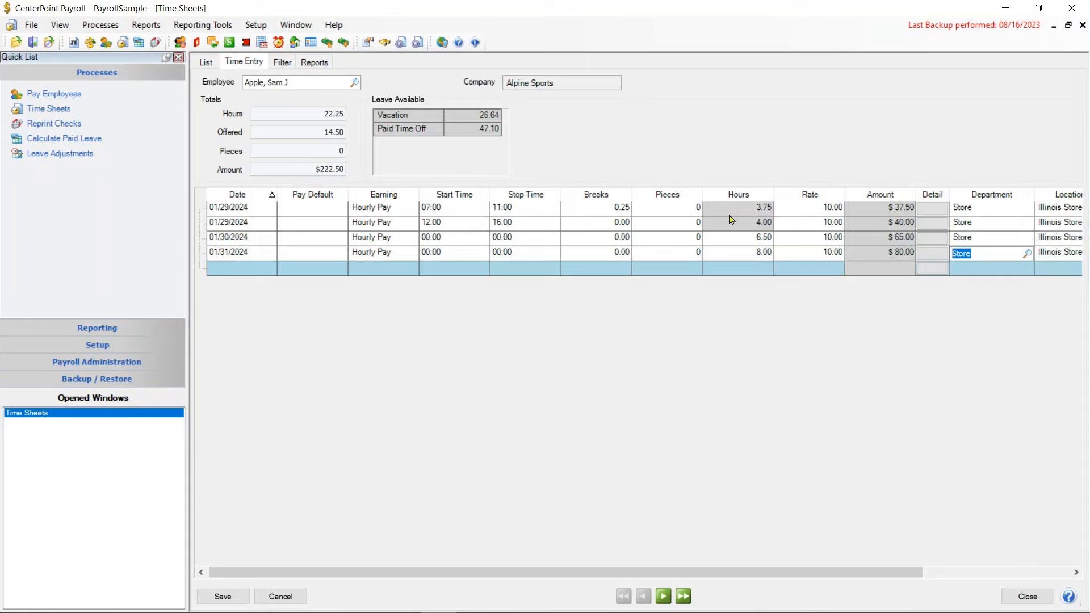
- Set the 01/31/2024 line's department to Tours and Lessons
{"action": "left_click", "coordinate": [1027, 254]}
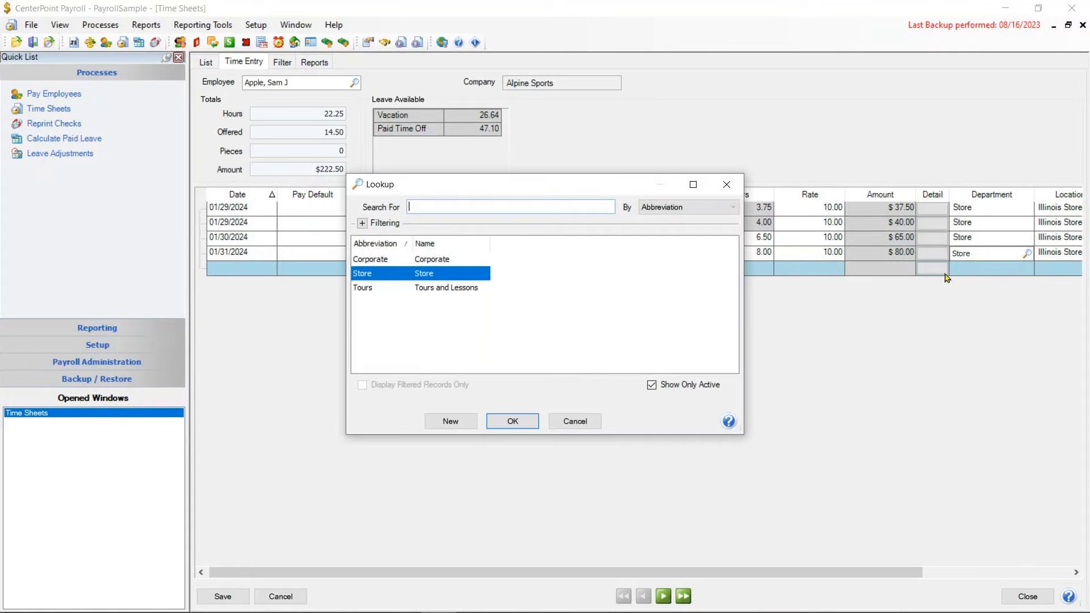
{"action": "left_click", "coordinate": [435, 288]}
{"action": "left_click", "coordinate": [509, 420]}
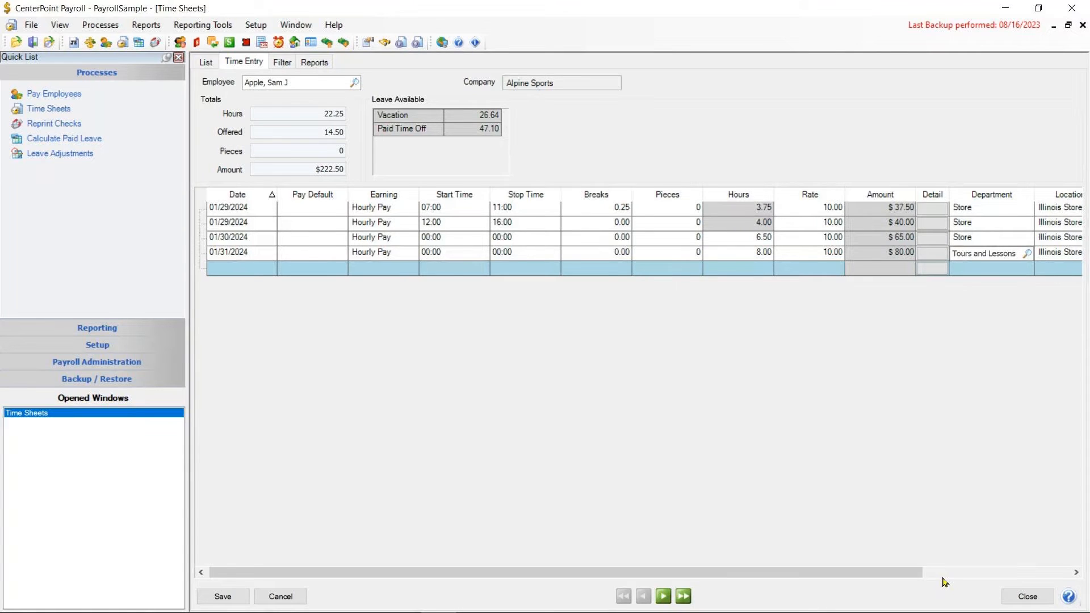
{"action": "key", "text": "Tab"}
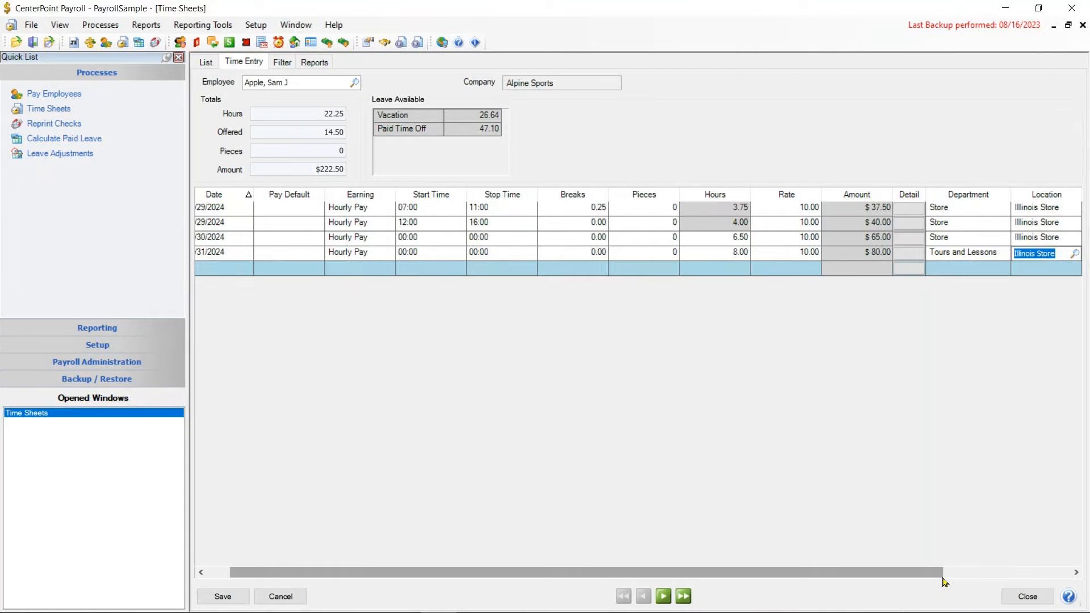
- Keep the 01/31/2024 line's location, set its profit center to Biking (Bike Tours and Lessons), and review the completed row
{"action": "key", "text": "Tab"}
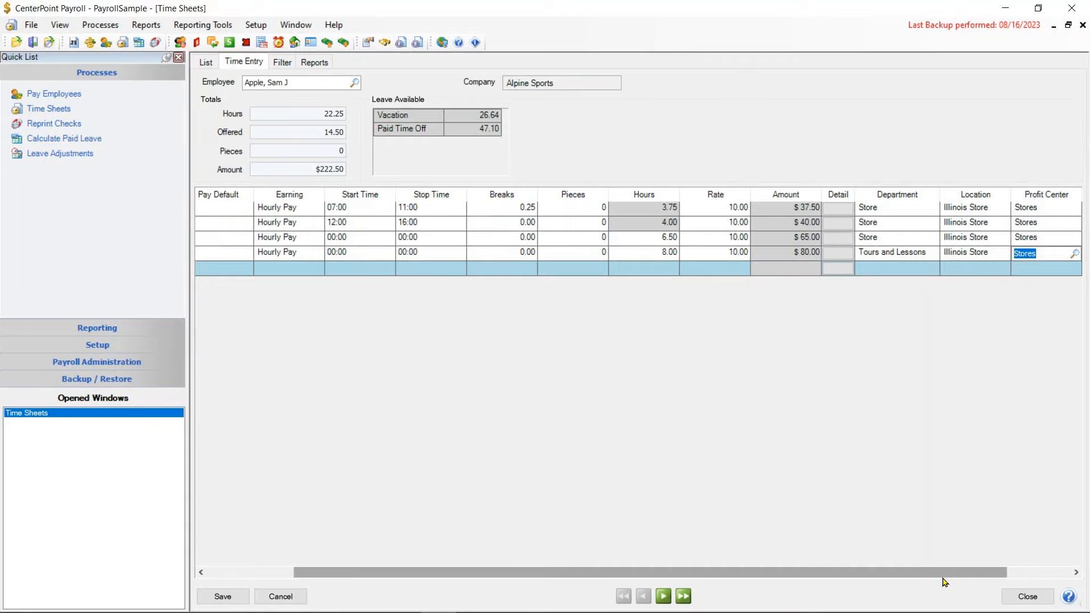
{"action": "key", "text": "Tab"}
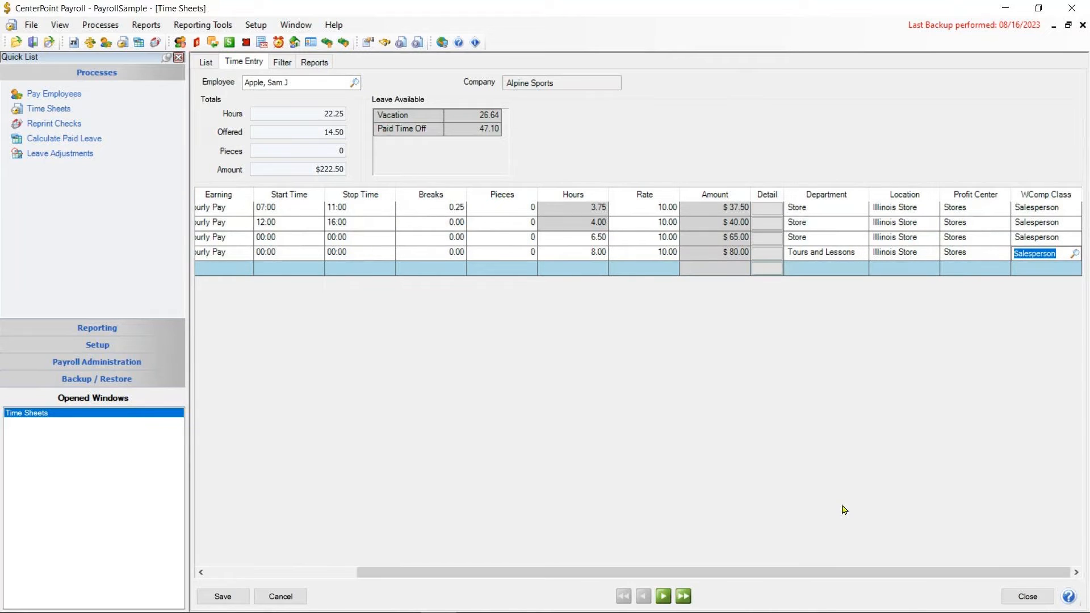
{"action": "left_click", "coordinate": [983, 254]}
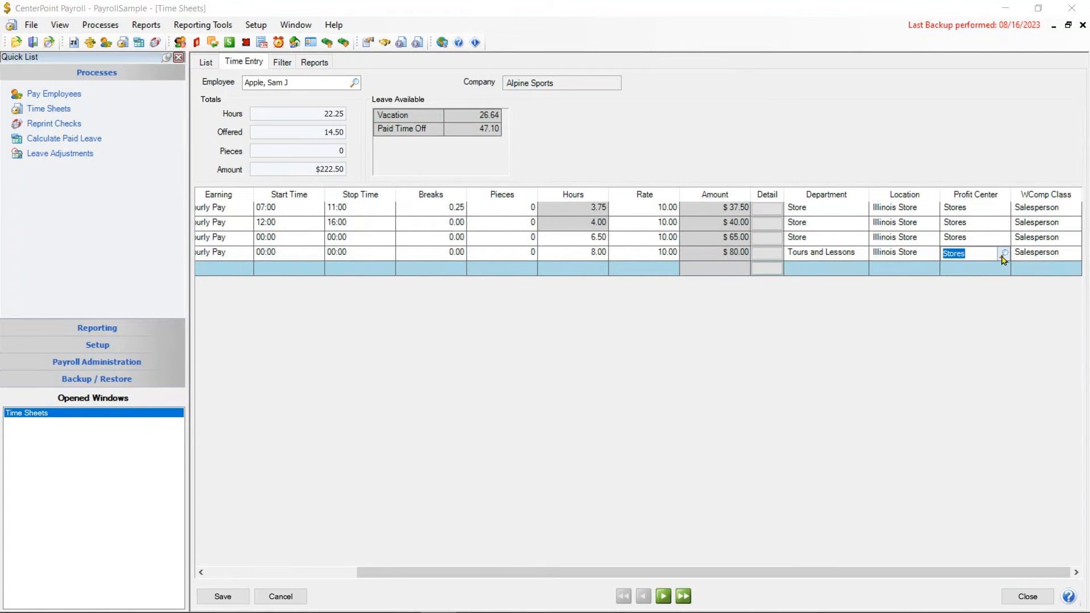
{"action": "left_click", "coordinate": [1003, 253]}
{"action": "left_click", "coordinate": [457, 265]}
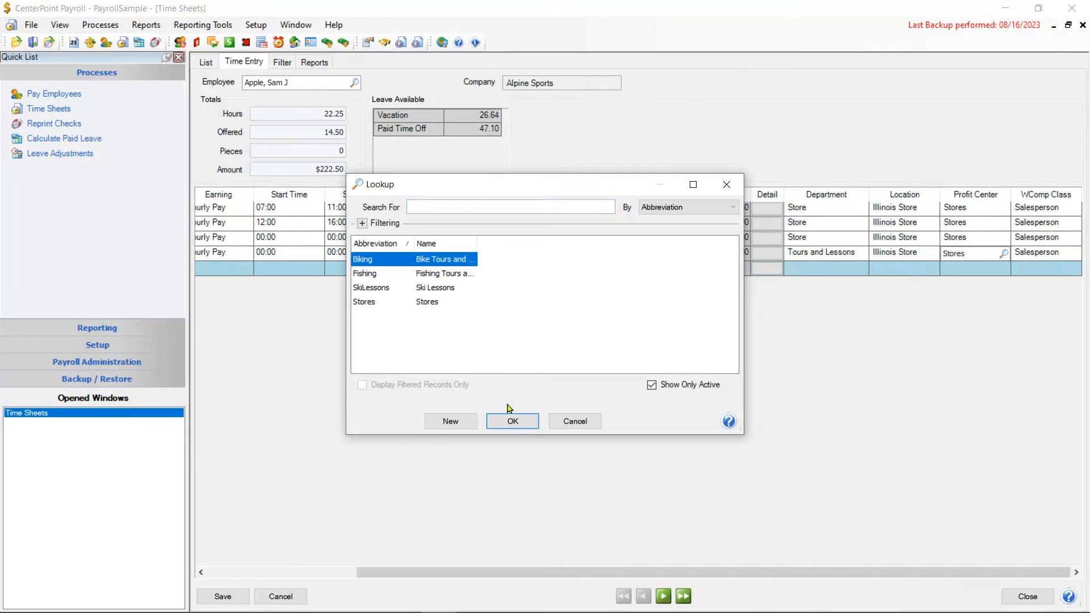
{"action": "left_click", "coordinate": [513, 421]}
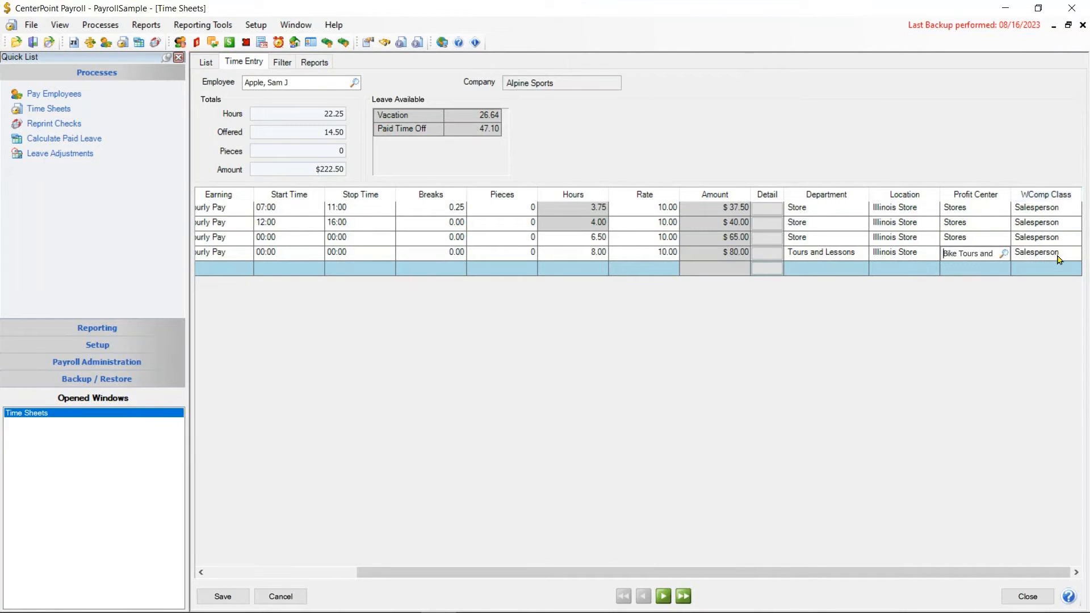
{"action": "left_click_drag", "start_coordinate": [674, 574], "coordinate": [485, 571]}
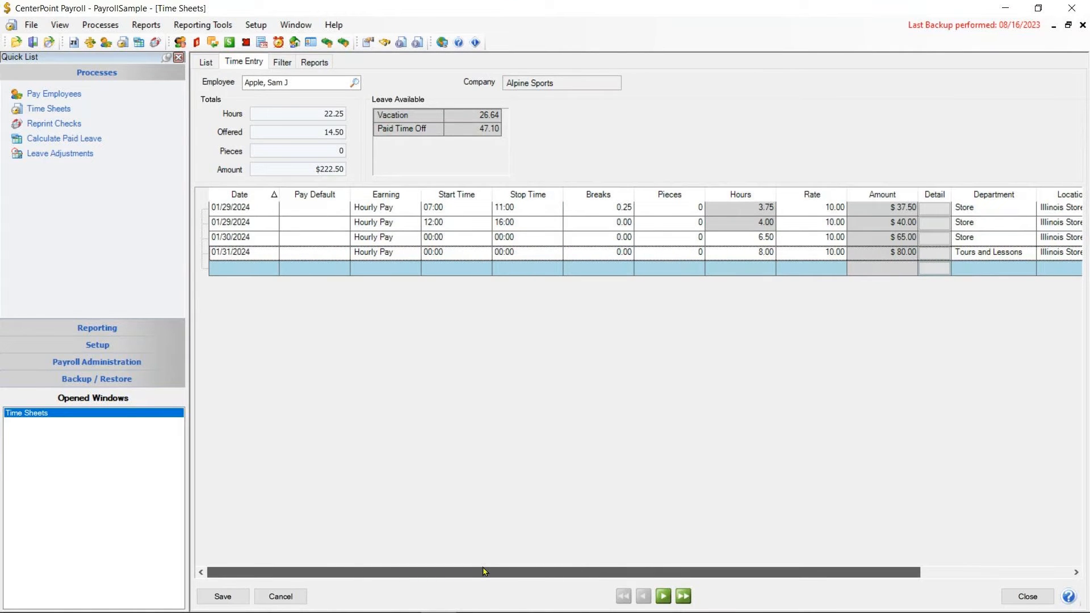
{"action": "left_click_drag", "start_coordinate": [485, 571], "coordinate": [484, 571]}
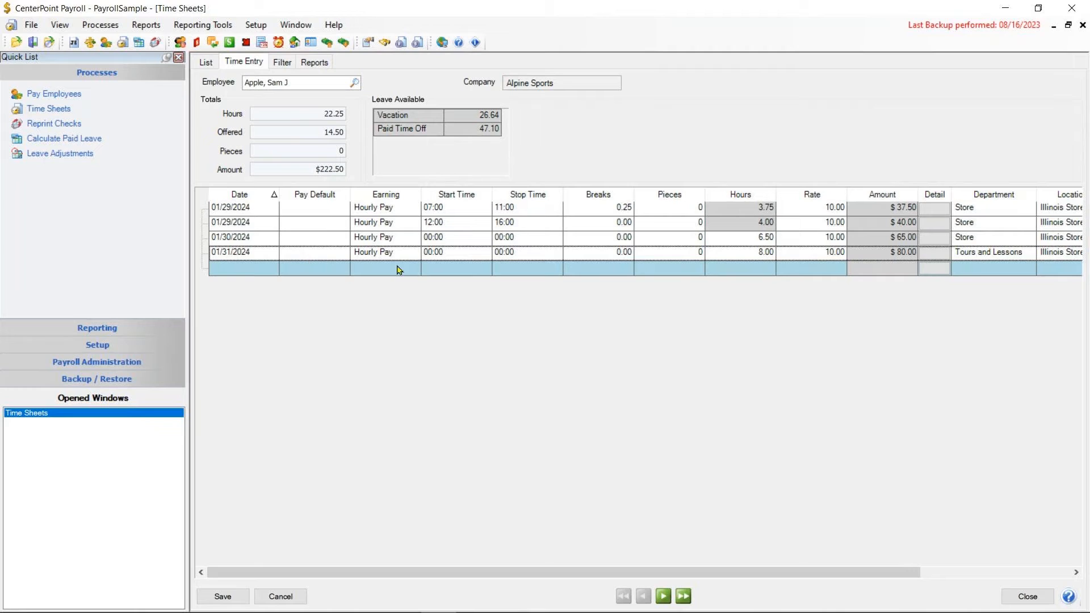
{"action": "left_click_drag", "start_coordinate": [685, 571], "coordinate": [838, 571]}
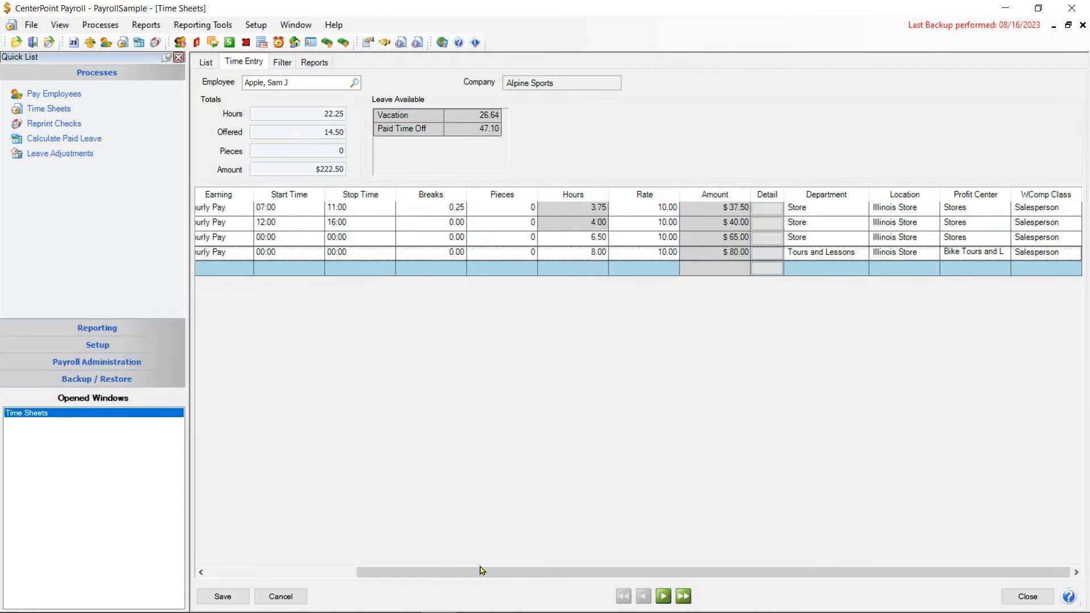
{"action": "left_click_drag", "start_coordinate": [475, 571], "coordinate": [273, 572]}
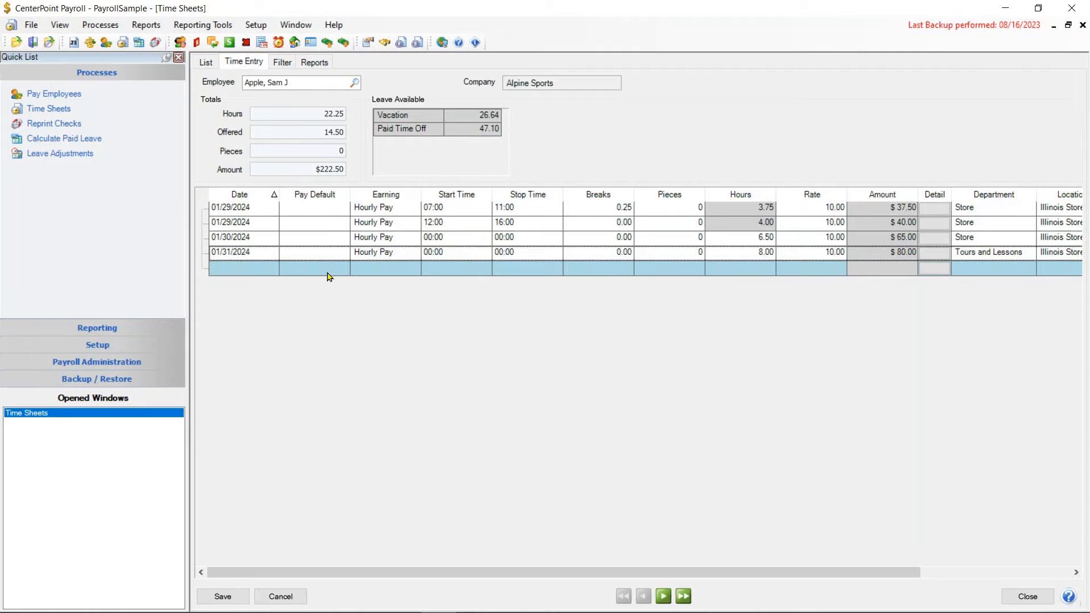
- Create a new payroll pay default with the abbreviation Argentina and the name Argentina Tour
{"action": "left_click", "coordinate": [268, 29]}
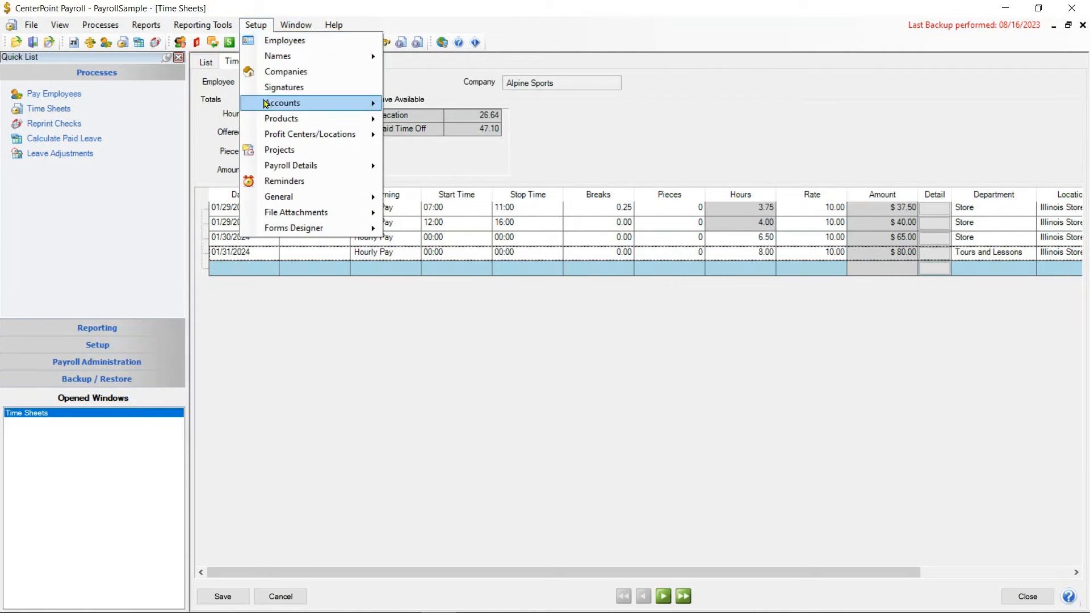
{"action": "mouse_move", "coordinate": [296, 170]}
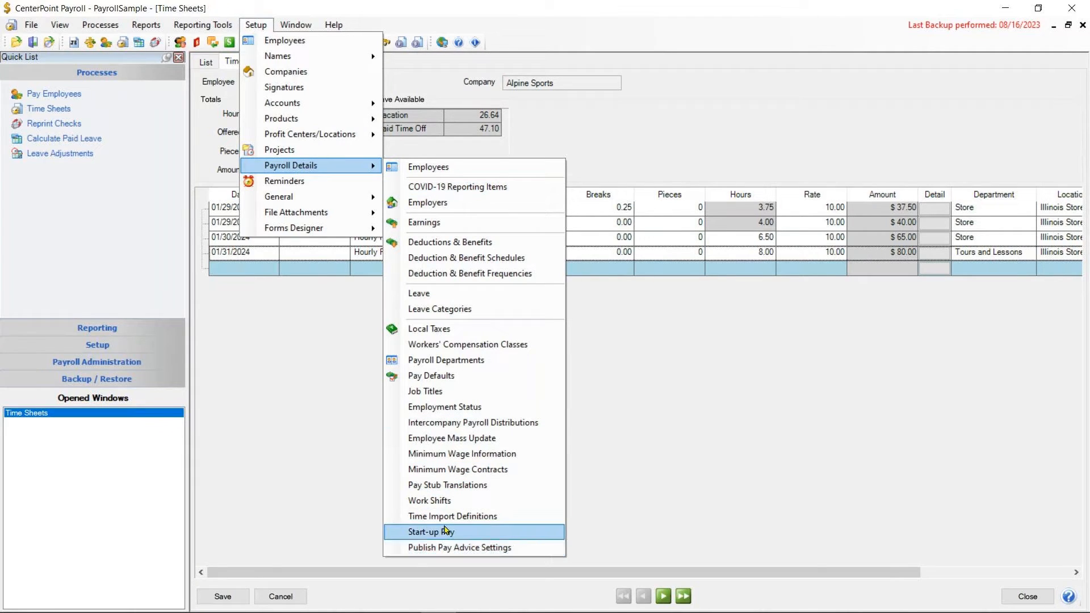
{"action": "left_click", "coordinate": [444, 377]}
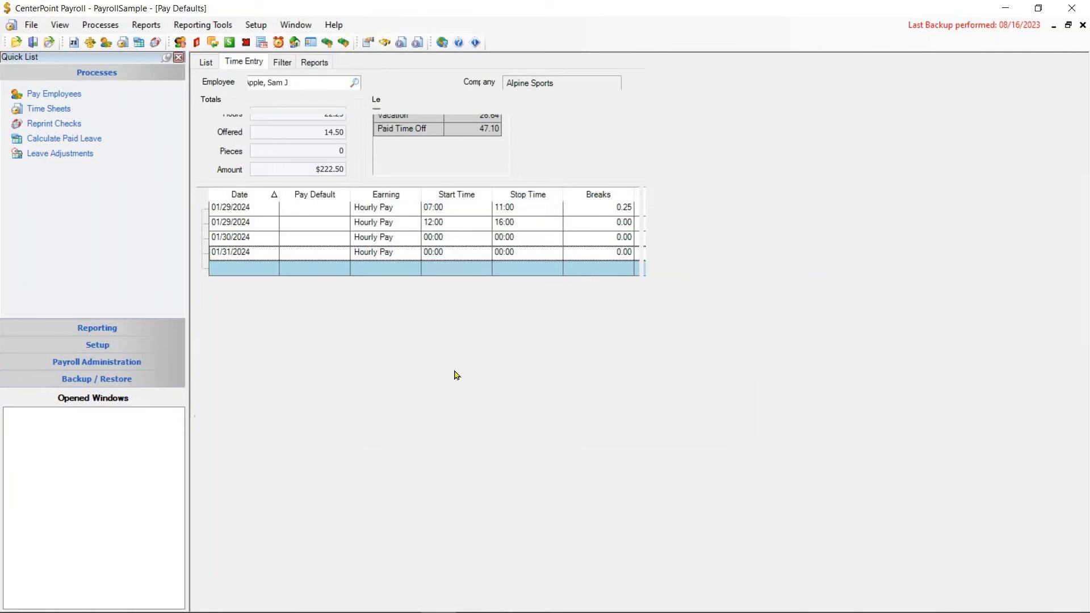
{"action": "left_click", "coordinate": [228, 603]}
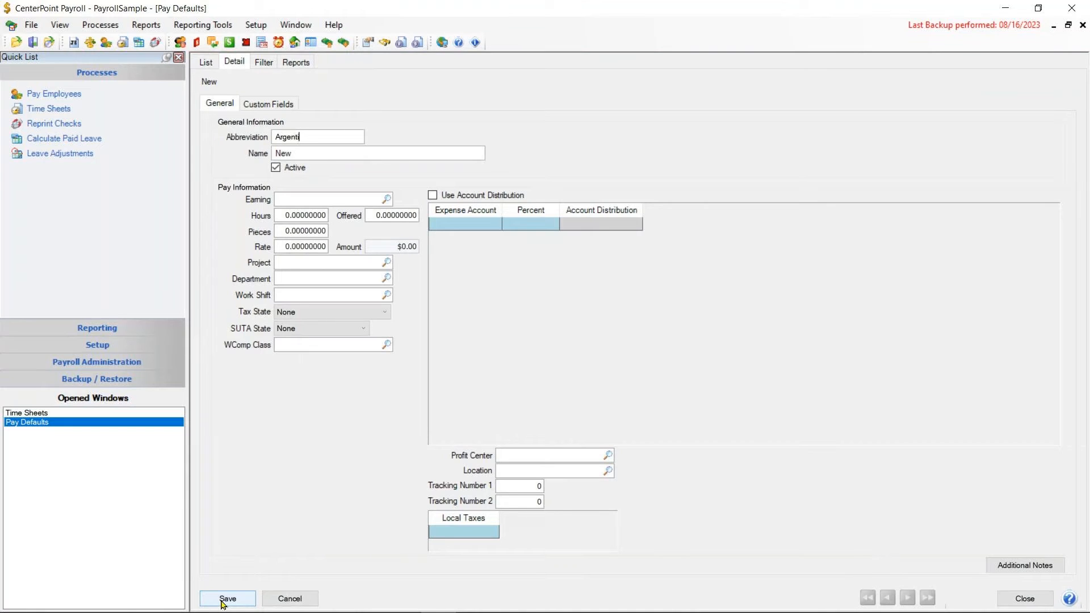
{"action": "type", "text": "na"}
{"action": "key", "text": "Tab"}
{"action": "type", "text": "Ar"}
{"action": "left_click", "coordinate": [227, 599]}
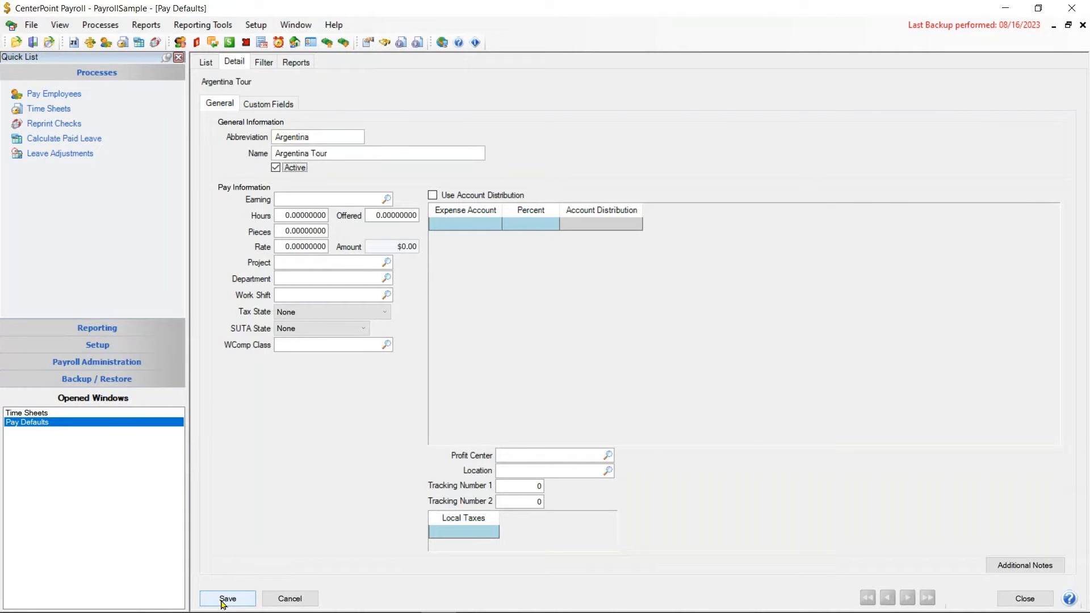
- Set the Argentina Tour pay default's earning to Hourly Pay and its department to Tours and Lessons
{"action": "left_click", "coordinate": [386, 200]}
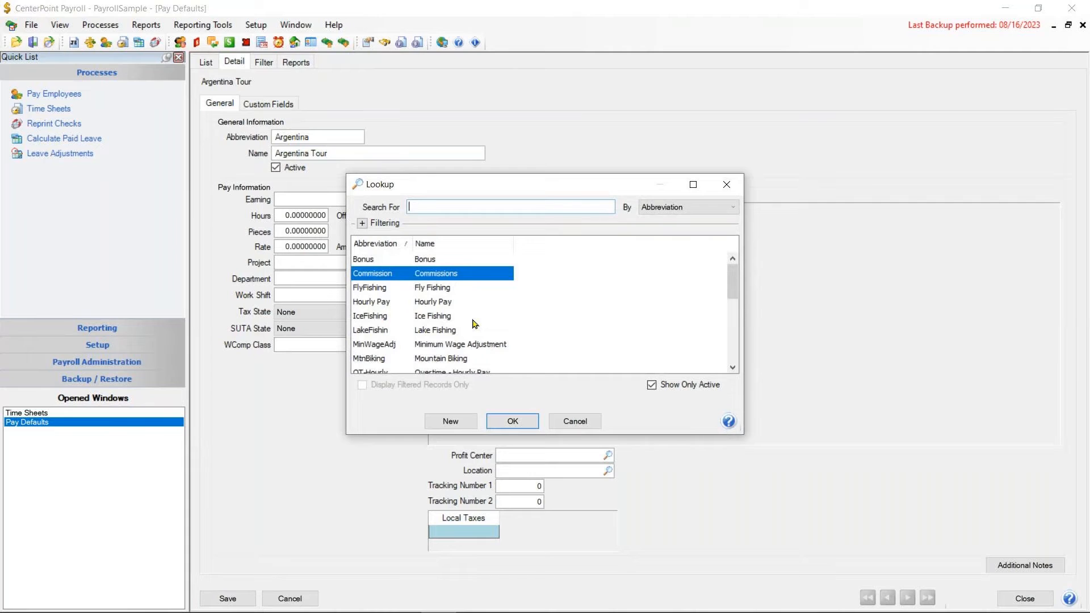
{"action": "left_click", "coordinate": [437, 303]}
{"action": "left_click", "coordinate": [489, 420]}
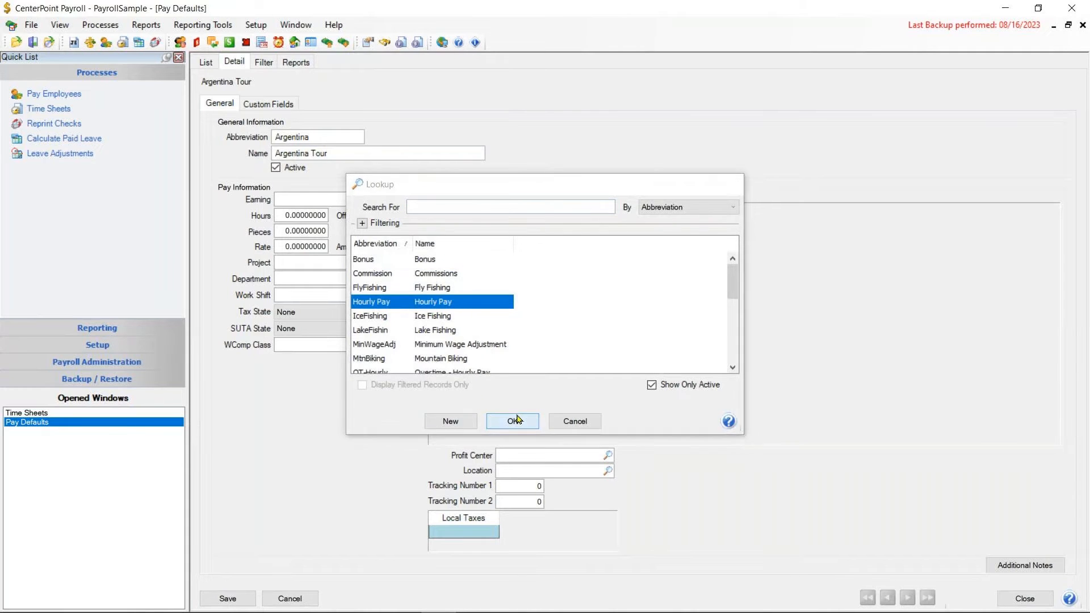
{"action": "left_click", "coordinate": [365, 278]}
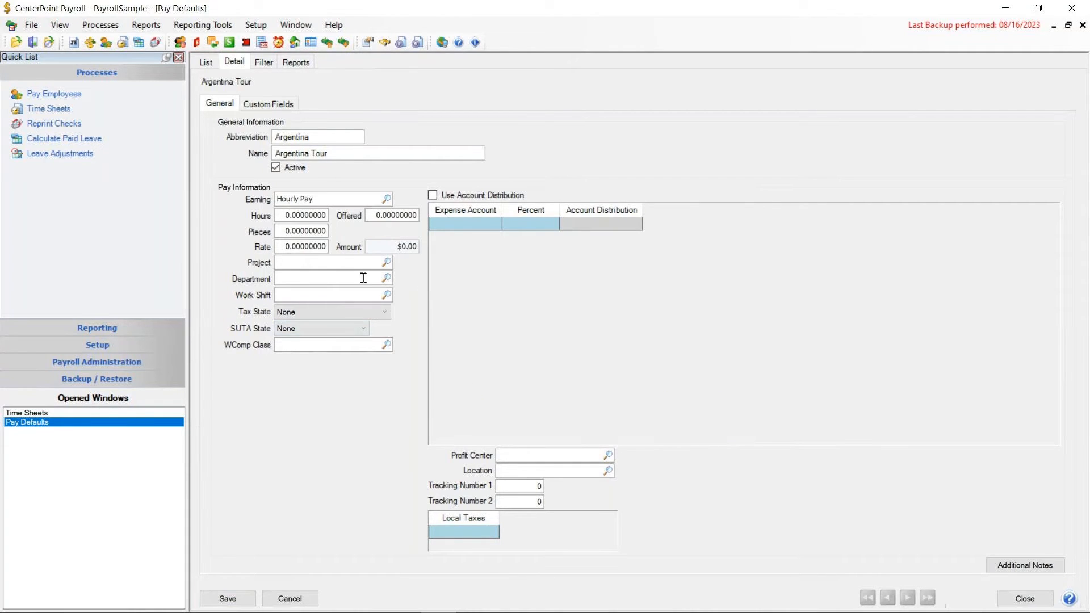
{"action": "left_click", "coordinate": [387, 279]}
{"action": "left_click", "coordinate": [456, 288]}
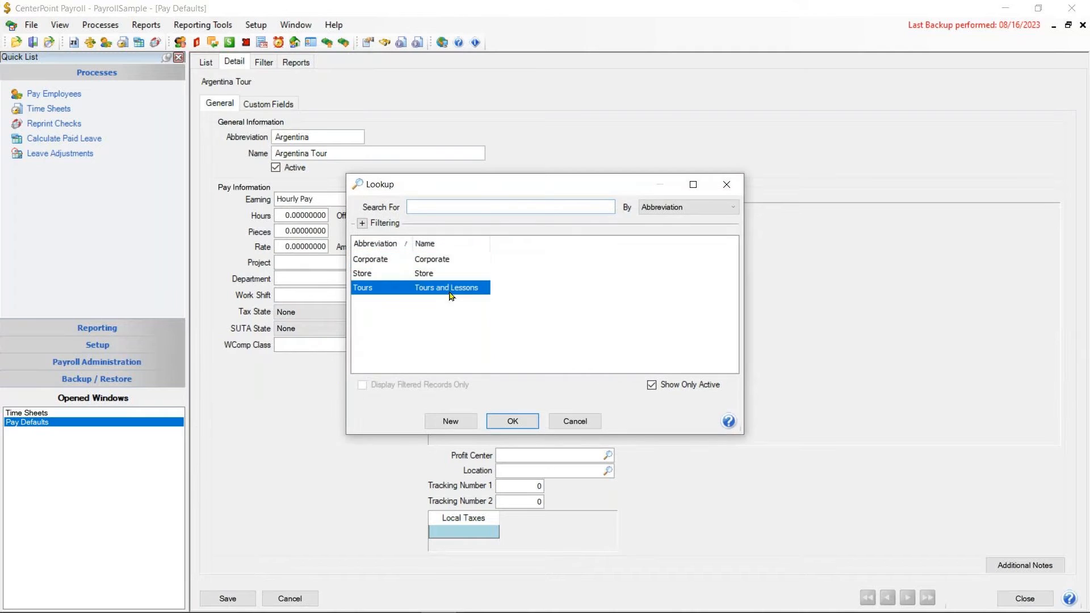
{"action": "left_click", "coordinate": [512, 421]}
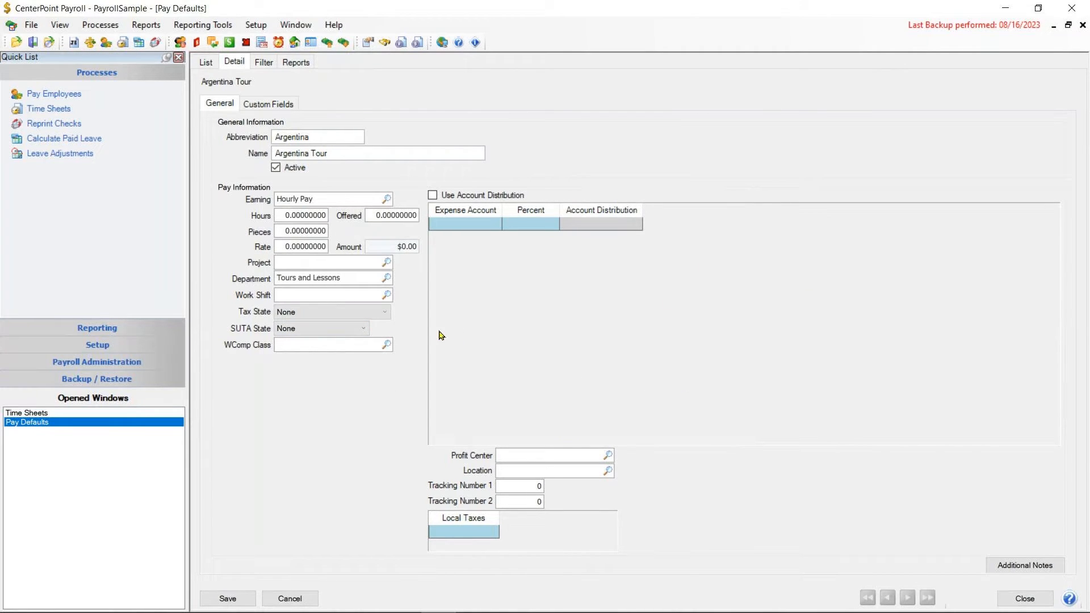
- Set the pay default's profit center to Bike Tours and Lessons and its location to Corporate
{"action": "left_click", "coordinate": [608, 455]}
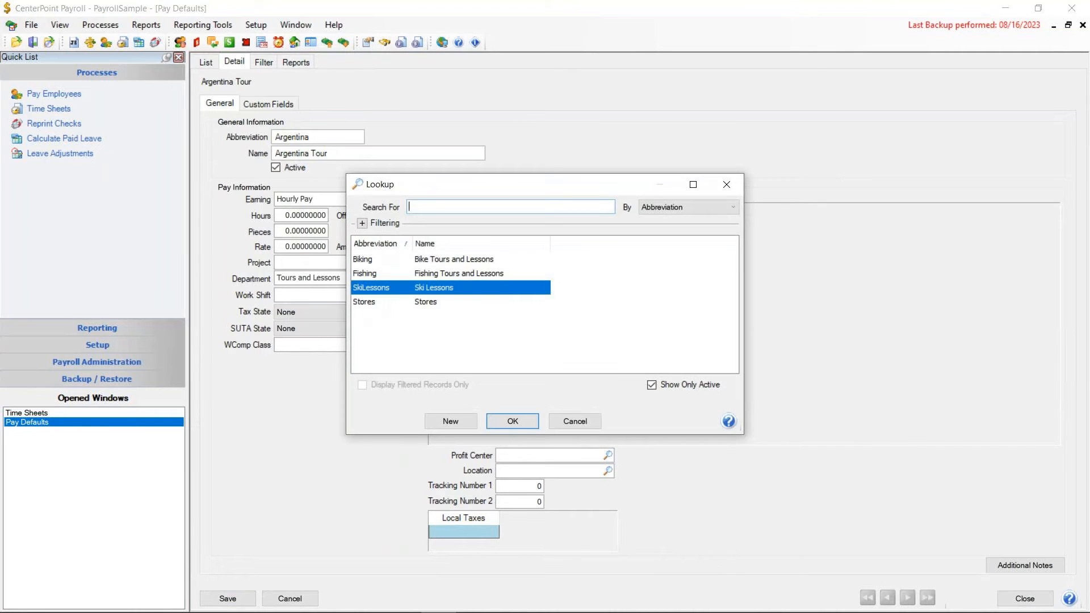
{"action": "left_click", "coordinate": [465, 263]}
{"action": "left_click", "coordinate": [512, 420]}
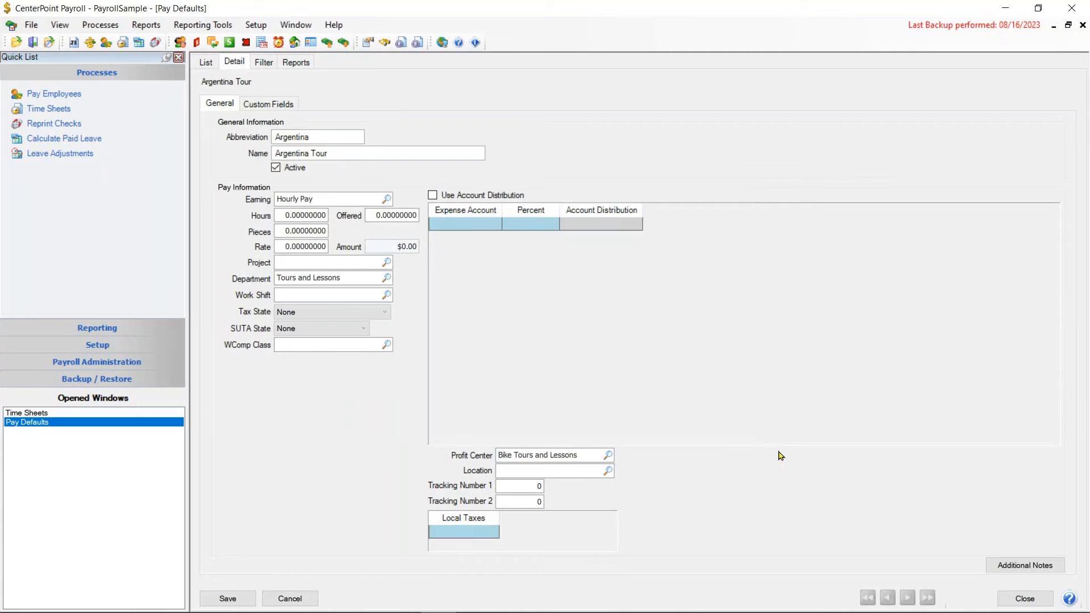
{"action": "left_click", "coordinate": [607, 471]}
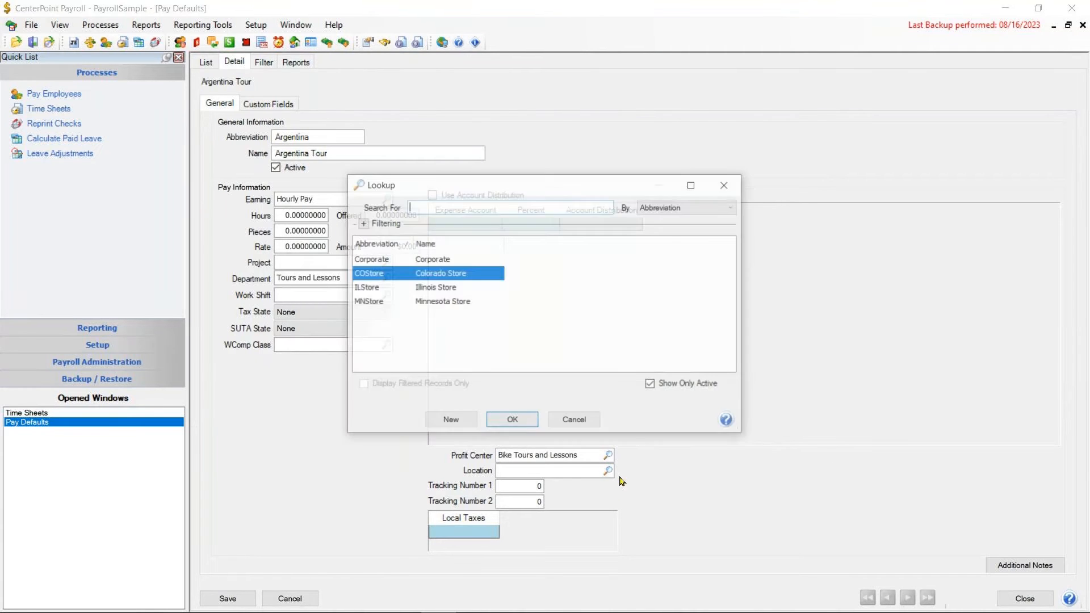
{"action": "left_click", "coordinate": [429, 262]}
{"action": "left_click", "coordinate": [513, 421]}
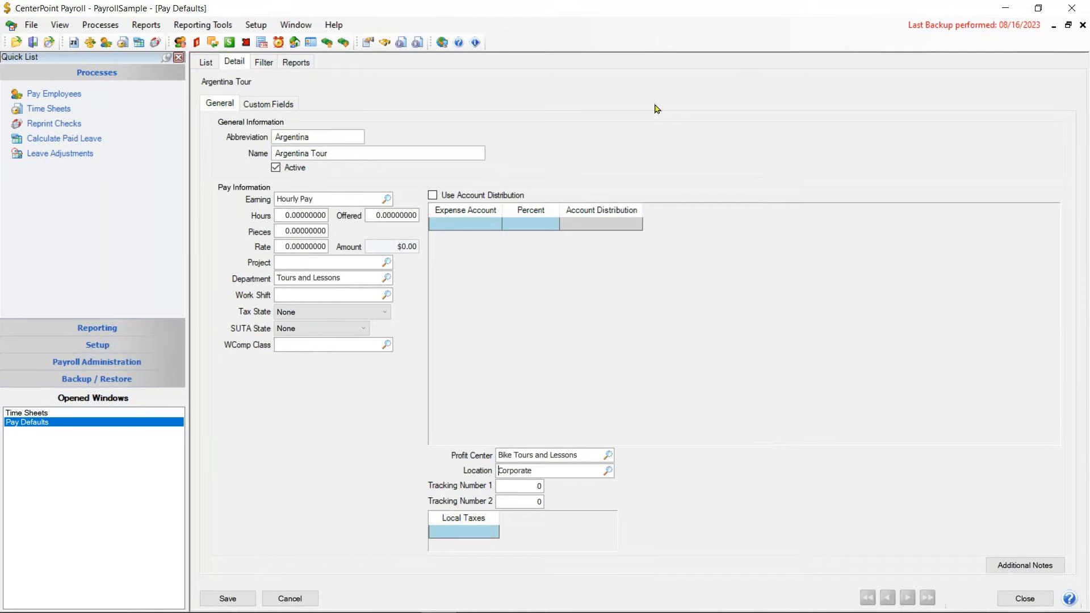
- Assign the Argentina project to the Argentina Tour pay default
{"action": "left_click", "coordinate": [386, 263]}
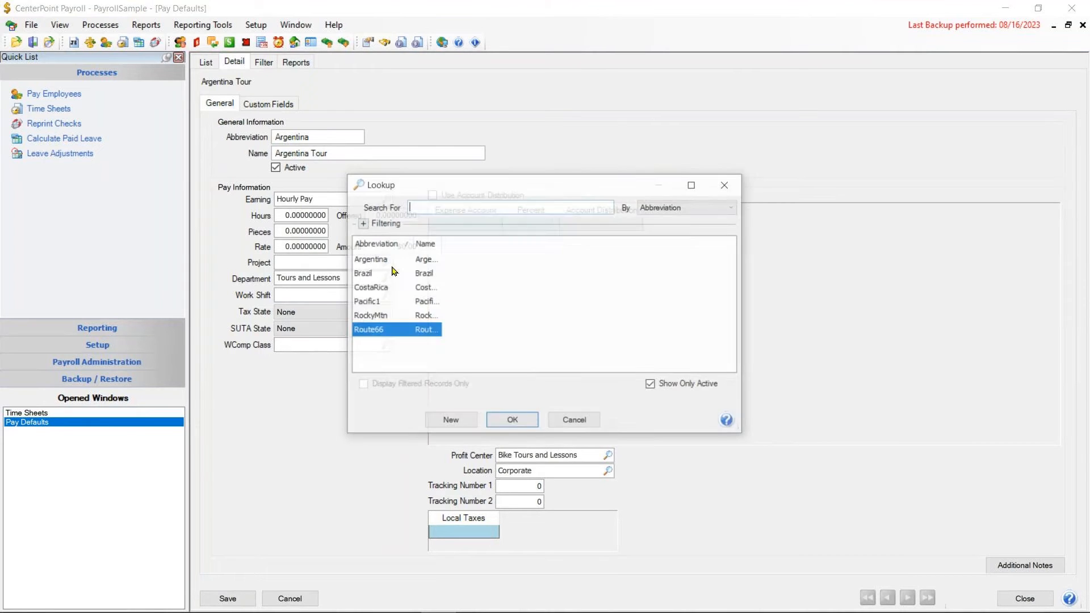
{"action": "left_click", "coordinate": [396, 262]}
{"action": "left_click", "coordinate": [513, 421]}
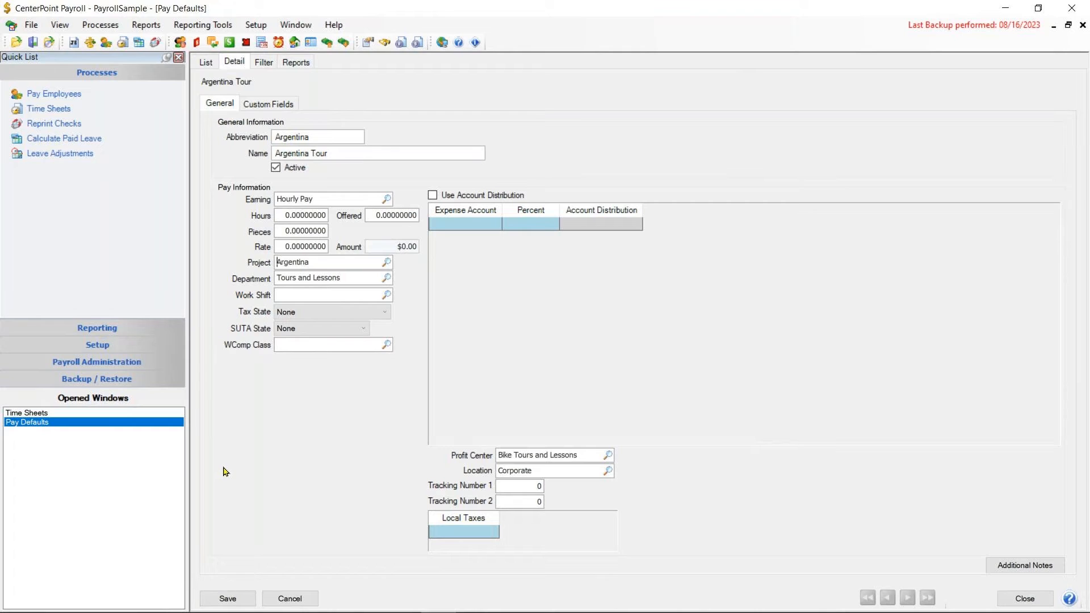
- Save the Argentina Tour pay default and close the pay defaults window to return to the time sheet
{"action": "left_click", "coordinate": [228, 599]}
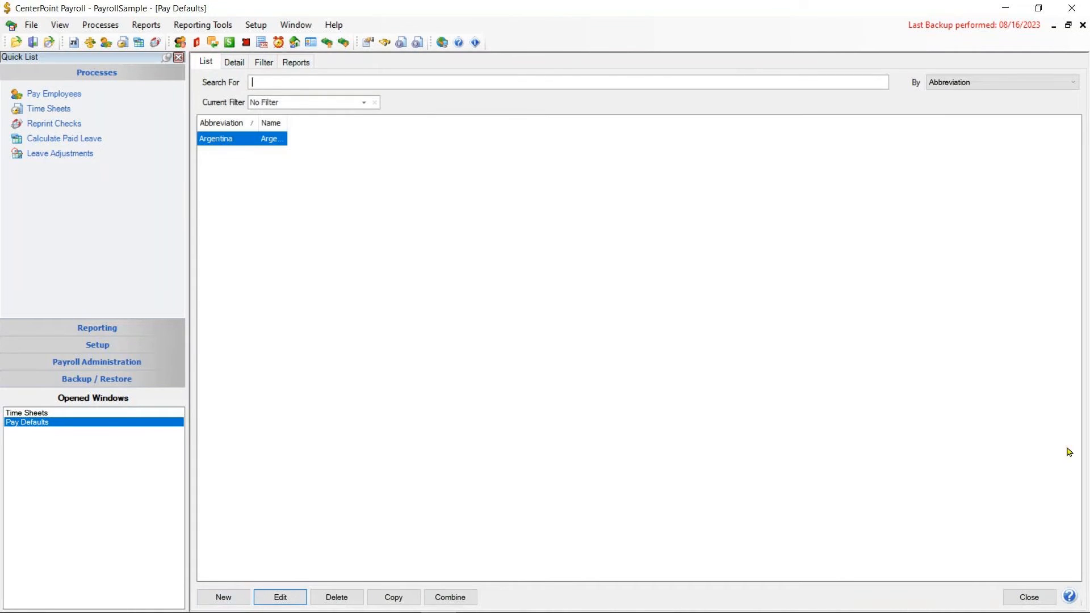
{"action": "left_click", "coordinate": [1029, 597]}
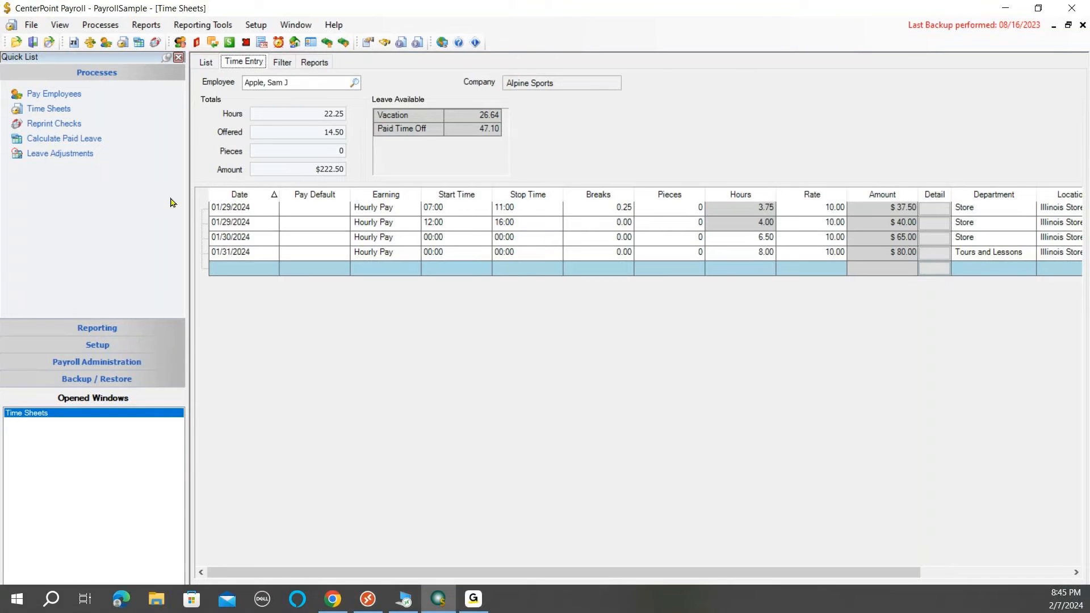
- Add a time sheet line dated 02/01/2024 with the Argentina Tour pay default and 8 hours
{"action": "left_click", "coordinate": [237, 268]}
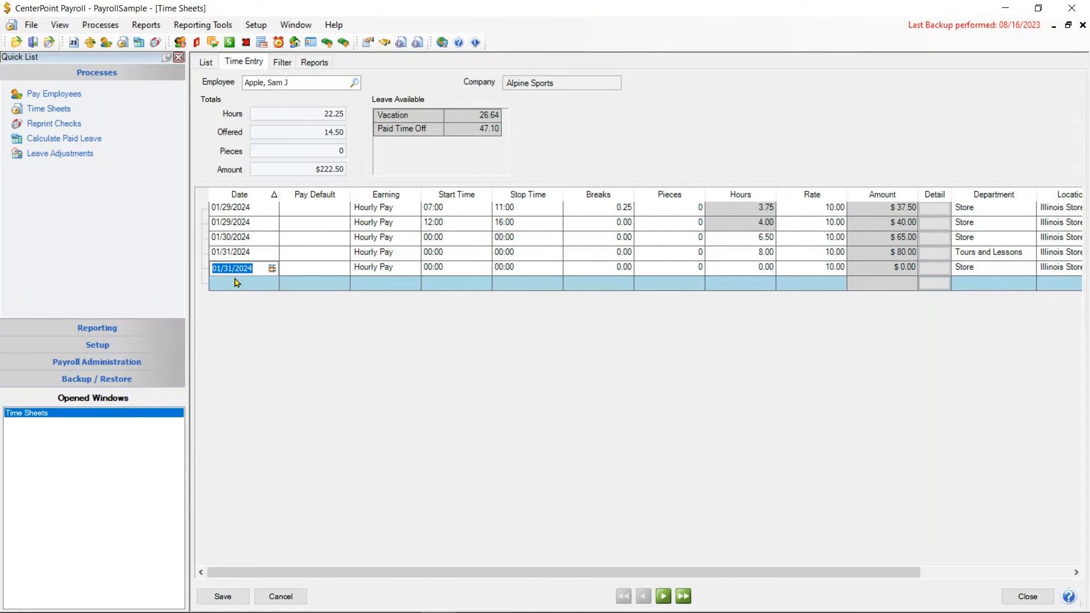
{"action": "type", "text": "02/"}
{"action": "type", "text": "01"}
{"action": "key", "text": "Tab"}
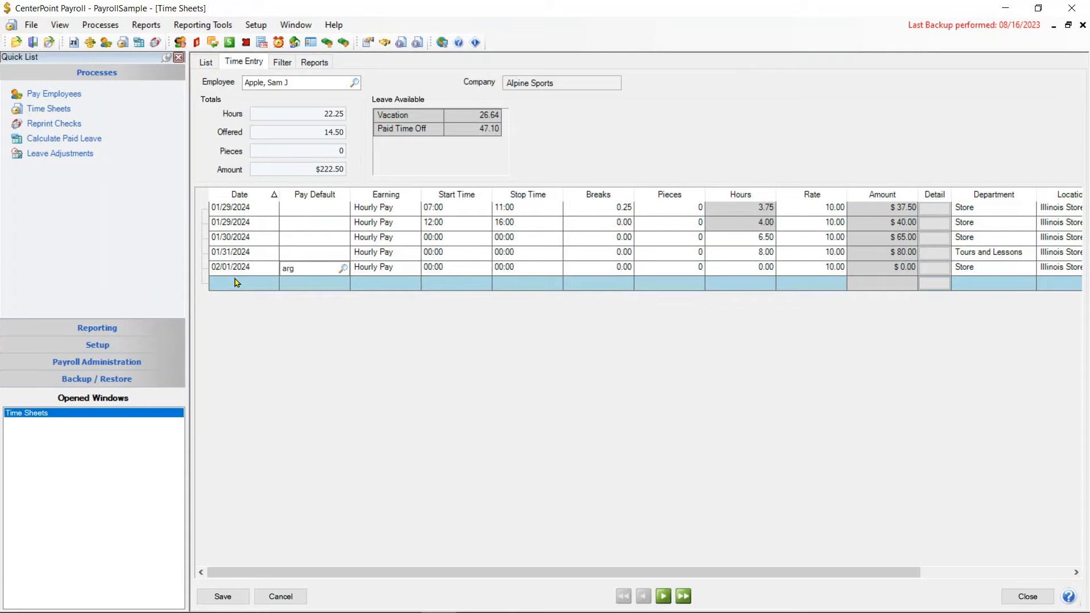
{"action": "key", "text": "Tab"}
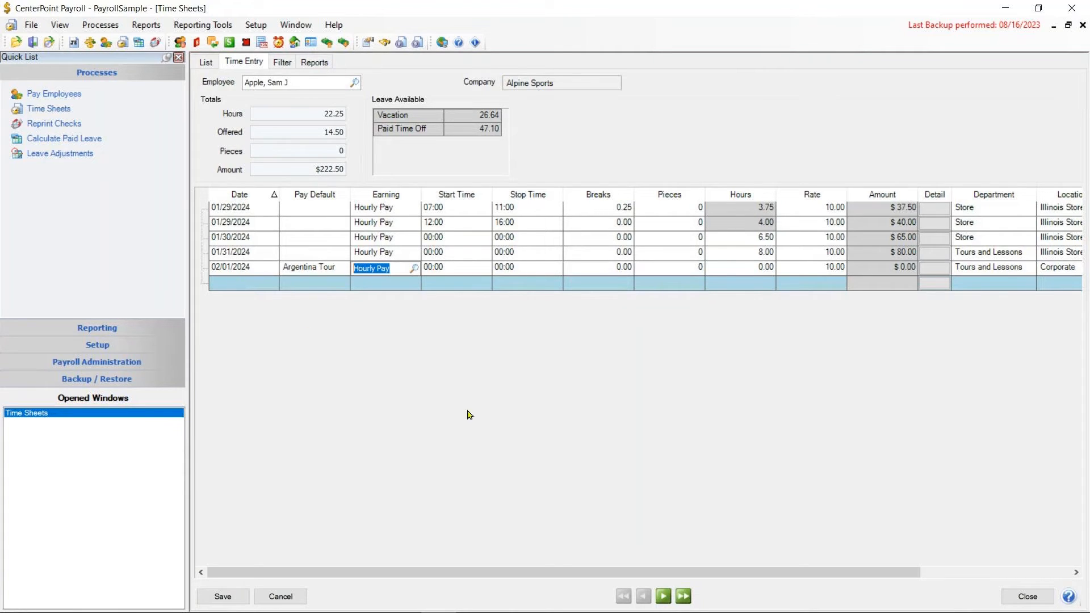
{"action": "left_click", "coordinate": [551, 575]}
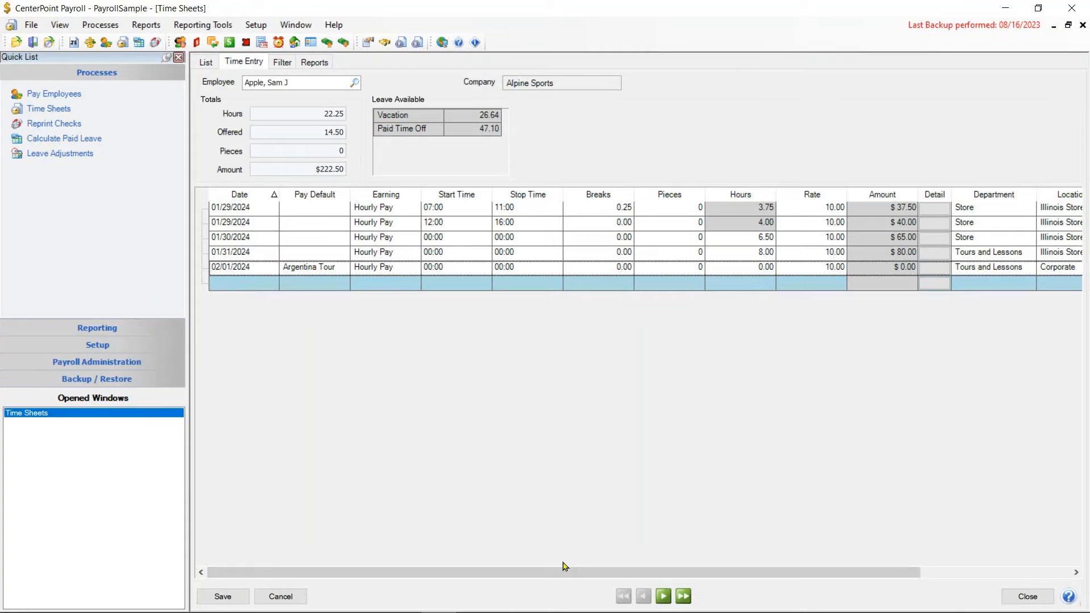
{"action": "left_click", "coordinate": [735, 273]}
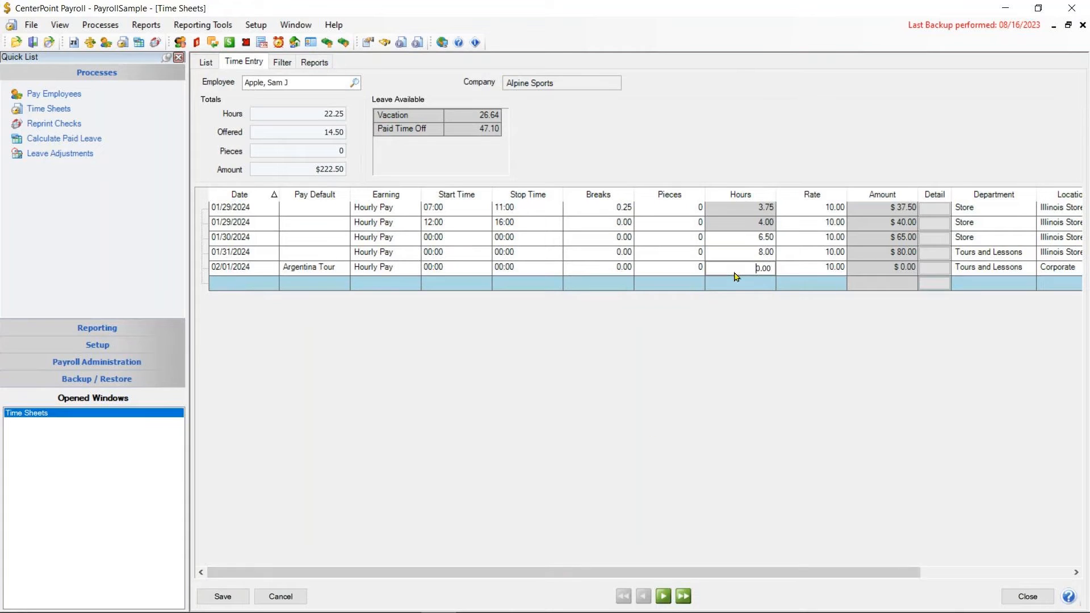
{"action": "type", "text": "8"}
{"action": "left_click", "coordinate": [823, 268]}
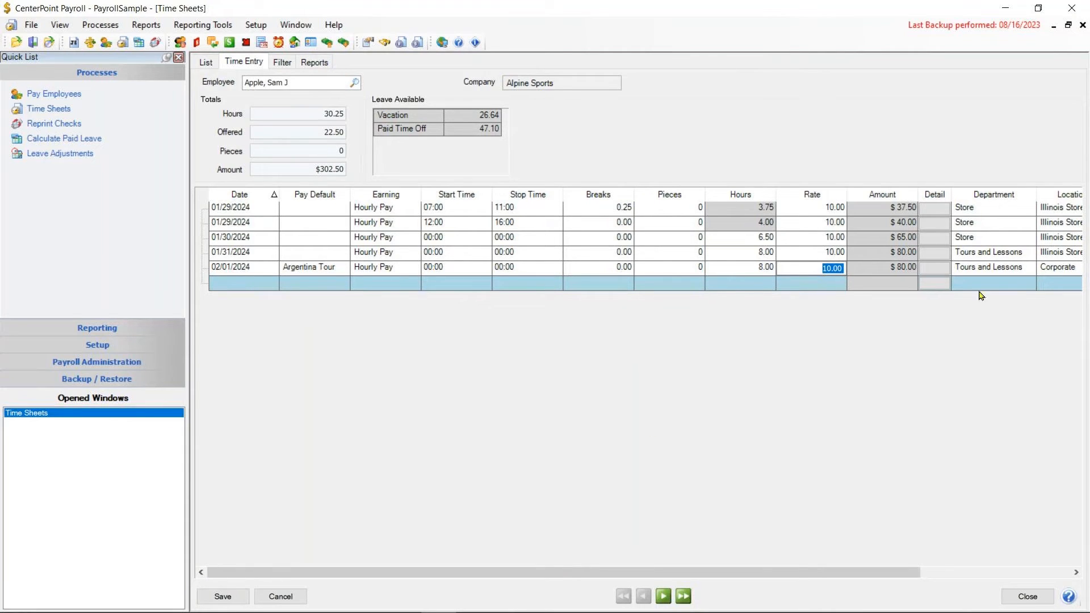
- Add the Project column to the time sheet grid and check the project assigned to the Argentina Tour line
{"action": "left_click_drag", "start_coordinate": [876, 575], "coordinate": [981, 526]}
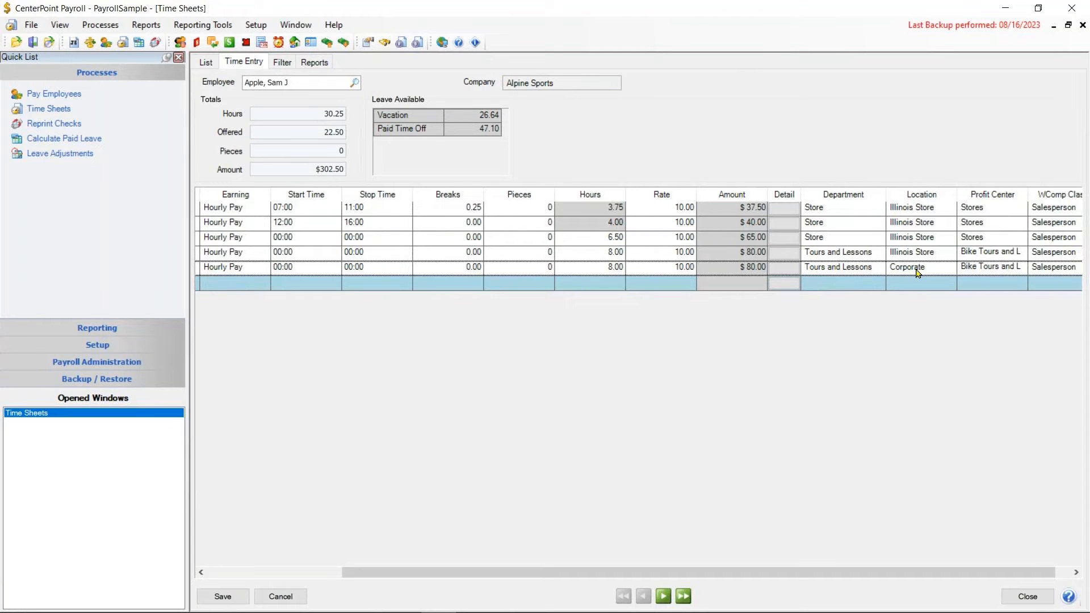
{"action": "left_click_drag", "start_coordinate": [983, 571], "coordinate": [999, 571]}
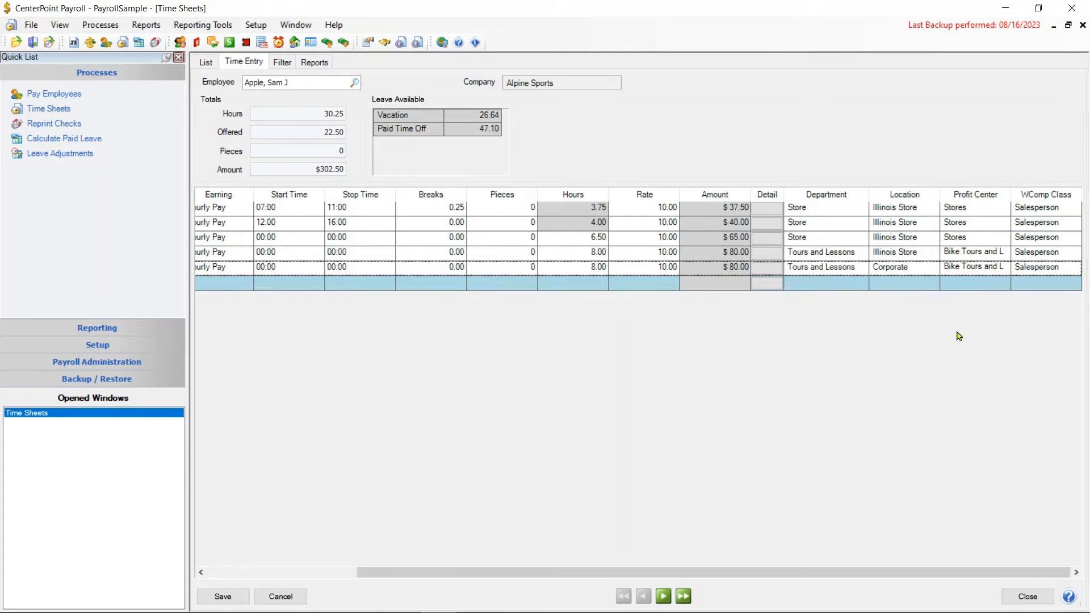
{"action": "right_click", "coordinate": [969, 316]}
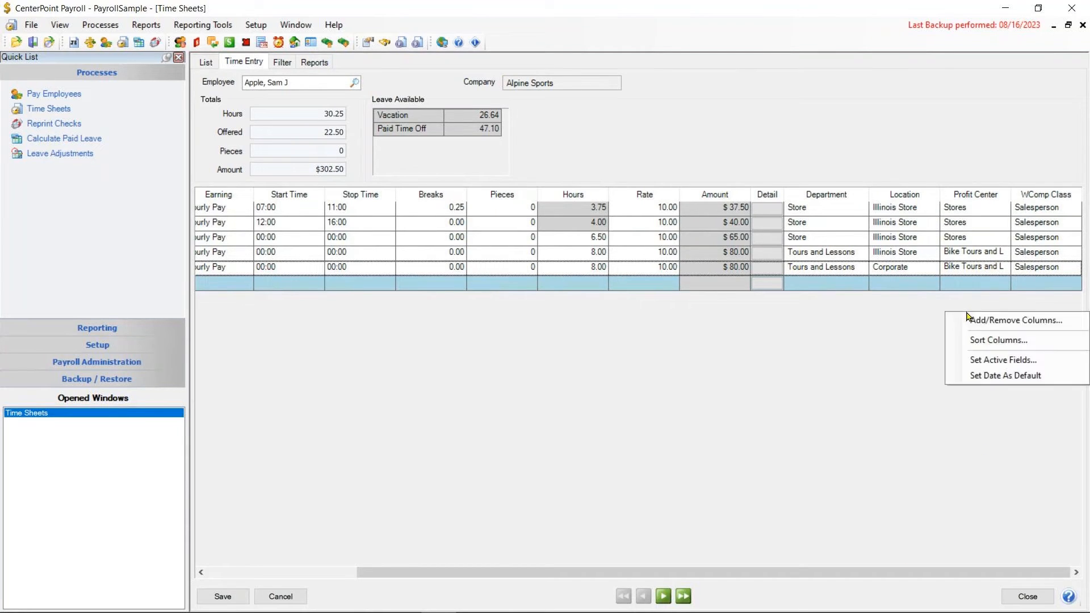
{"action": "left_click", "coordinate": [975, 320]}
{"action": "left_click_drag", "start_coordinate": [604, 266], "coordinate": [604, 343]}
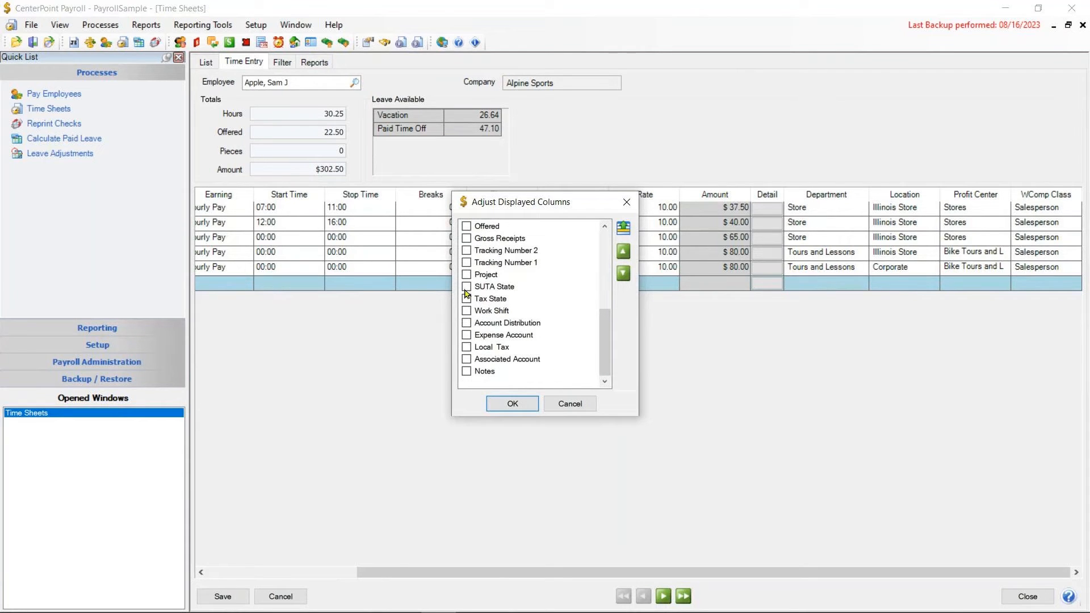
{"action": "scroll", "coordinate": [507, 343], "scroll_direction": "up", "scroll_amount": 1}
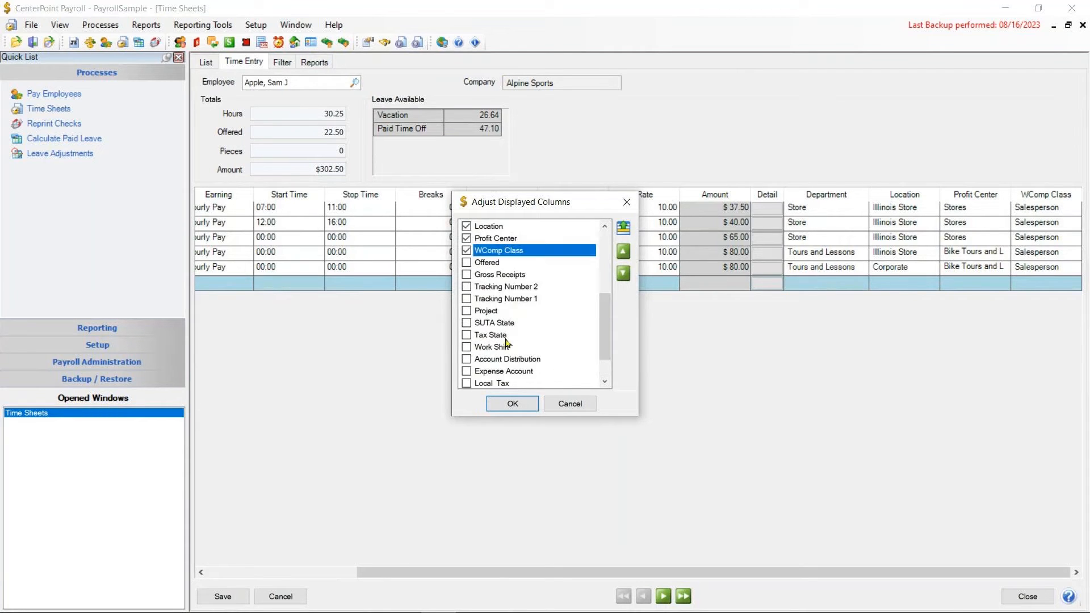
{"action": "scroll", "coordinate": [511, 309], "scroll_direction": "up", "scroll_amount": 1}
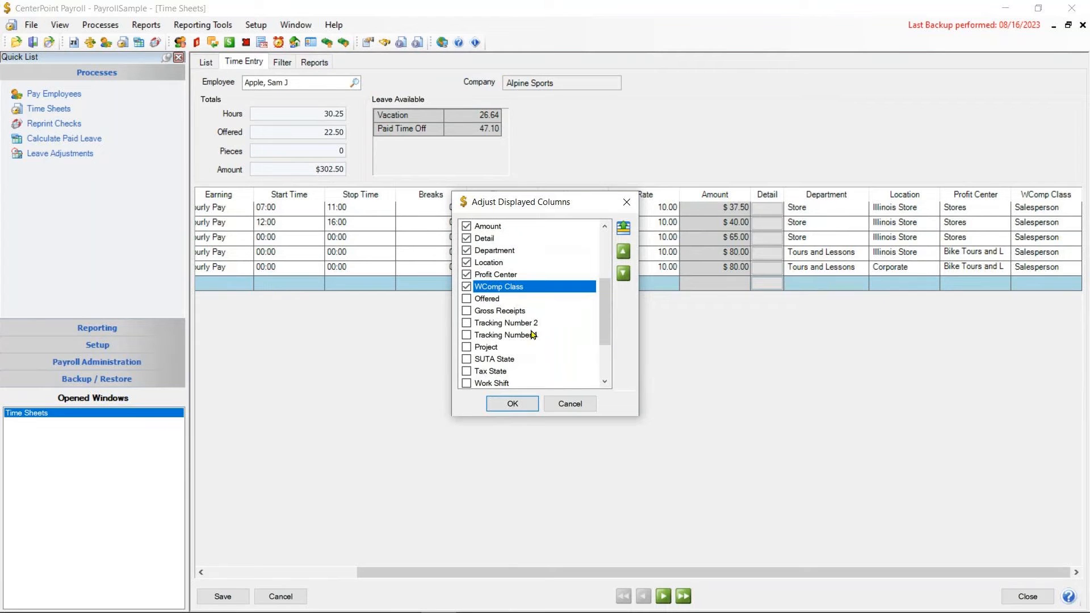
{"action": "left_click", "coordinate": [466, 347]}
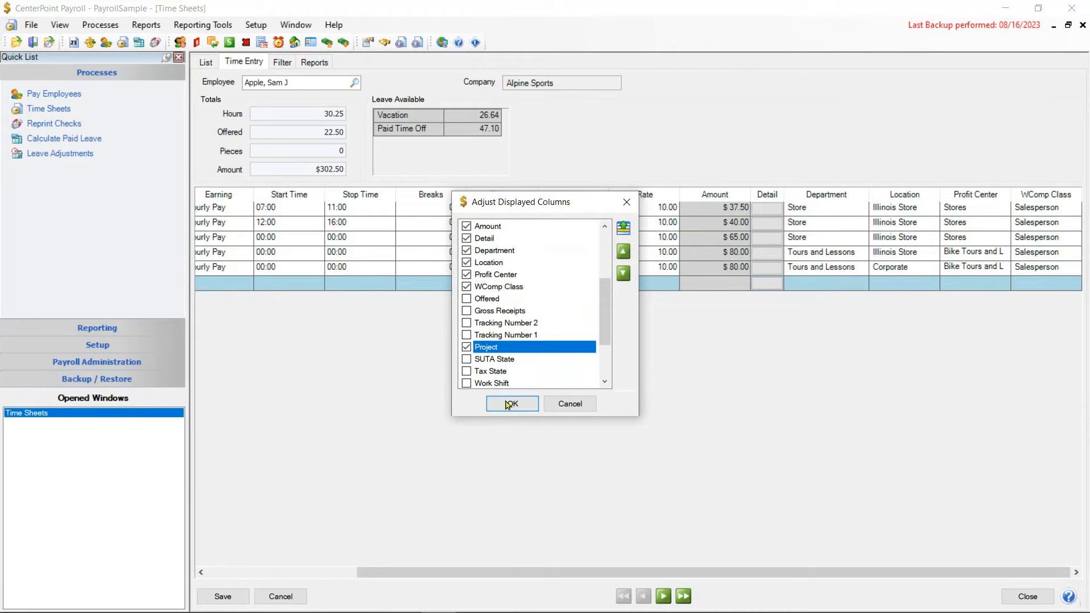
{"action": "left_click", "coordinate": [512, 404]}
{"action": "left_click_drag", "start_coordinate": [793, 575], "coordinate": [951, 547]}
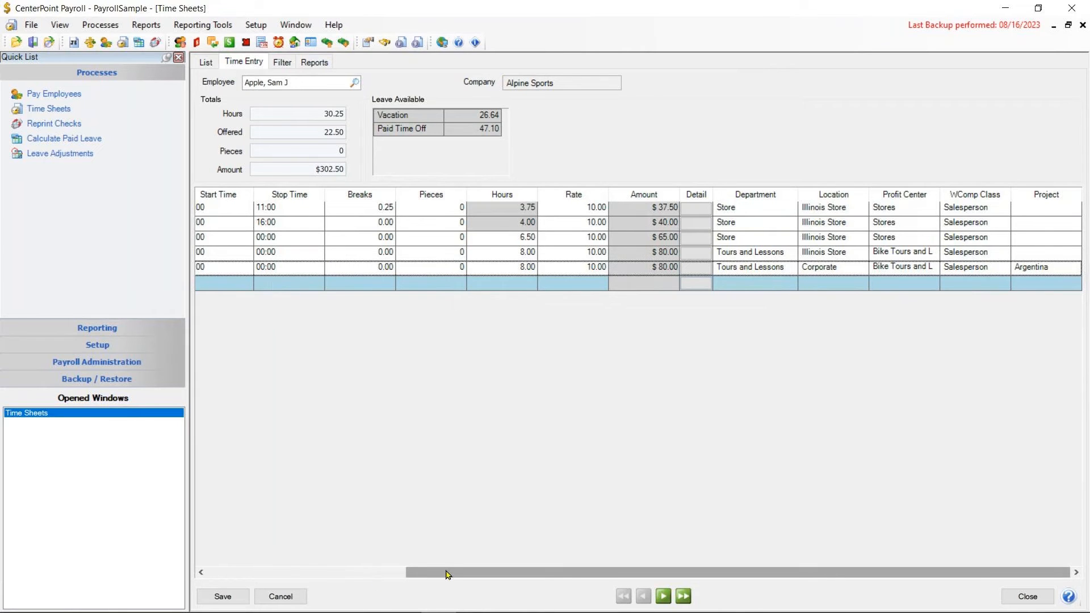
- Add a time sheet line dated 02/02/2024 with 8 hours of Hourly Pay
{"action": "left_click_drag", "start_coordinate": [447, 575], "coordinate": [193, 576]}
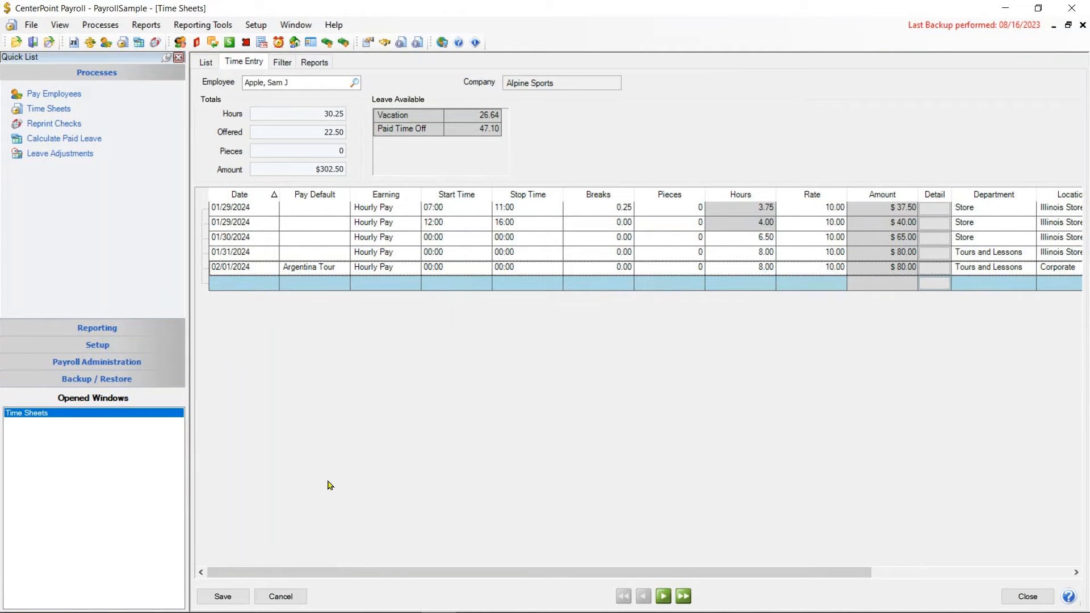
{"action": "left_click", "coordinate": [227, 284]}
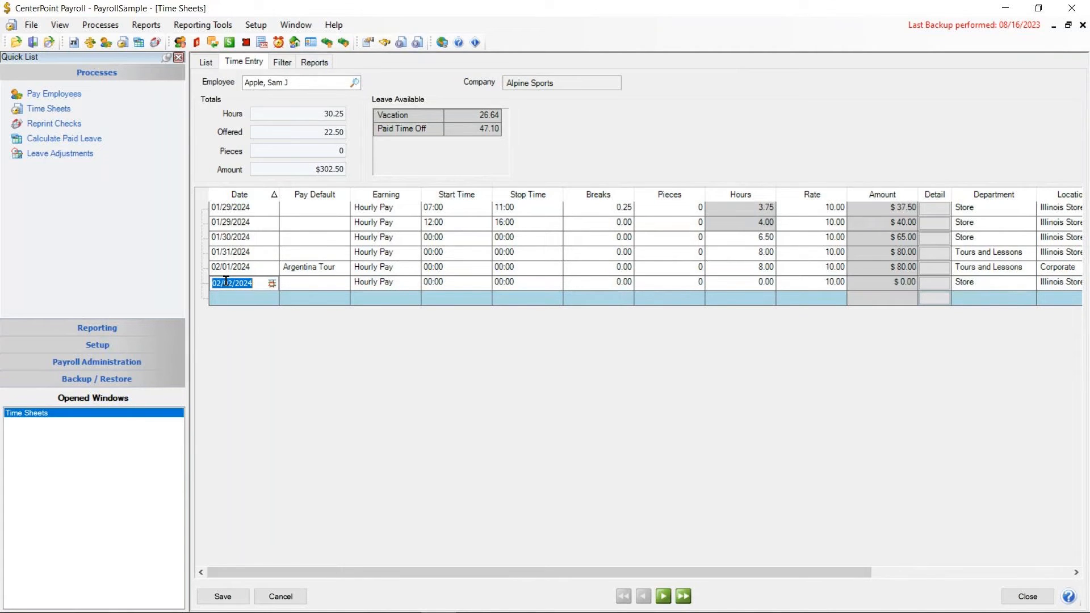
{"action": "key", "text": "Tab"}
{"action": "key", "text": "Tab"}
{"action": "key", "text": "Tab"}
{"action": "key", "text": "Tab"}
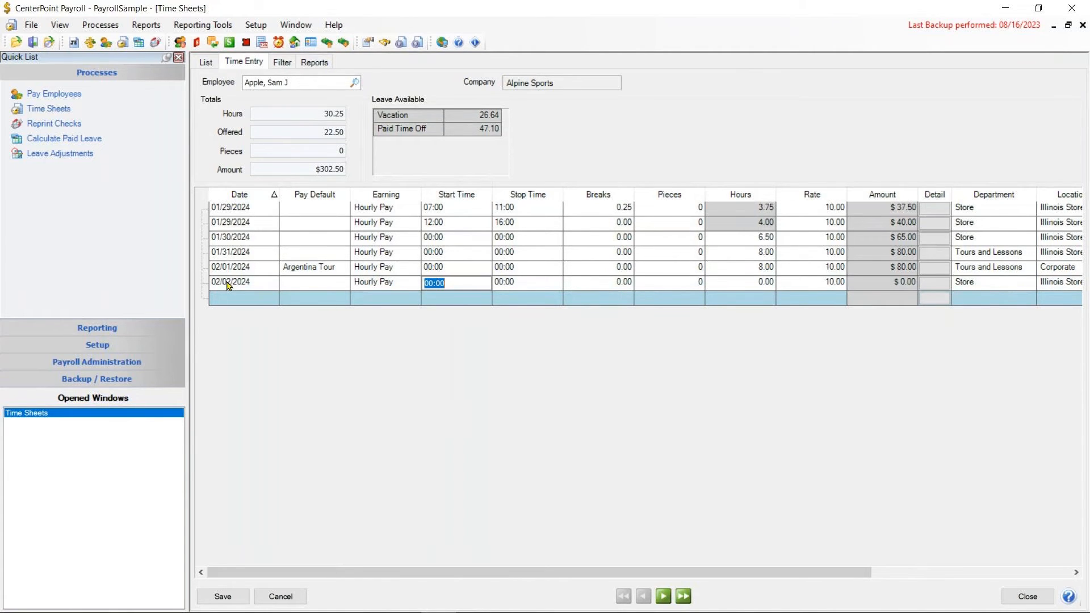
{"action": "key", "text": "Tab"}
{"action": "key", "text": "Tab"}
{"action": "key", "text": "Tab"}
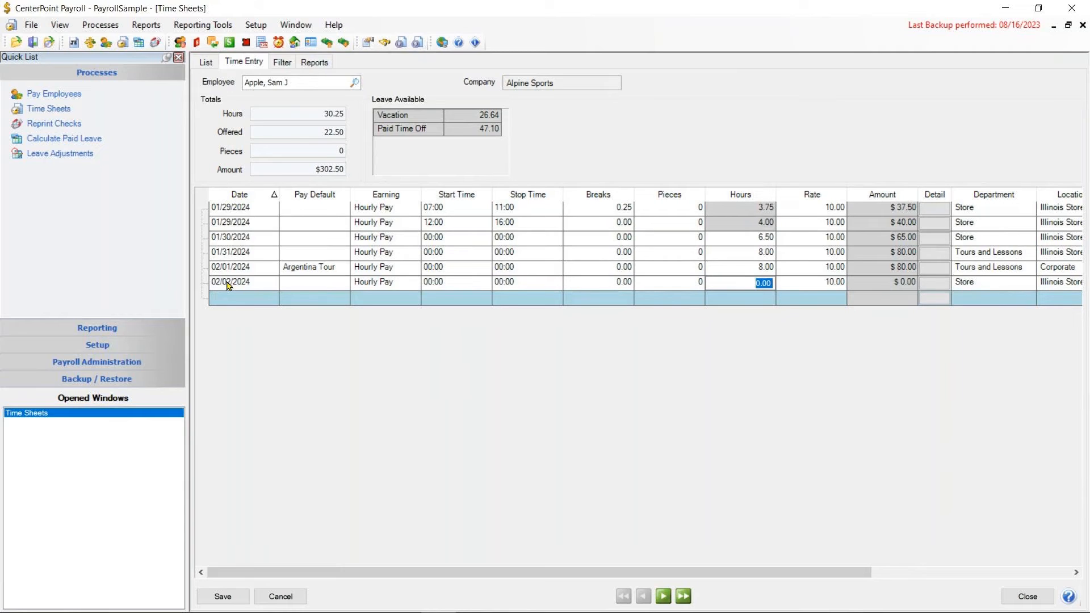
{"action": "type", "text": "8"}
{"action": "key", "text": "Tab"}
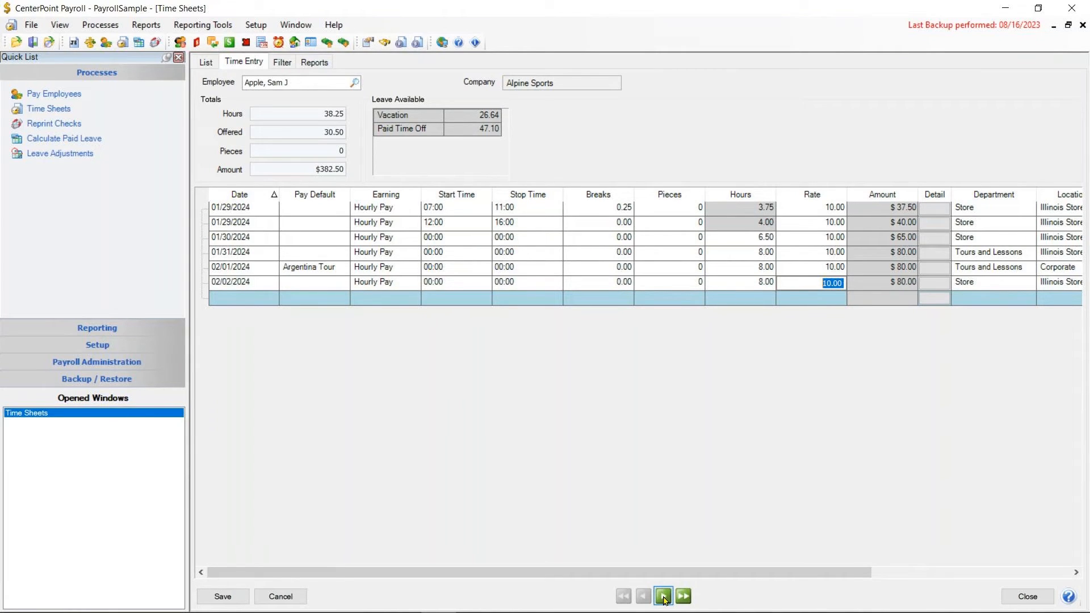
- View the employee lookup and the earnings available for a new time sheet line without changing either selection
{"action": "left_click", "coordinate": [355, 84]}
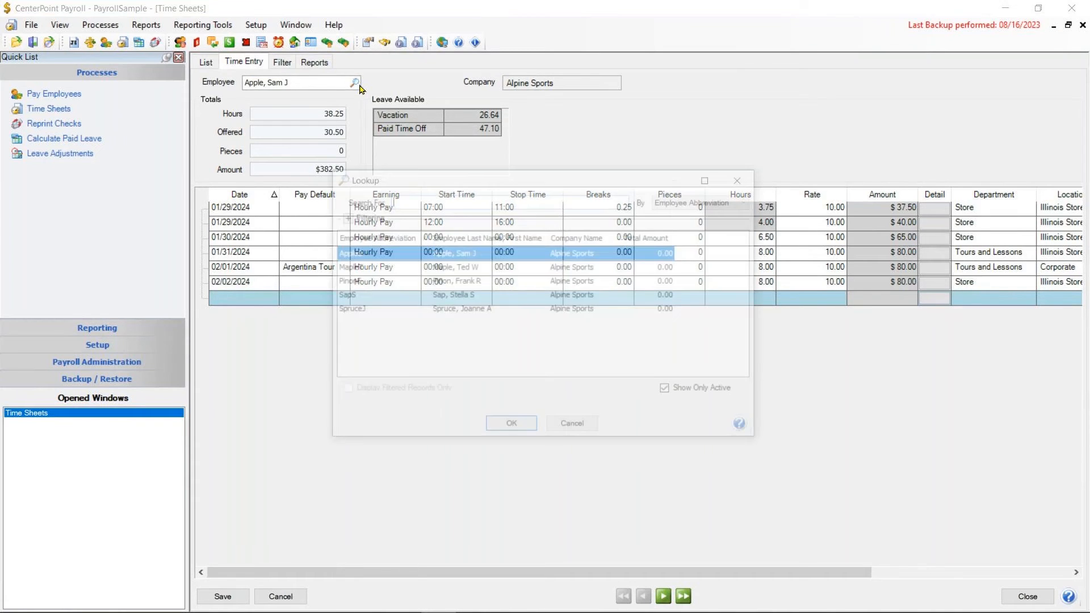
{"action": "left_click", "coordinate": [571, 428]}
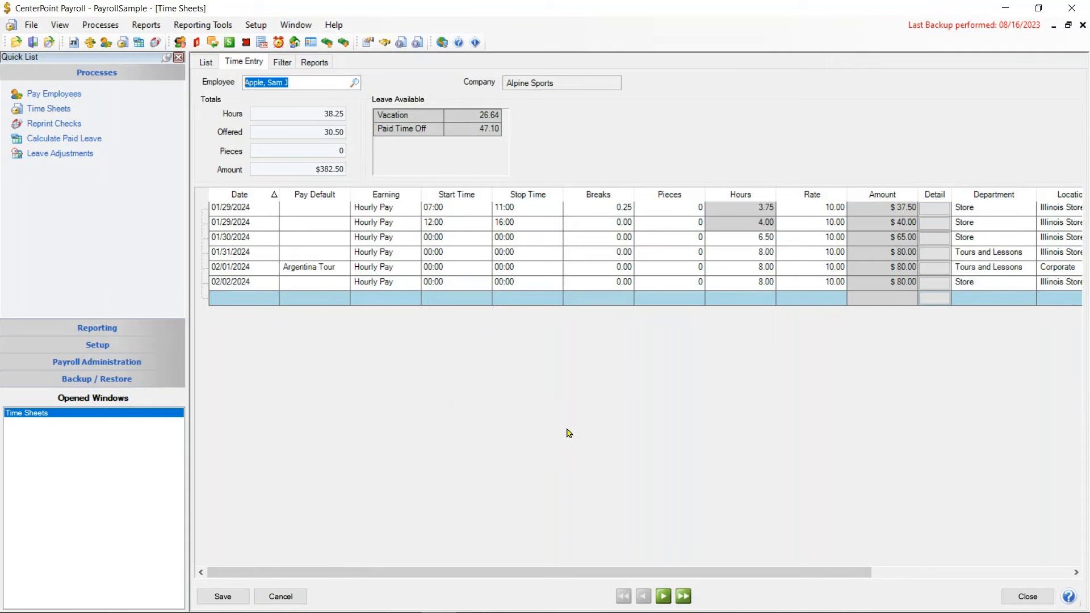
{"action": "left_click", "coordinate": [366, 302]}
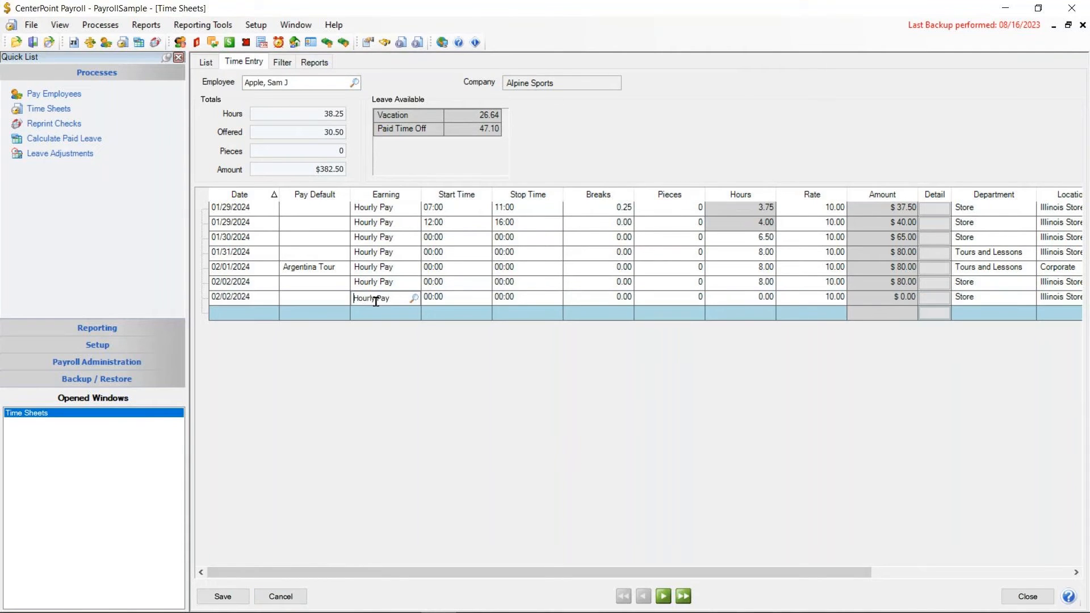
{"action": "left_click", "coordinate": [414, 299]}
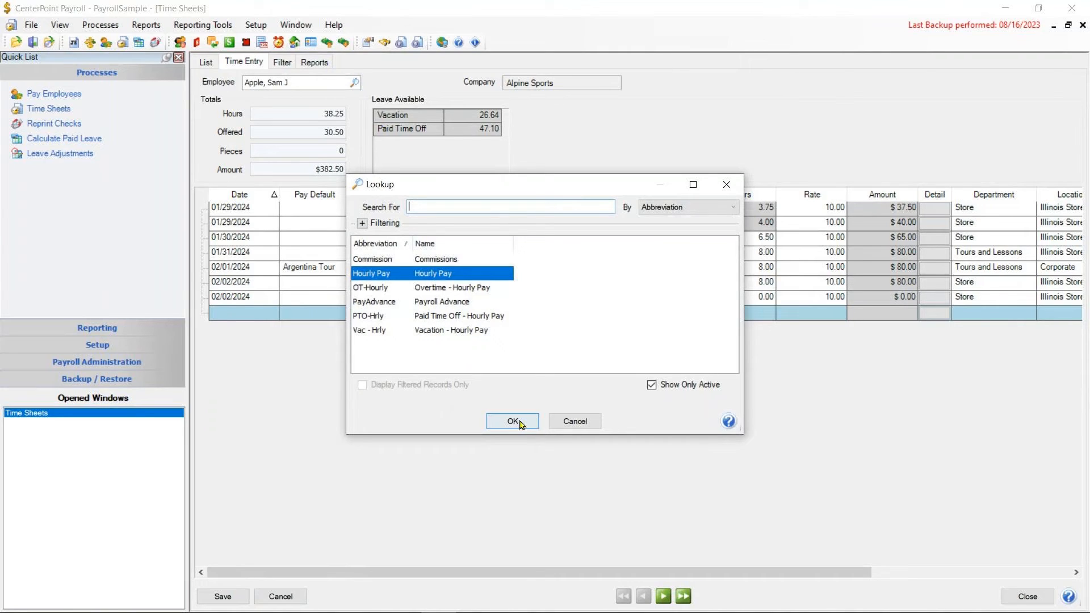
{"action": "left_click", "coordinate": [575, 422]}
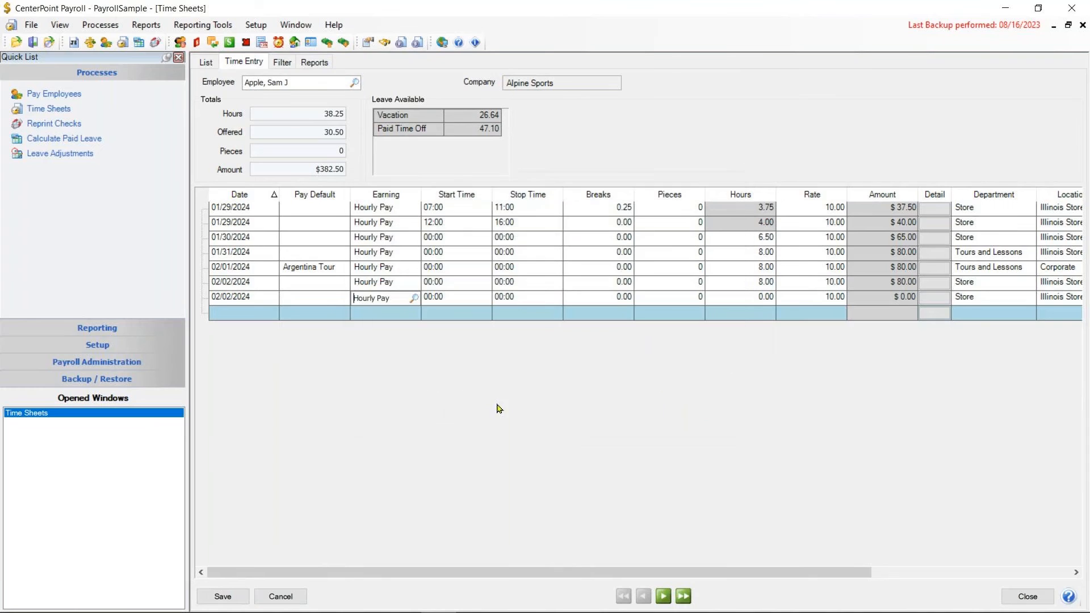
- Delete the extra zero-hour line dated 02/02/2024 from the time sheet
{"action": "right_click", "coordinate": [311, 301]}
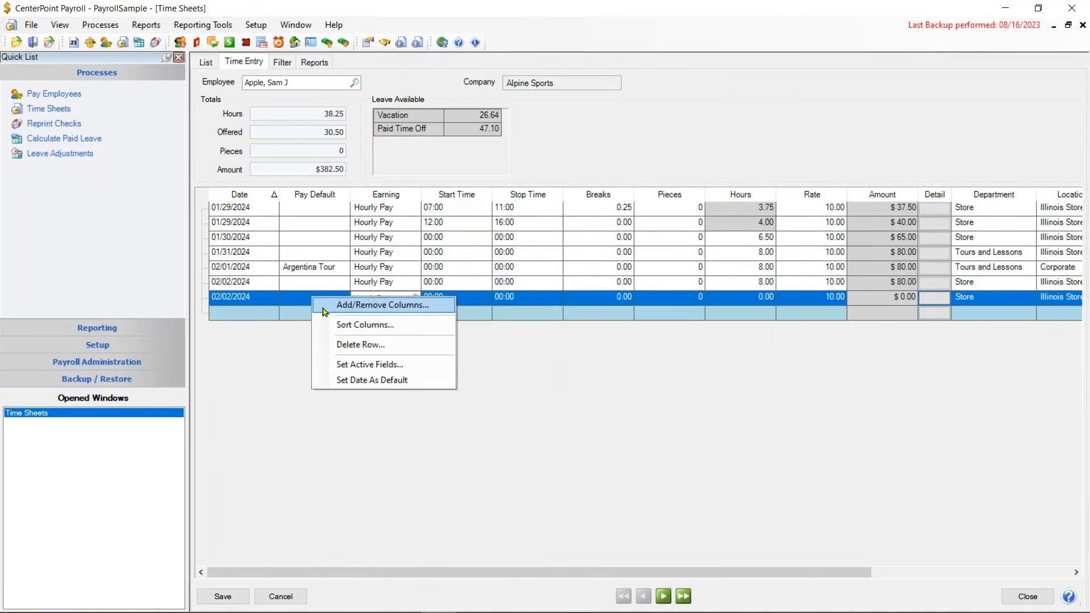
{"action": "left_click", "coordinate": [362, 345]}
{"action": "left_click", "coordinate": [564, 406]}
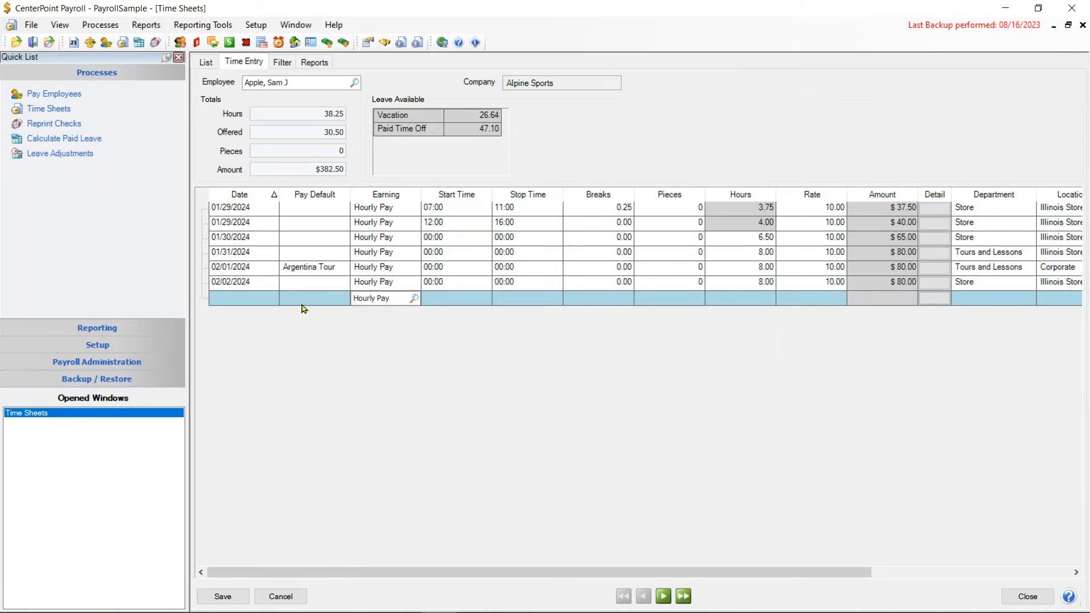
{"action": "left_click", "coordinate": [518, 284]}
- Go to the time sheet of the employee four records after the current one
{"action": "left_click", "coordinate": [663, 597]}
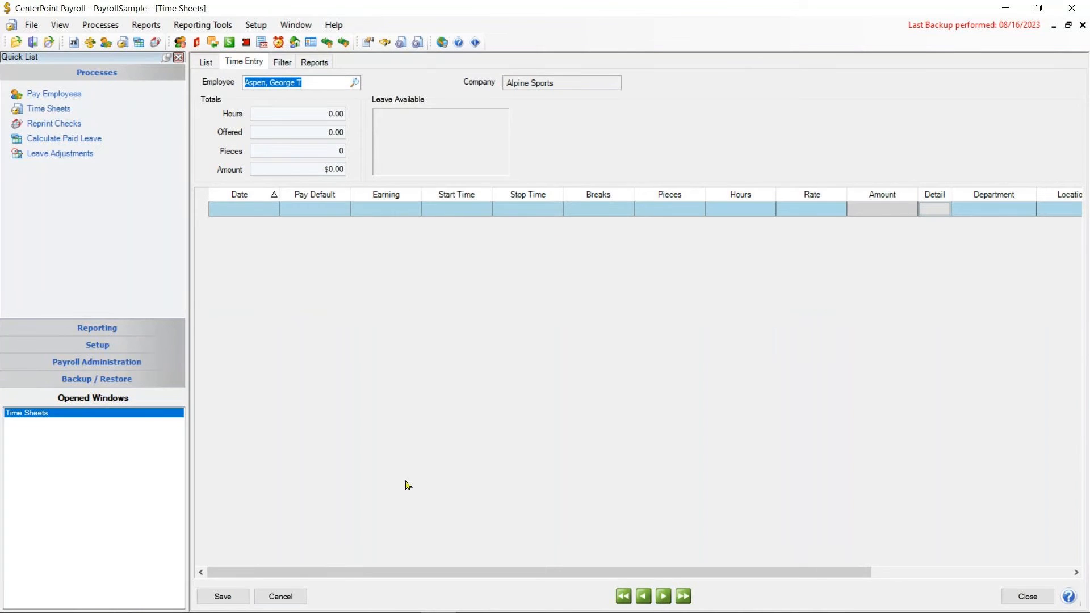
{"action": "left_click", "coordinate": [643, 596]}
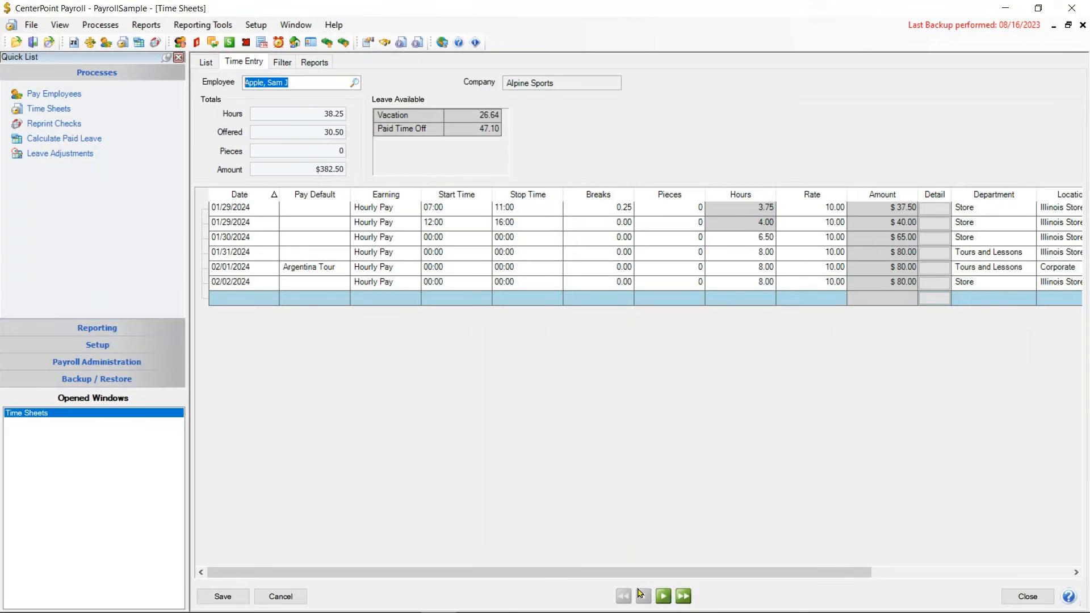
{"action": "left_click", "coordinate": [663, 596]}
{"action": "left_click", "coordinate": [663, 596]}
{"action": "left_click", "coordinate": [663, 596]}
{"action": "left_click", "coordinate": [663, 596]}
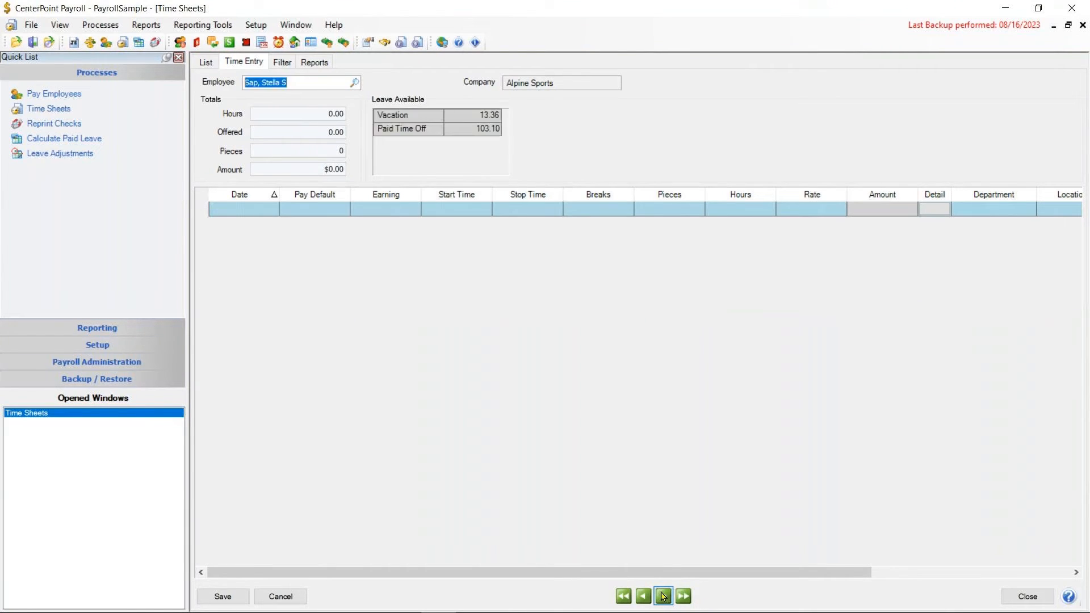
- Start a time sheet line for this employee dated 01/29/2024 with the Hourly Pay earning
{"action": "left_click", "coordinate": [239, 209]}
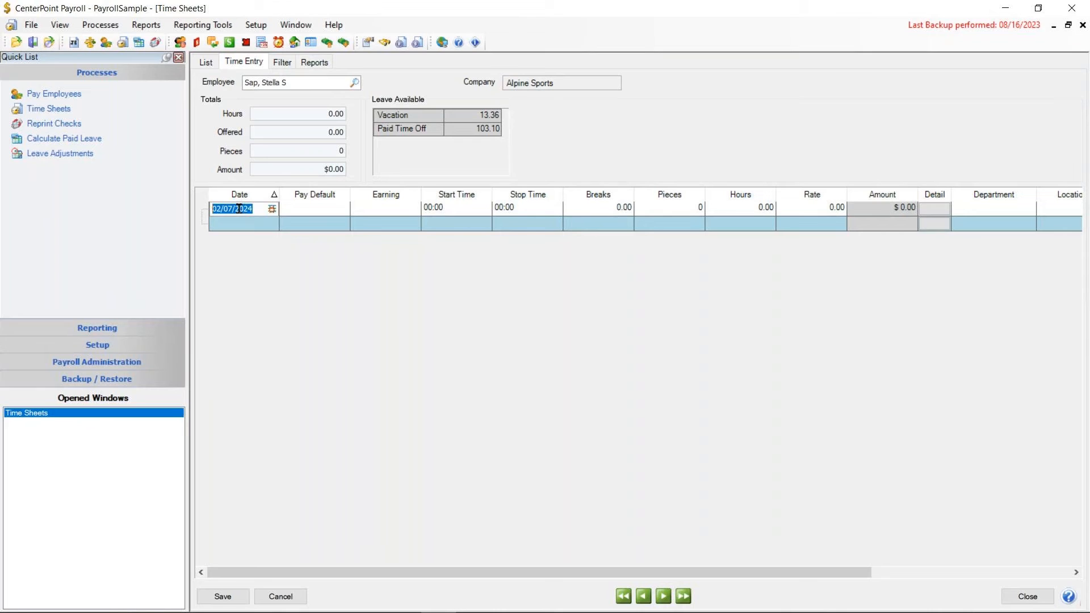
{"action": "type", "text": "01/29/2024"}
{"action": "key", "text": "Tab"}
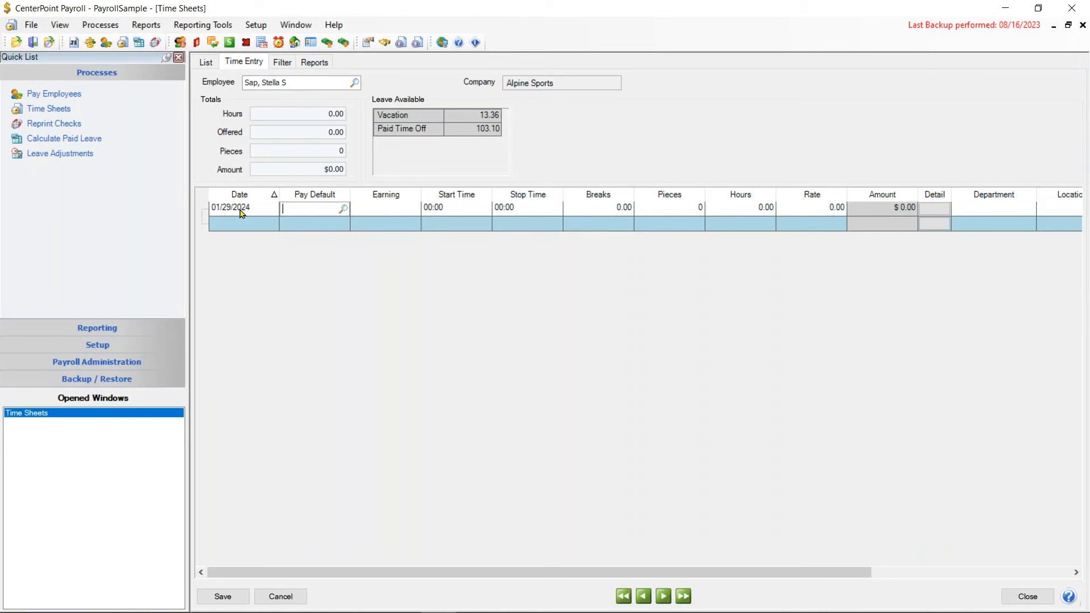
{"action": "key", "text": "Tab"}
{"action": "type", "text": "Hour"}
{"action": "key", "text": "Tab"}
- Set the hours of the 01/29/2024 Hourly Pay line to 40
{"action": "key", "text": "Tab"}
{"action": "key", "text": "Tab"}
{"action": "key", "text": "Tab"}
{"action": "key", "text": "Tab"}
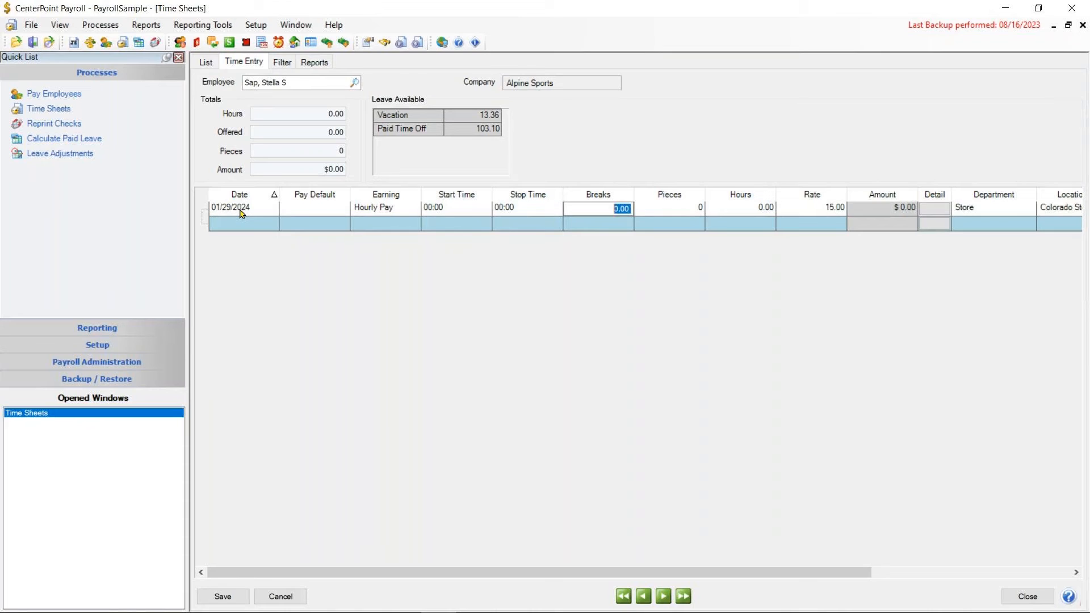
{"action": "type", "text": "40"}
{"action": "key", "text": "Tab"}
{"action": "key", "text": "shift+Tab"}
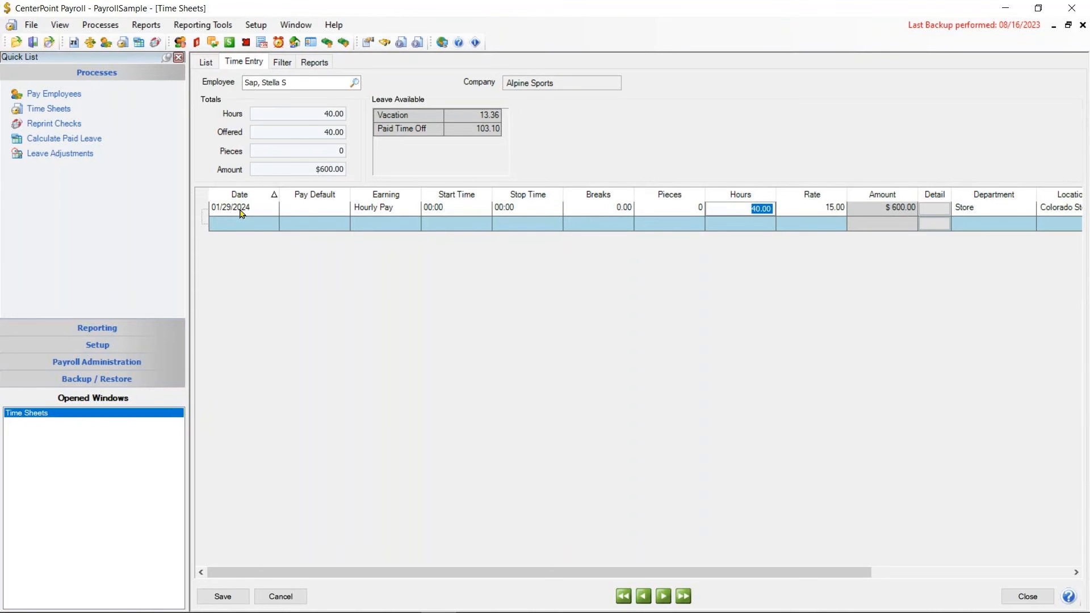
- Set the hours of the 01/29/2024 Hourly Pay line to 8 and save the time sheet
{"action": "type", "text": "8"}
{"action": "key", "text": "Tab"}
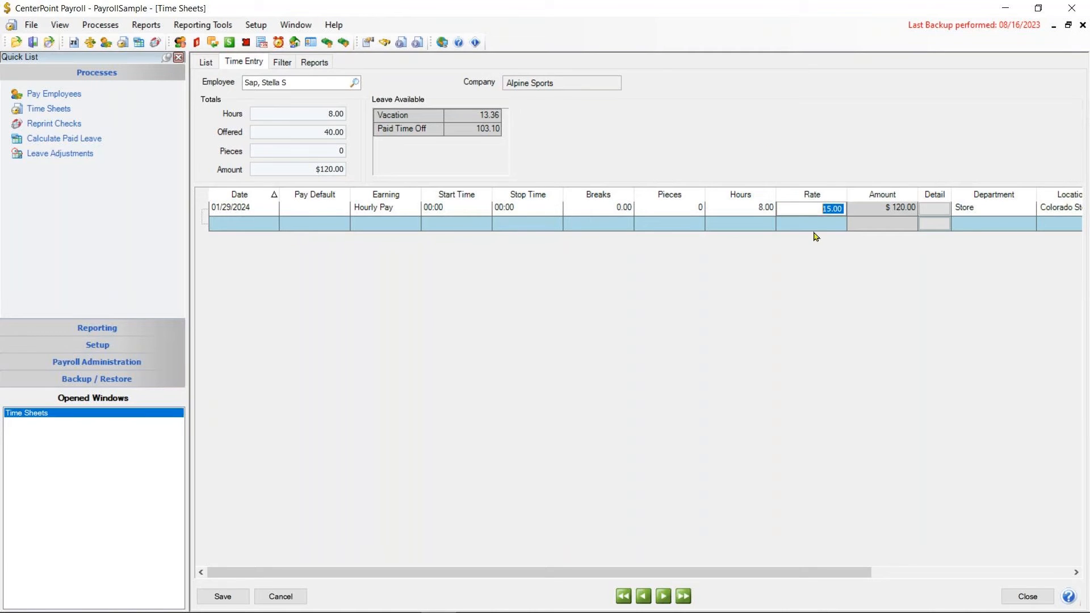
{"action": "left_click", "coordinate": [221, 596]}
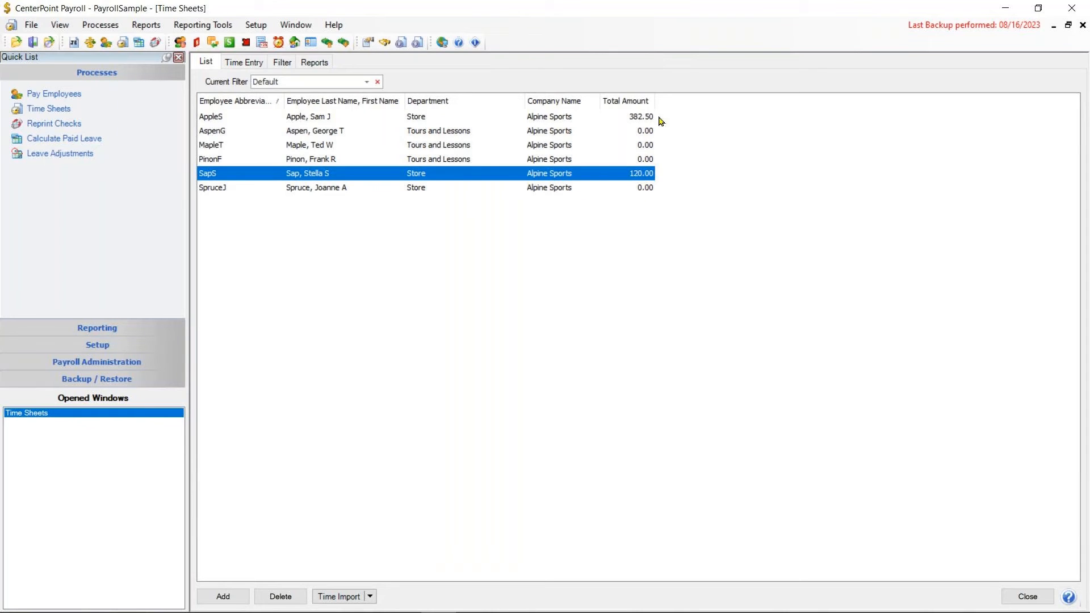
- Review the time entry lines of the first employee in the list, saving back to the list each time
{"action": "double_click", "coordinate": [554, 118]}
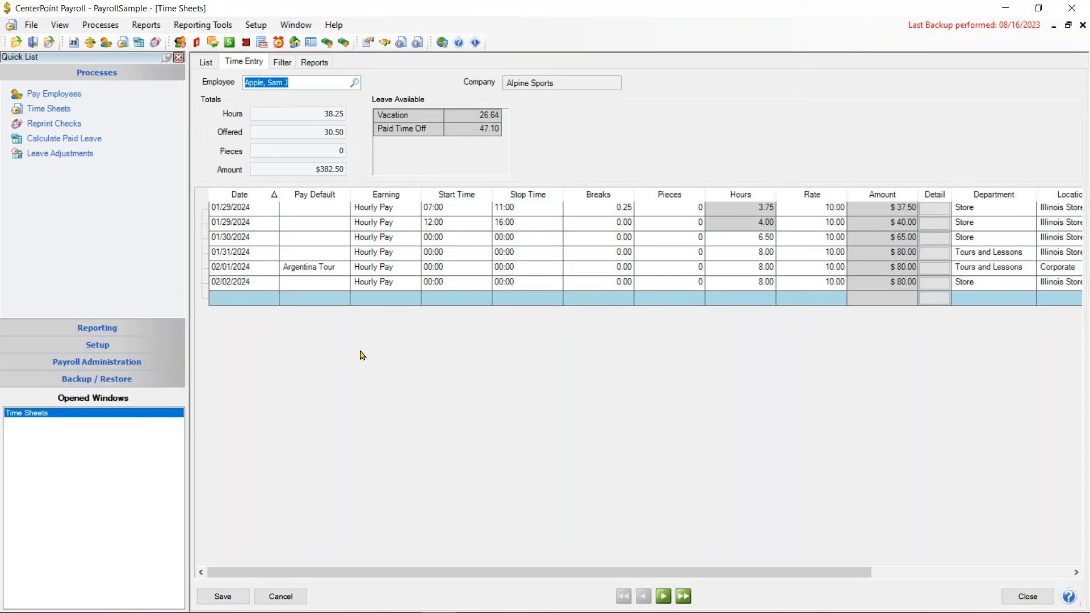
{"action": "left_click", "coordinate": [222, 598]}
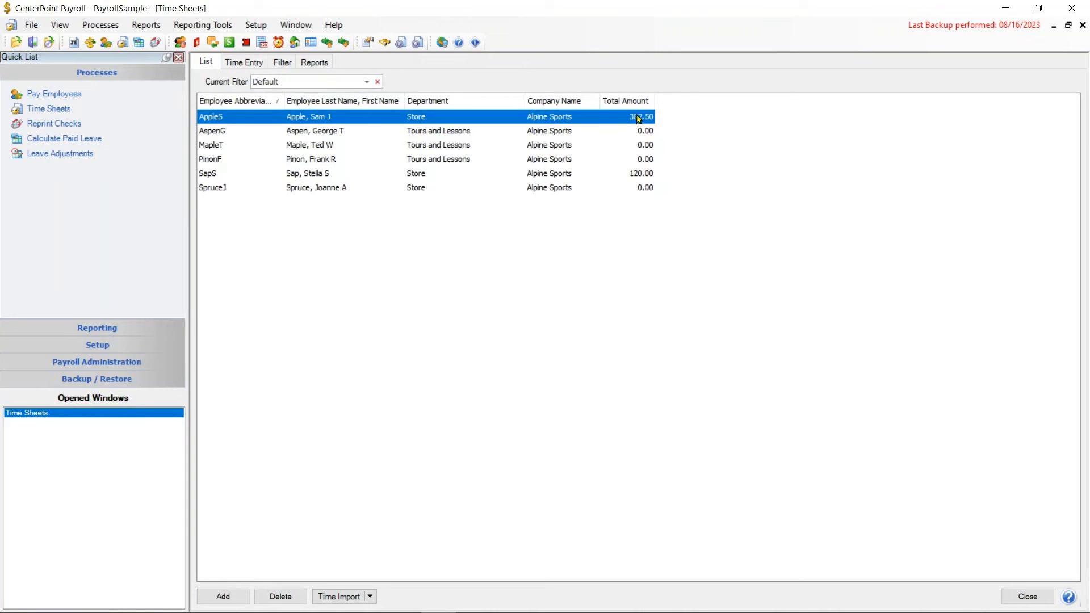
{"action": "double_click", "coordinate": [519, 122]}
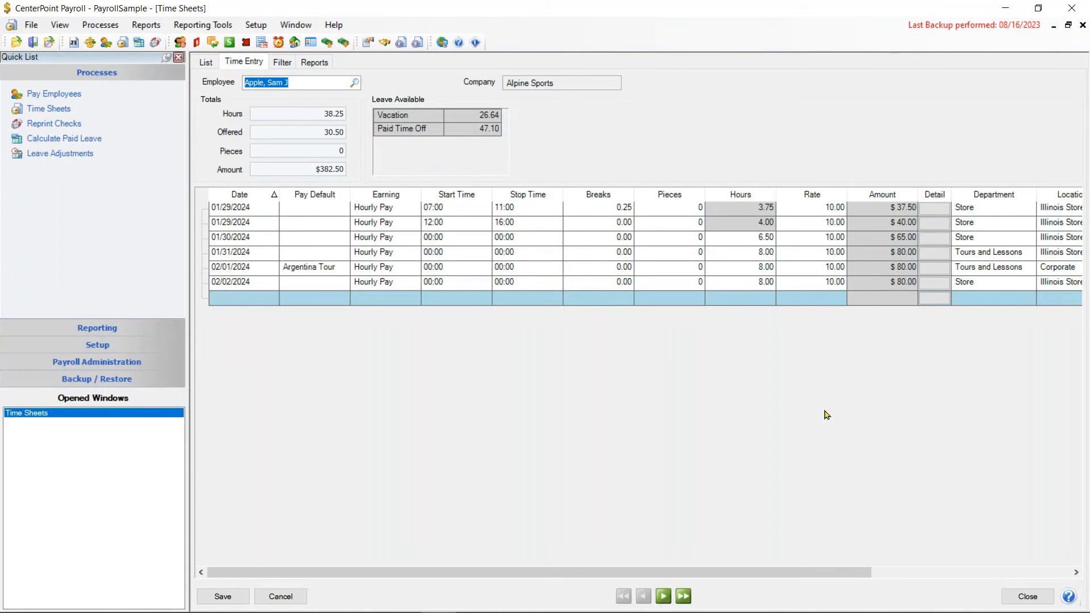
{"action": "left_click", "coordinate": [220, 598]}
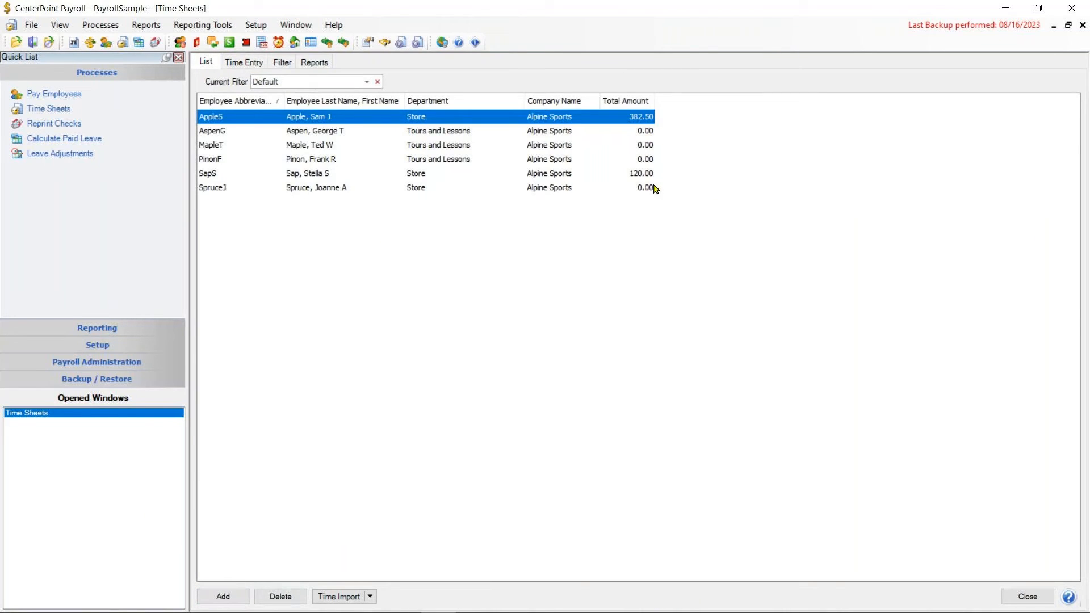
- Preview the Time Sheets report for work dates 1/28/2024 to 2/3/2024, covering all employees and departments, and close the preview
{"action": "left_click", "coordinate": [312, 64]}
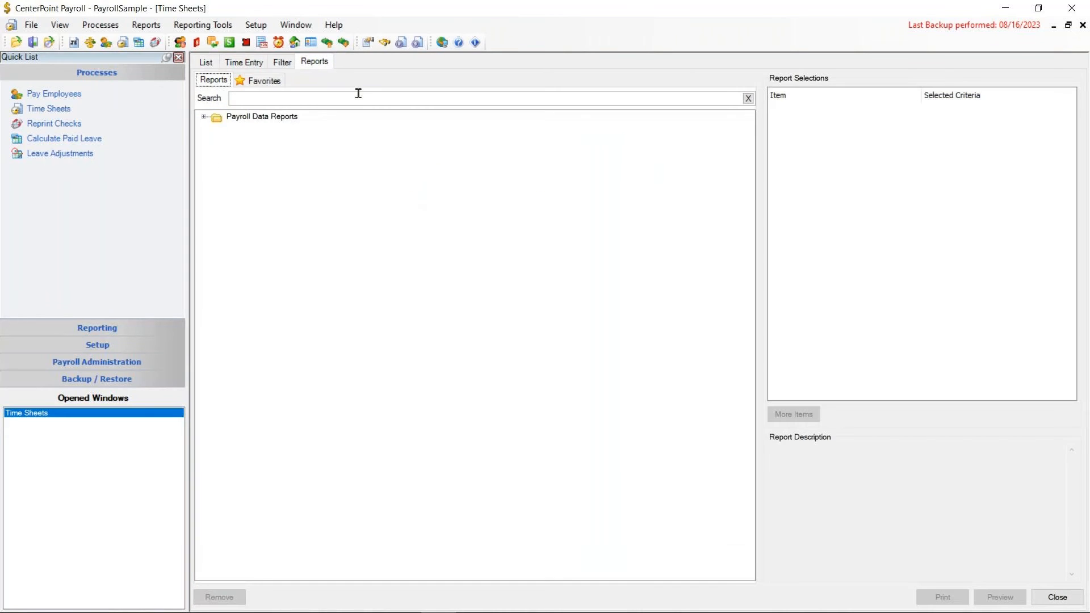
{"action": "left_click", "coordinate": [204, 118]}
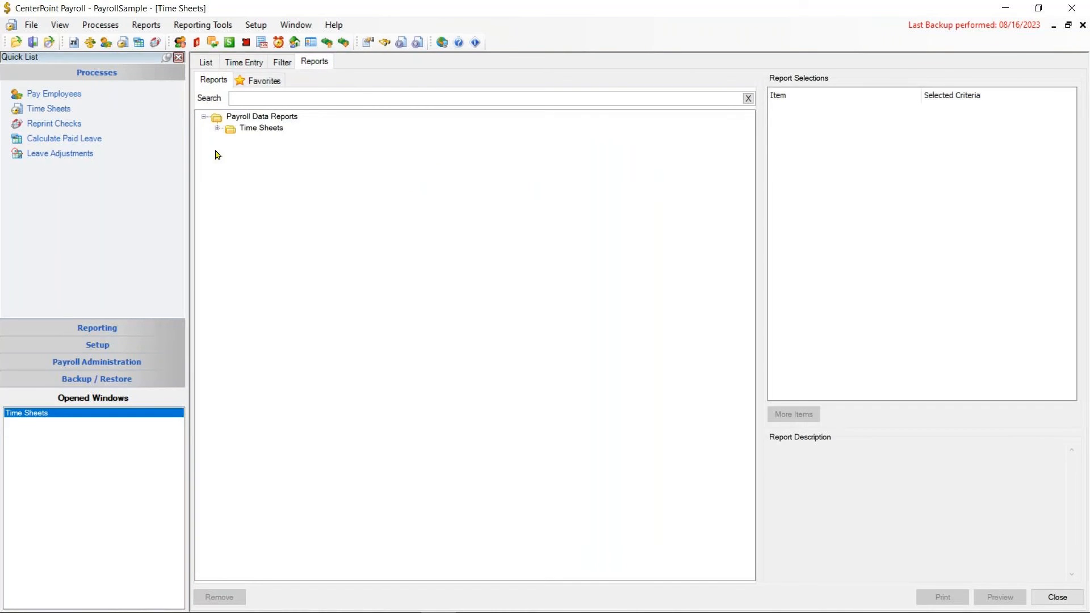
{"action": "left_click", "coordinate": [218, 129]}
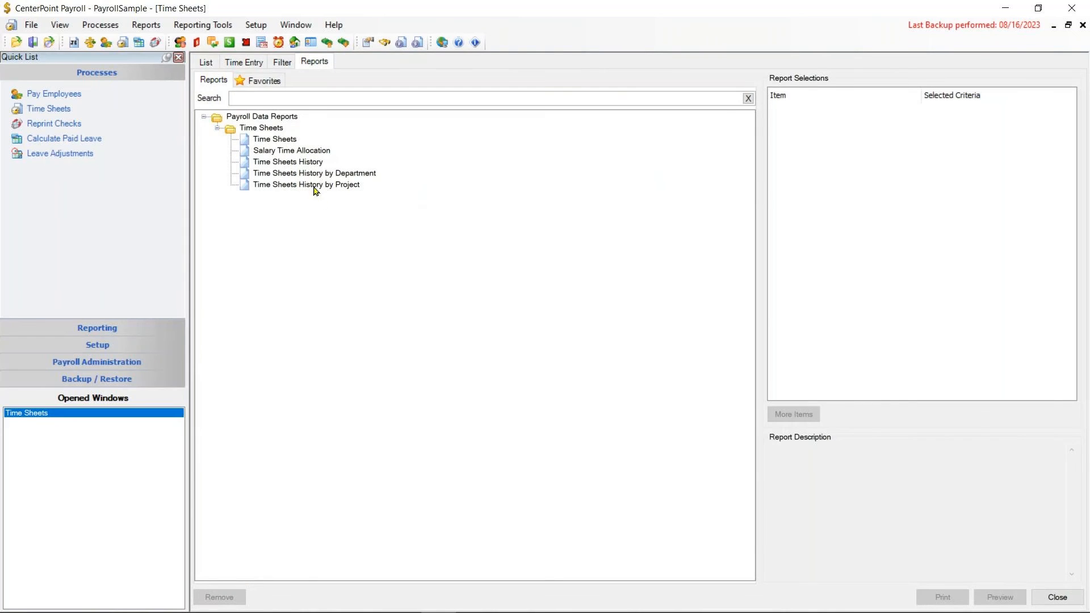
{"action": "left_click", "coordinate": [283, 141]}
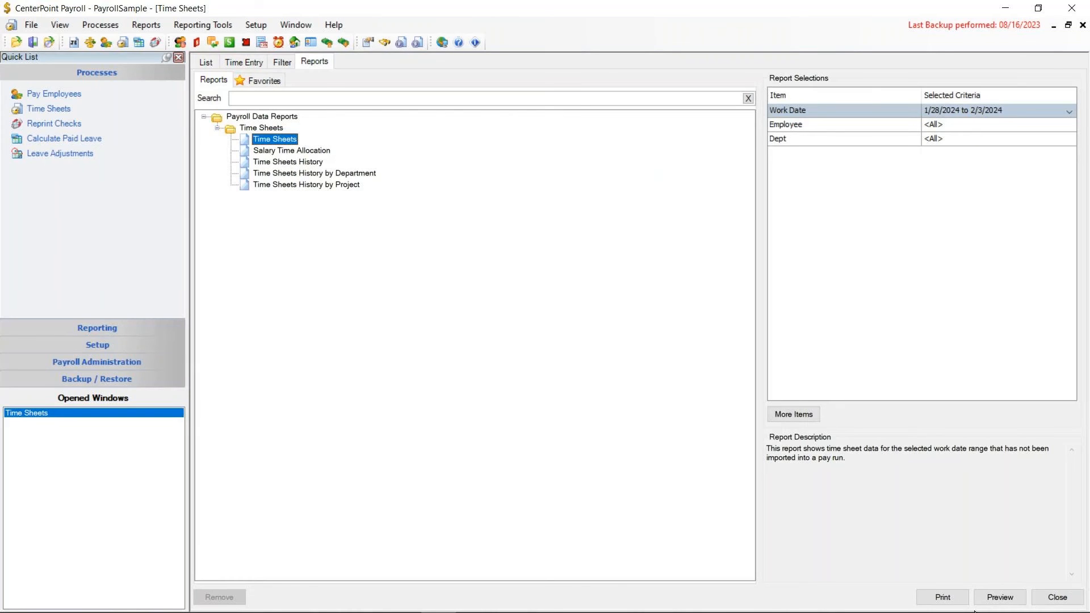
{"action": "left_click", "coordinate": [999, 596]}
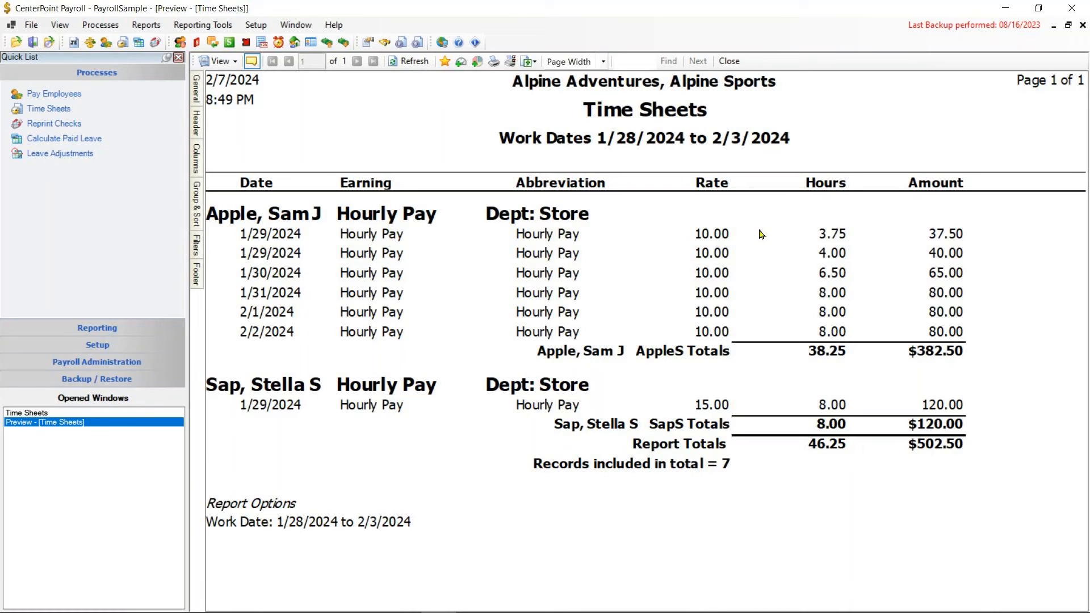
{"action": "left_click", "coordinate": [731, 62]}
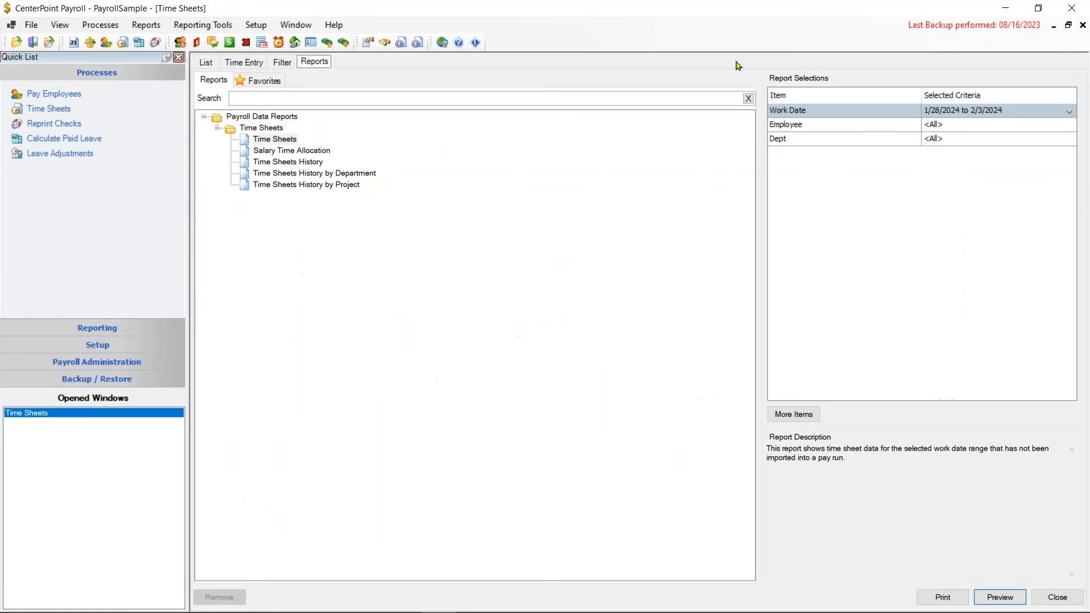
- Delete the time sheet of the Store employee whose total amount is 120.00 and confirm the deletion
{"action": "left_click", "coordinate": [216, 64]}
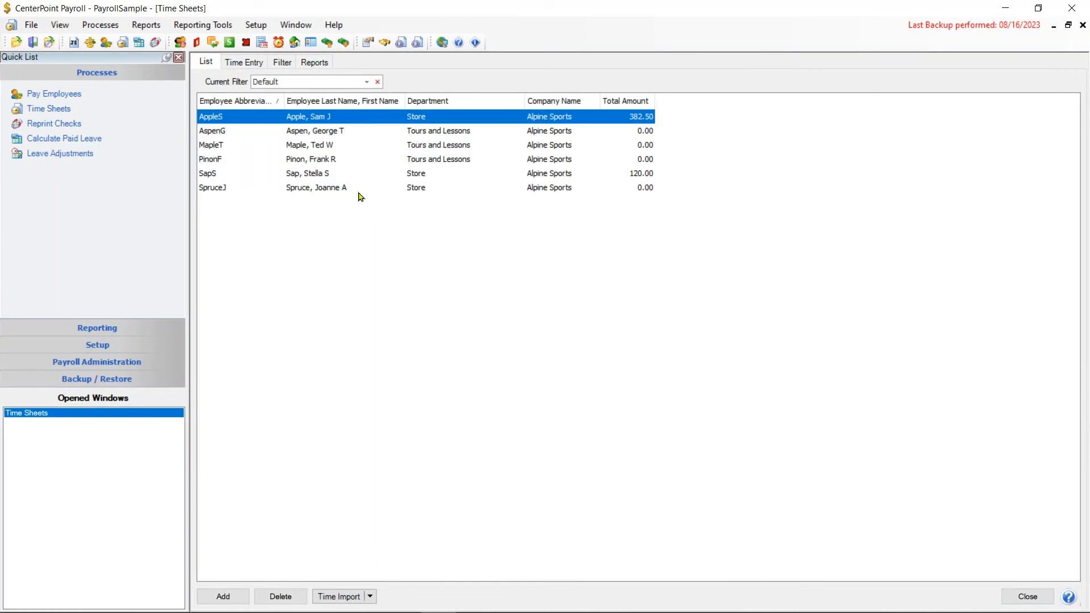
{"action": "left_click", "coordinate": [215, 177]}
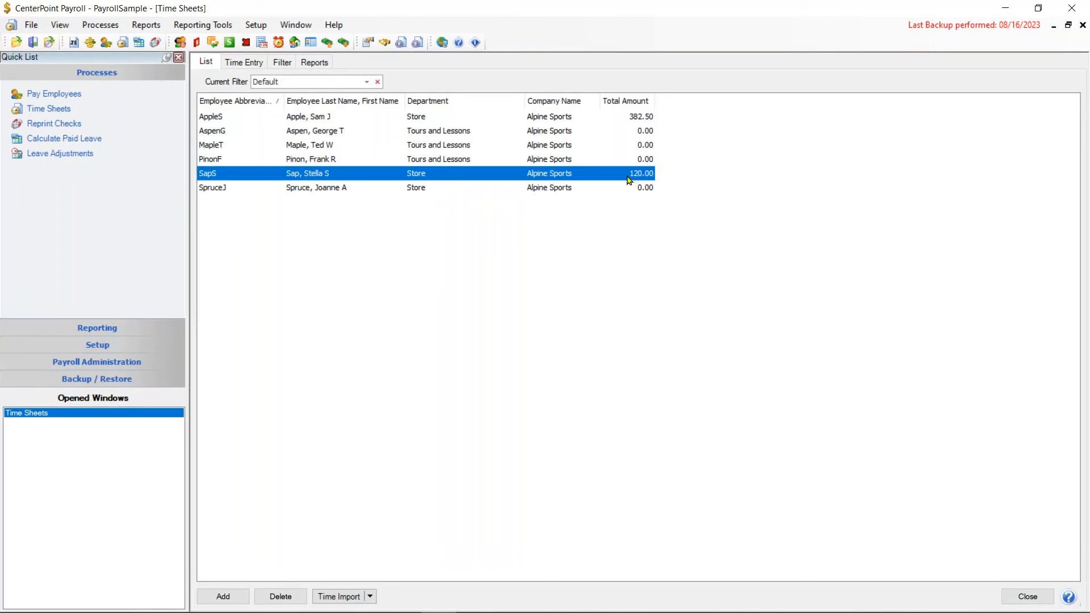
{"action": "left_click", "coordinate": [280, 596]}
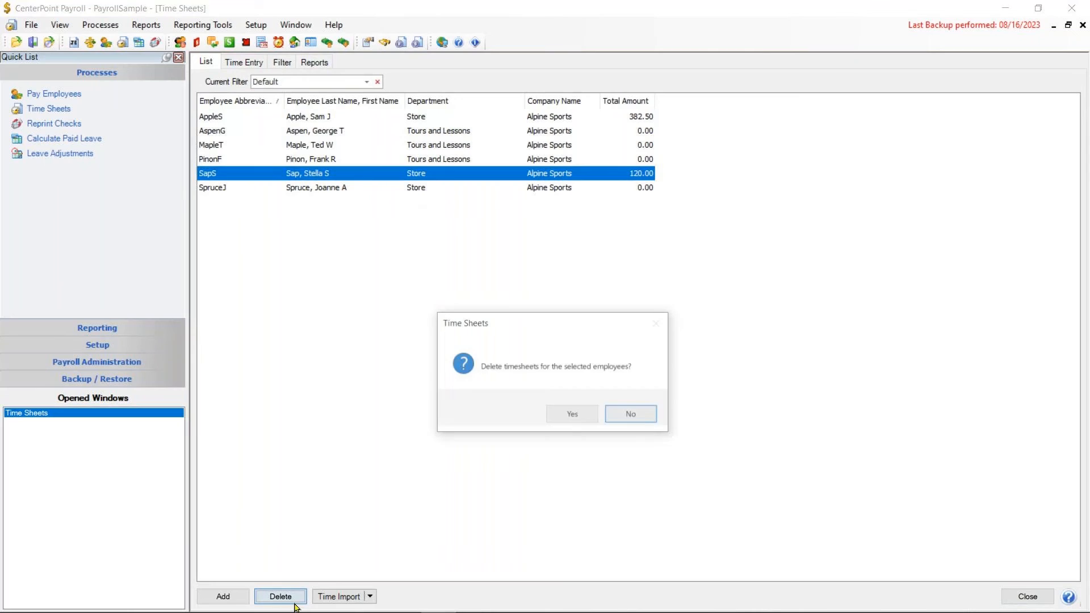
{"action": "left_click", "coordinate": [569, 420]}
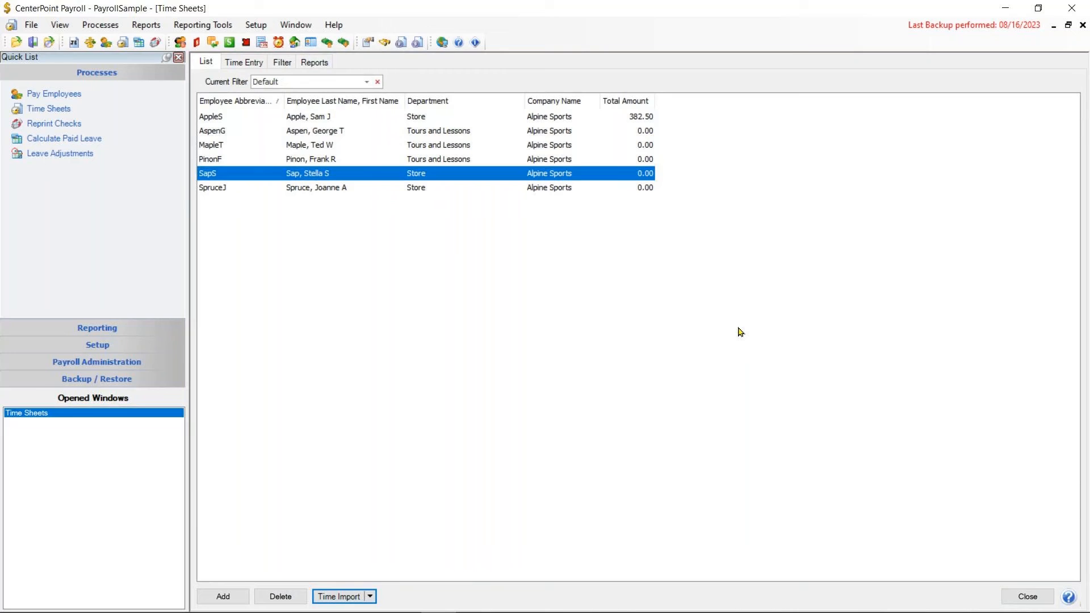
- Check the first employee's remaining time sheet lines, save the time sheet and close Time Sheets
{"action": "double_click", "coordinate": [548, 115]}
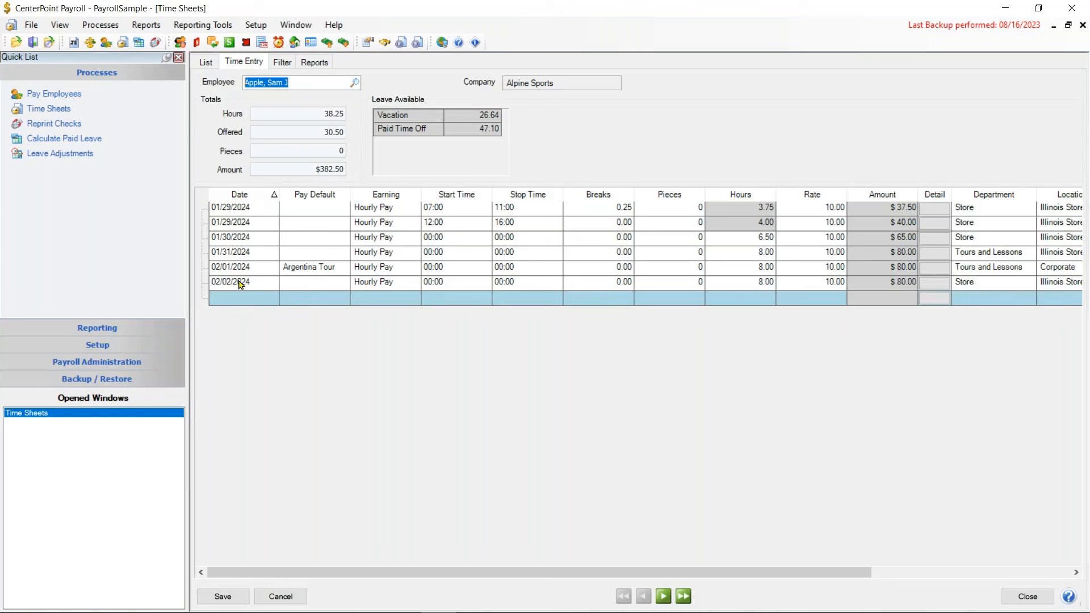
{"action": "left_click", "coordinate": [223, 597]}
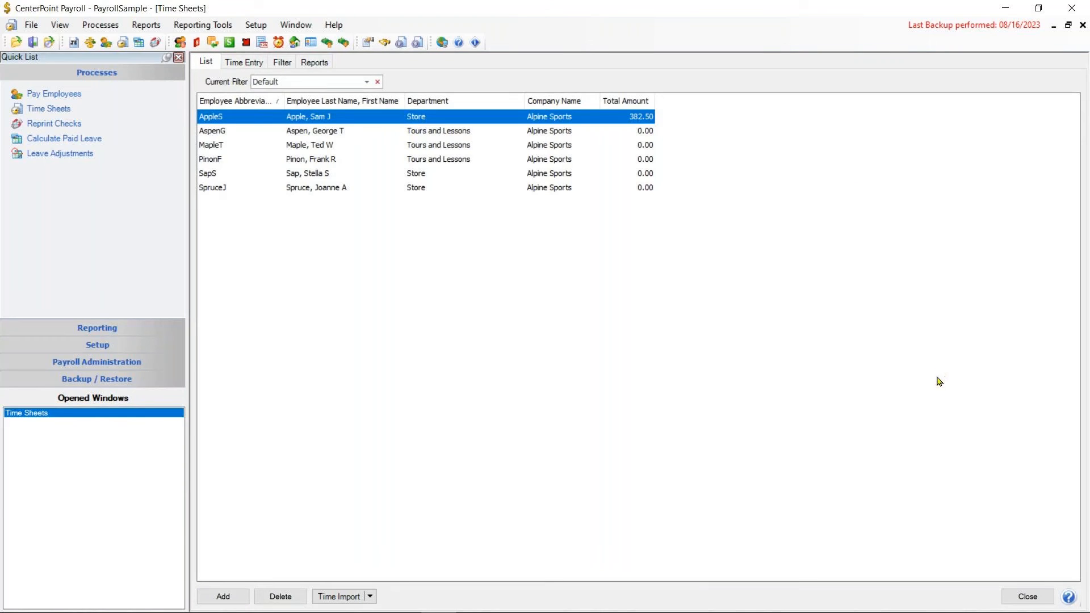
{"action": "left_click", "coordinate": [1028, 597]}
- Start a Pay Employees run for the company Alpine Sports
{"action": "left_click", "coordinate": [79, 30]}
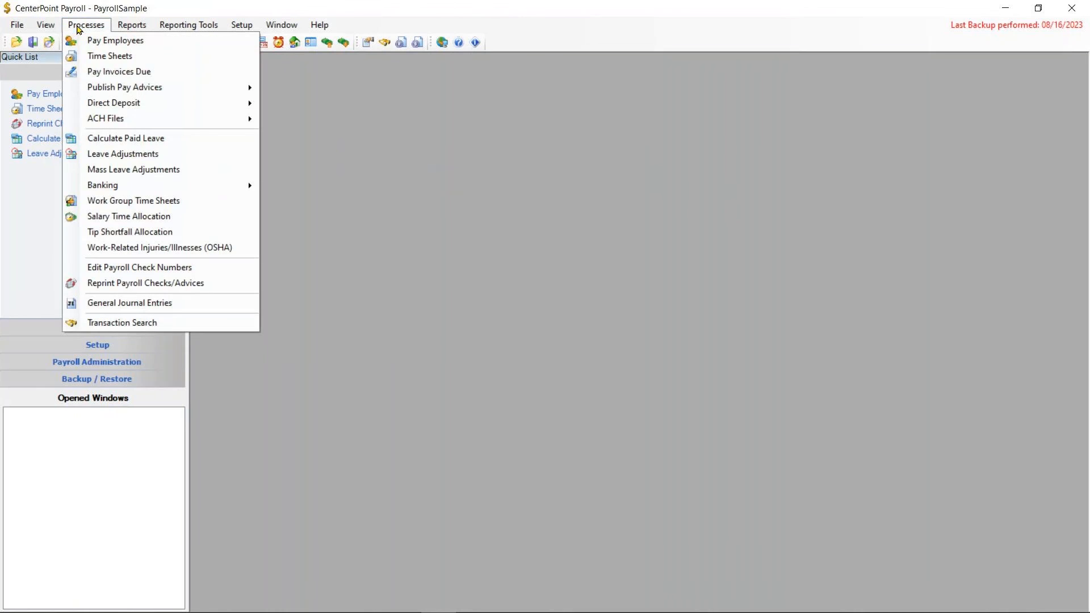
{"action": "left_click", "coordinate": [111, 41]}
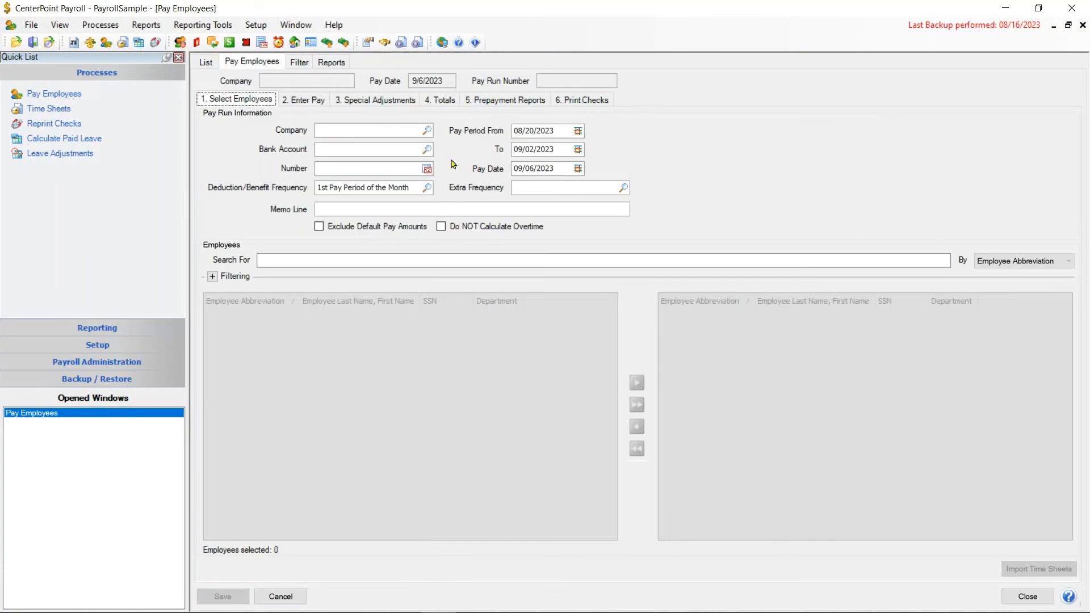
{"action": "left_click", "coordinate": [426, 132]}
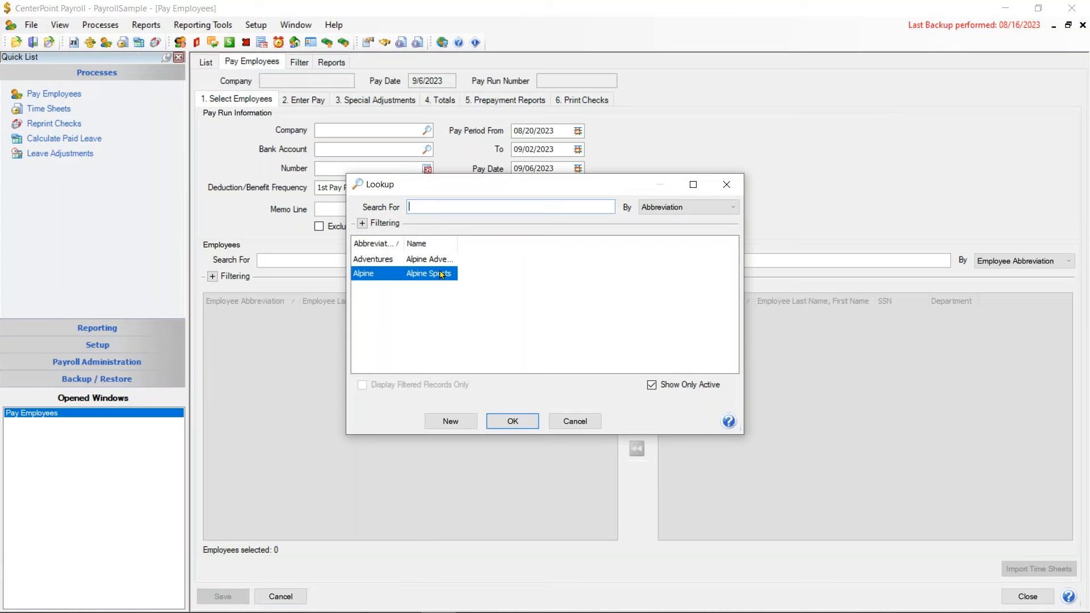
{"action": "left_click", "coordinate": [512, 420]}
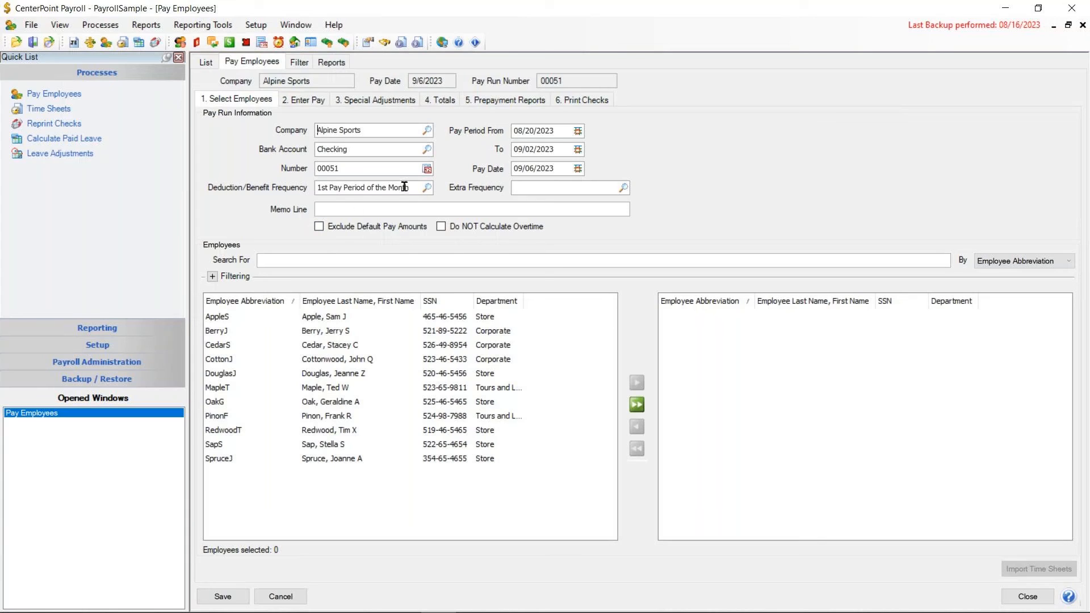
- Set the pay period from 01/28/2024 to 02/03/2024 and the pay date to 02/06/2024
{"action": "left_click", "coordinate": [563, 127]}
{"action": "type", "text": "01282024"}
{"action": "key", "text": "Tab"}
{"action": "type", "text": "02/03/2024"}
{"action": "key", "text": "Tab"}
{"action": "type", "text": "02062024"}
{"action": "key", "text": "Tab"}
- Filter the employees to those with Timesheets set to Yes and add the matching Store employee to the pay run
{"action": "left_click", "coordinate": [212, 277]}
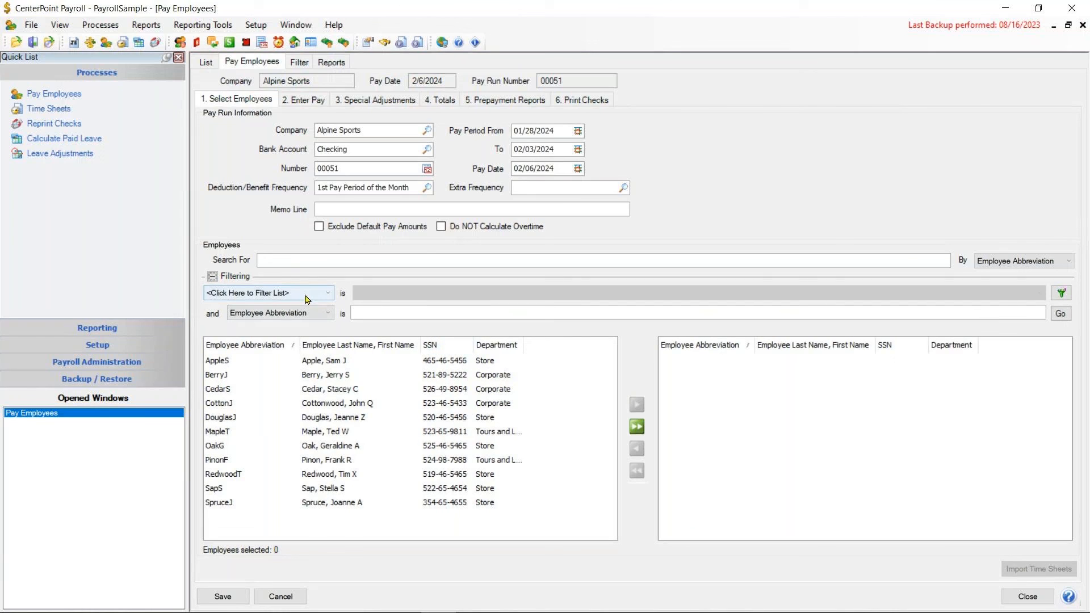
{"action": "left_click", "coordinate": [330, 295]}
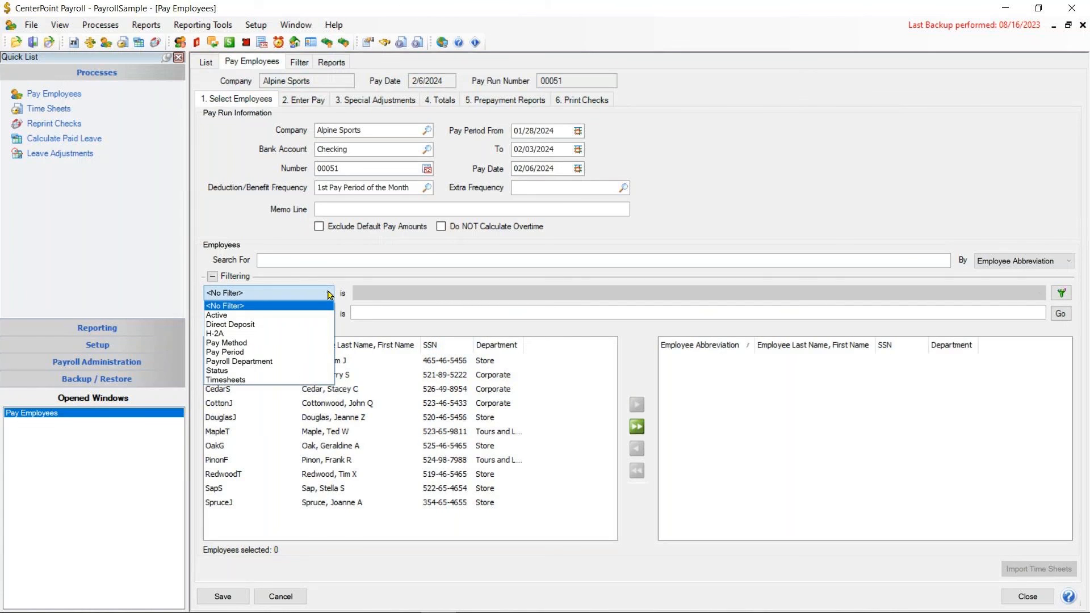
{"action": "left_click", "coordinate": [246, 380]}
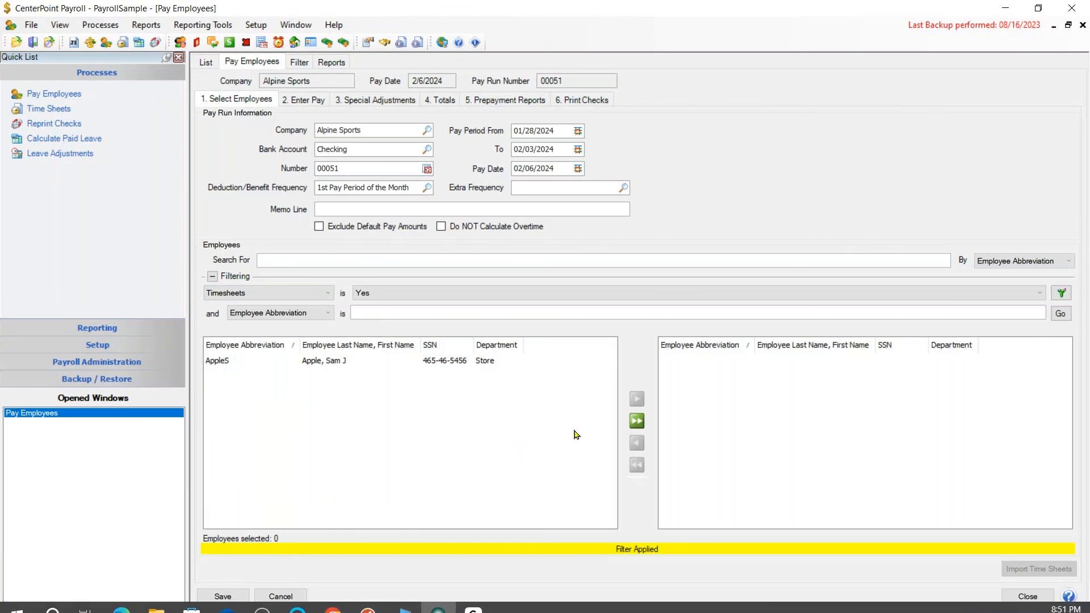
{"action": "left_click", "coordinate": [443, 366]}
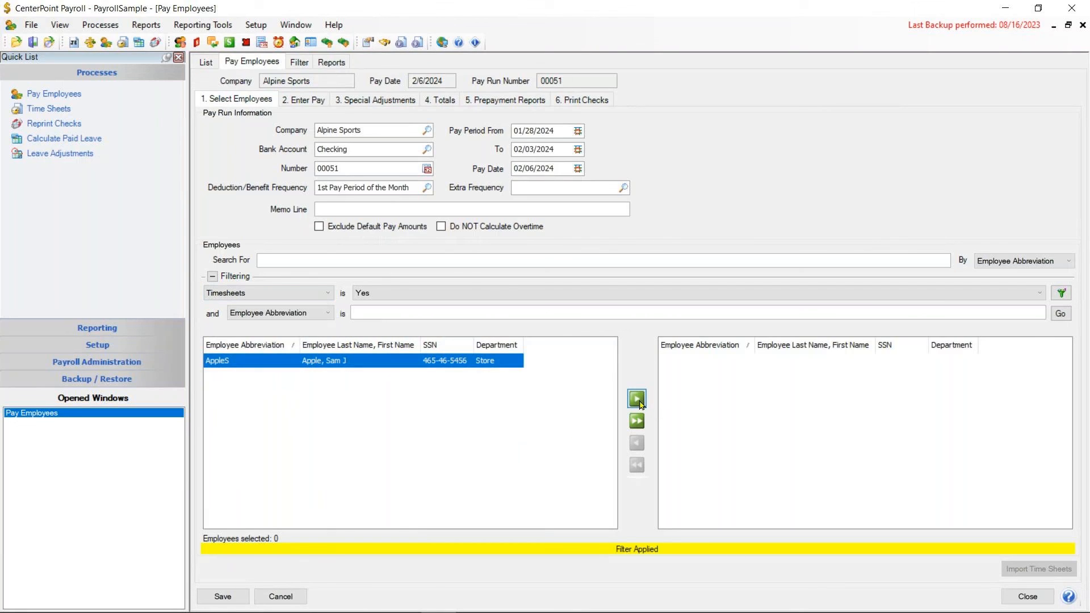
{"action": "left_click", "coordinate": [637, 400]}
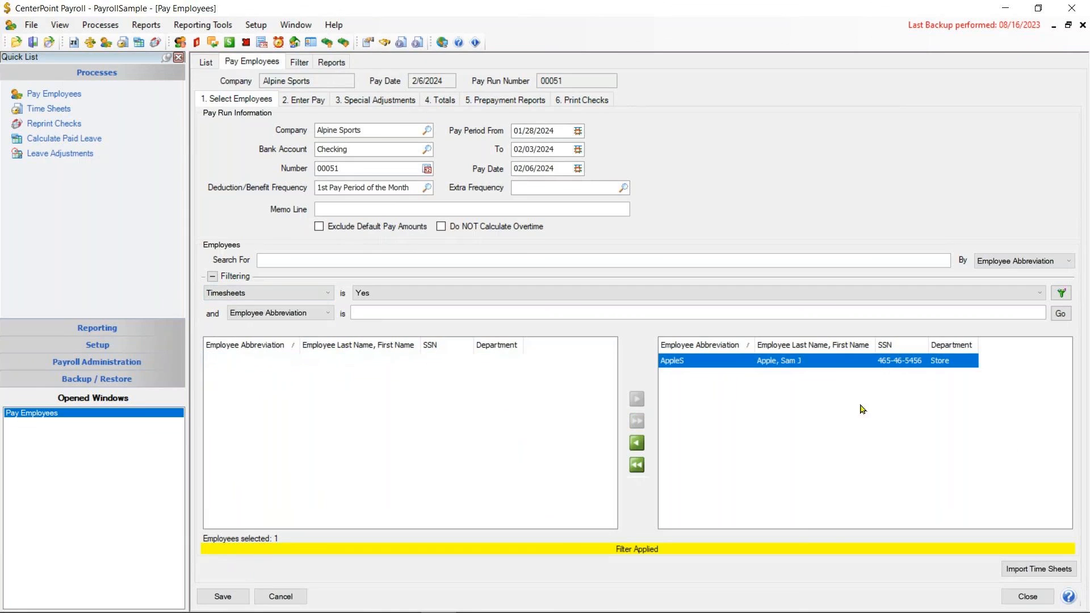
- Import the selected employee's time sheets into the pay run without the simple overtime calculation
{"action": "left_click", "coordinate": [1016, 571]}
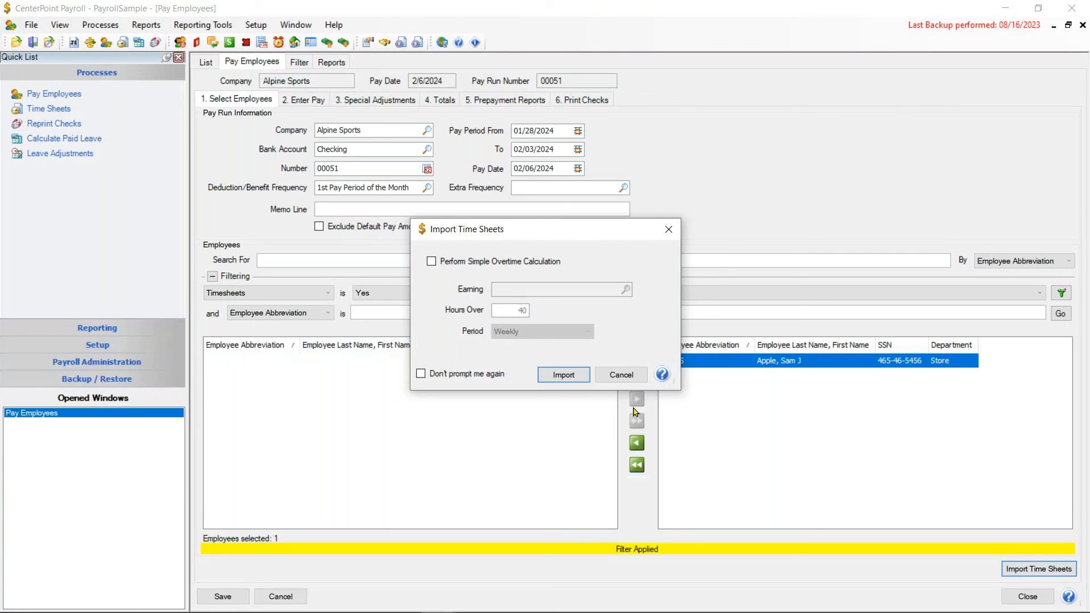
{"action": "left_click", "coordinate": [564, 375]}
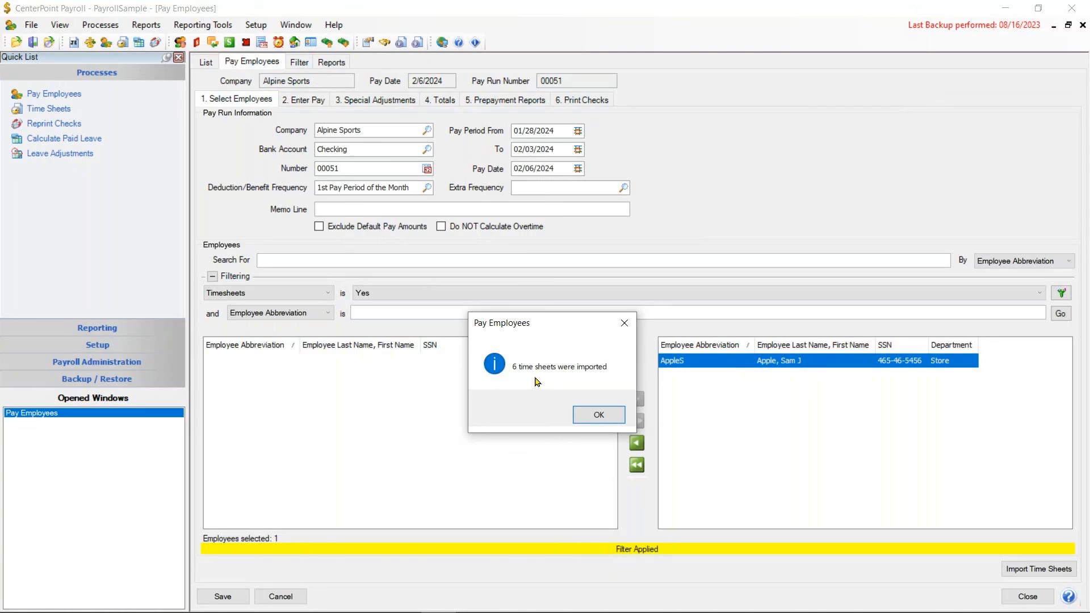
{"action": "left_click", "coordinate": [587, 418]}
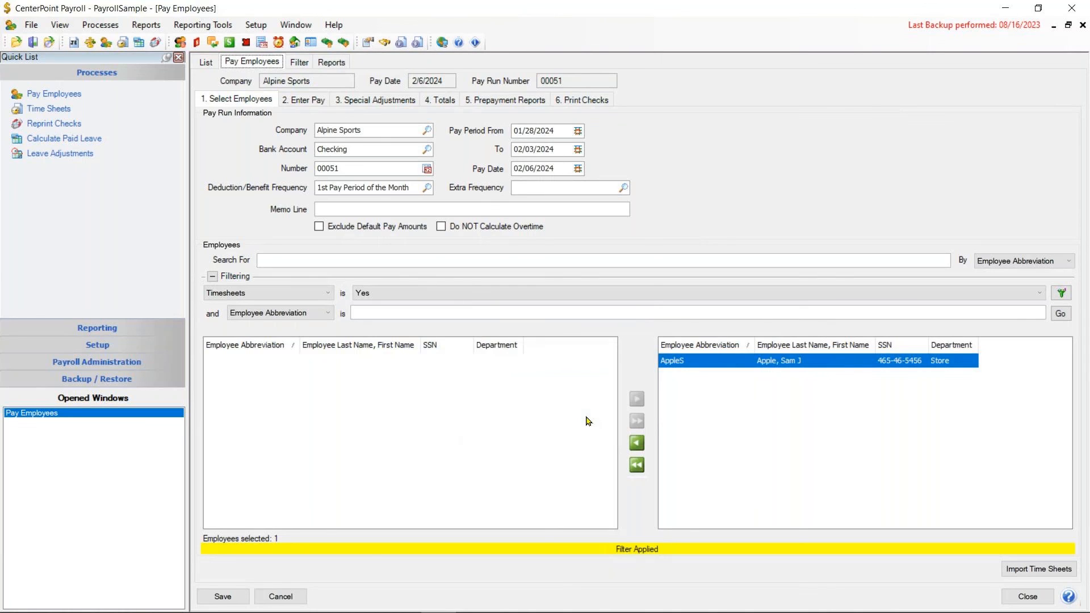
- Review the employee's imported time sheet earnings under Enter Pay and close the pay run
{"action": "left_click", "coordinate": [286, 102]}
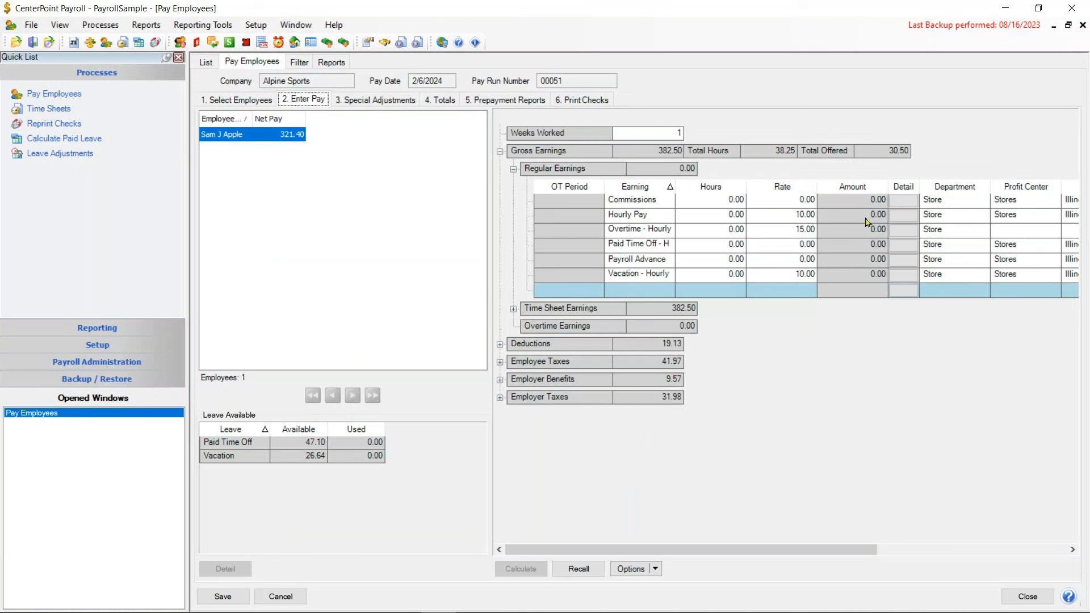
{"action": "left_click", "coordinate": [505, 313]}
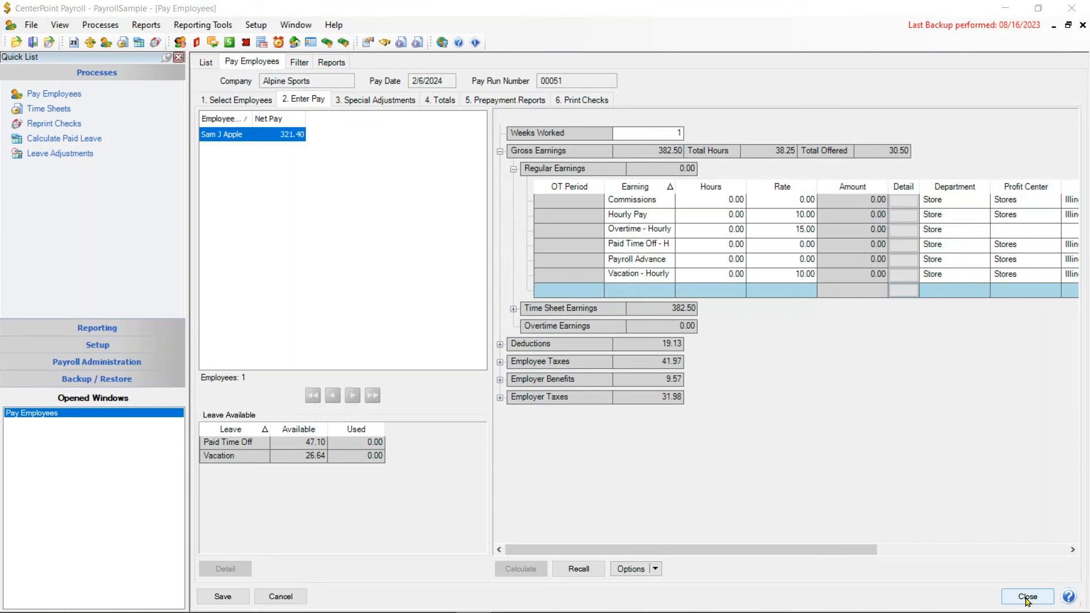
{"action": "left_click", "coordinate": [1026, 597]}
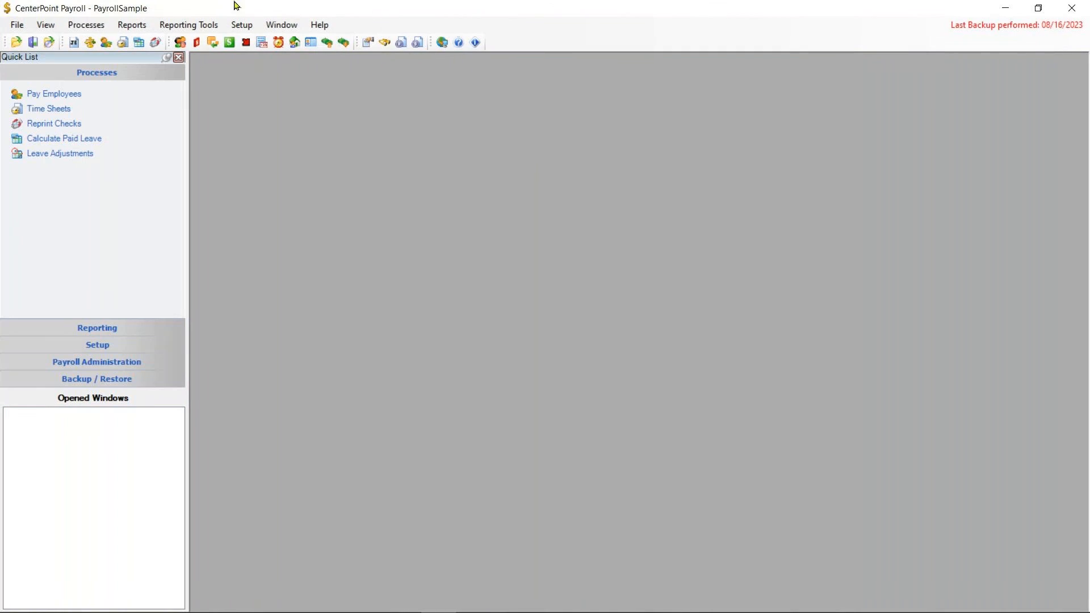
- Open the list of payroll processes
{"action": "left_click", "coordinate": [84, 30]}
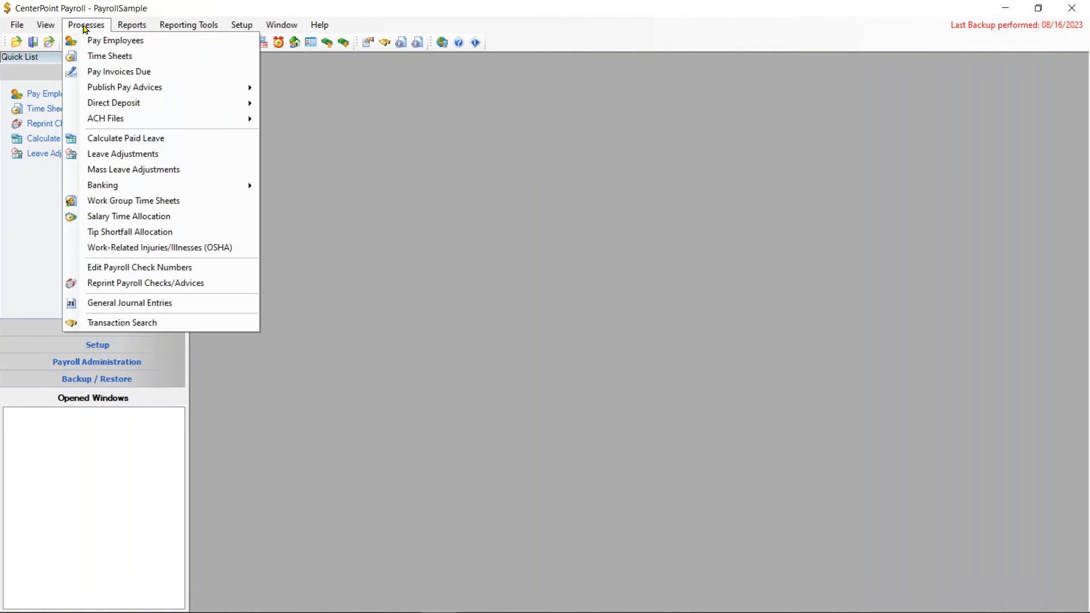